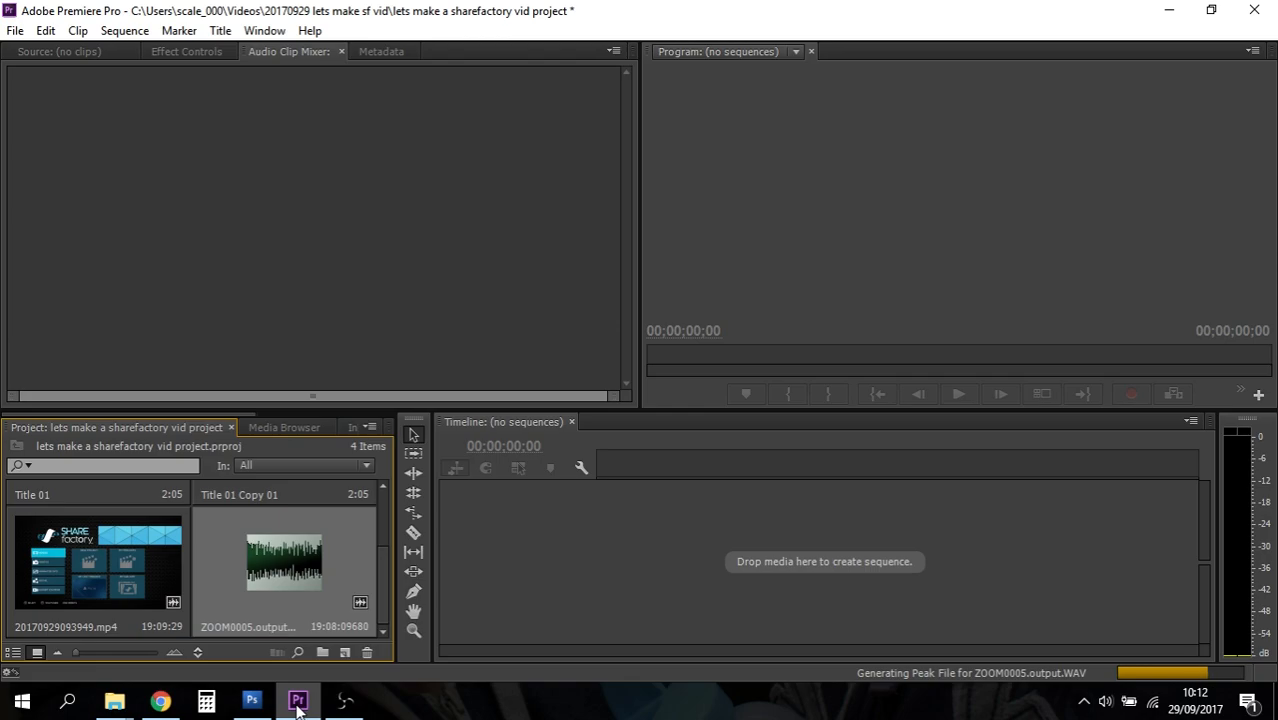
Create a multi-camera source sequence from 20170929093949.mp4 and the ZOOM0005 audio clip, synchronized by audio on track channel 2
mouse_move(381, 610)
left_mouse_down()
mouse_move(388, 562)
mouse_move(381, 593)
left_mouse_up()
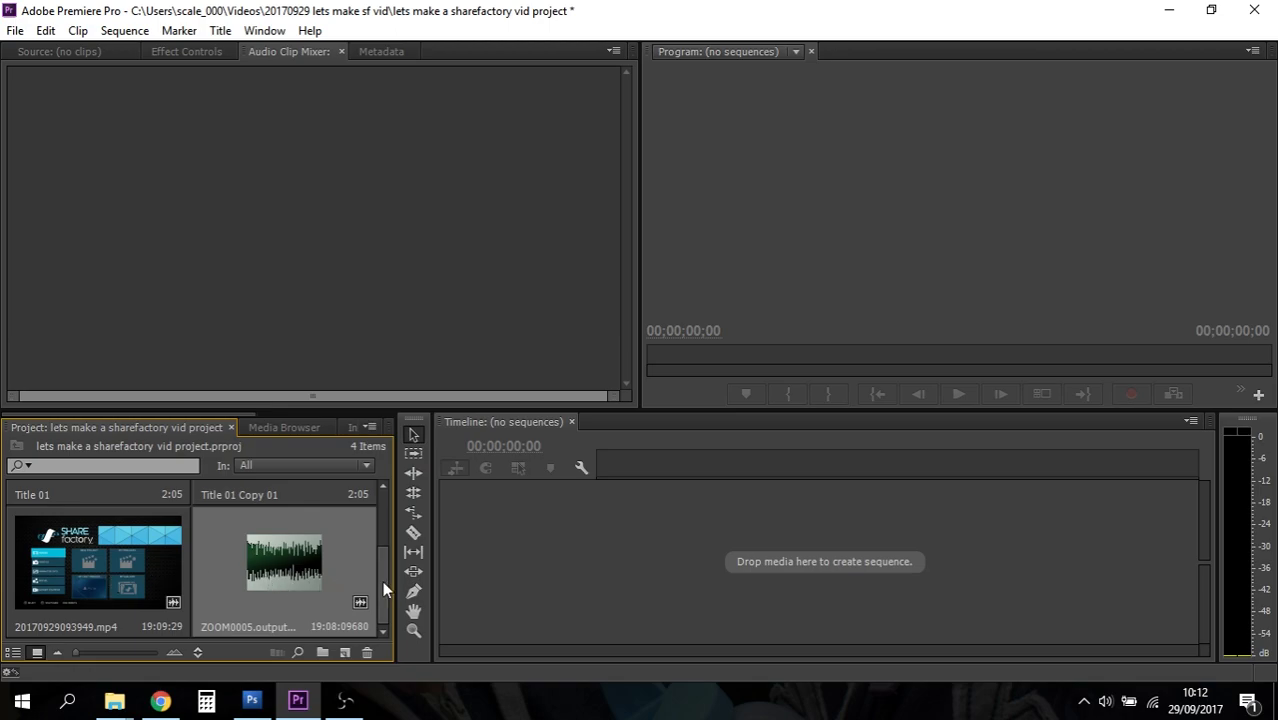
left_click(115, 560)
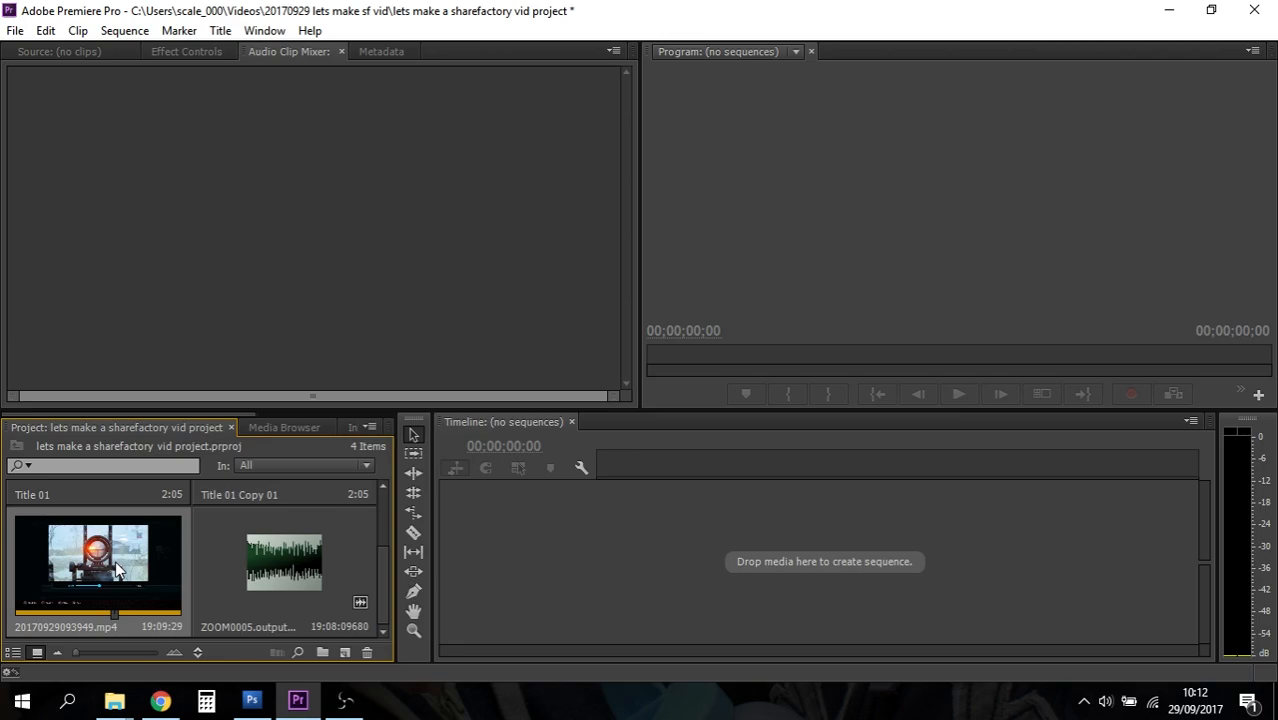
left_click(291, 575, "shift")
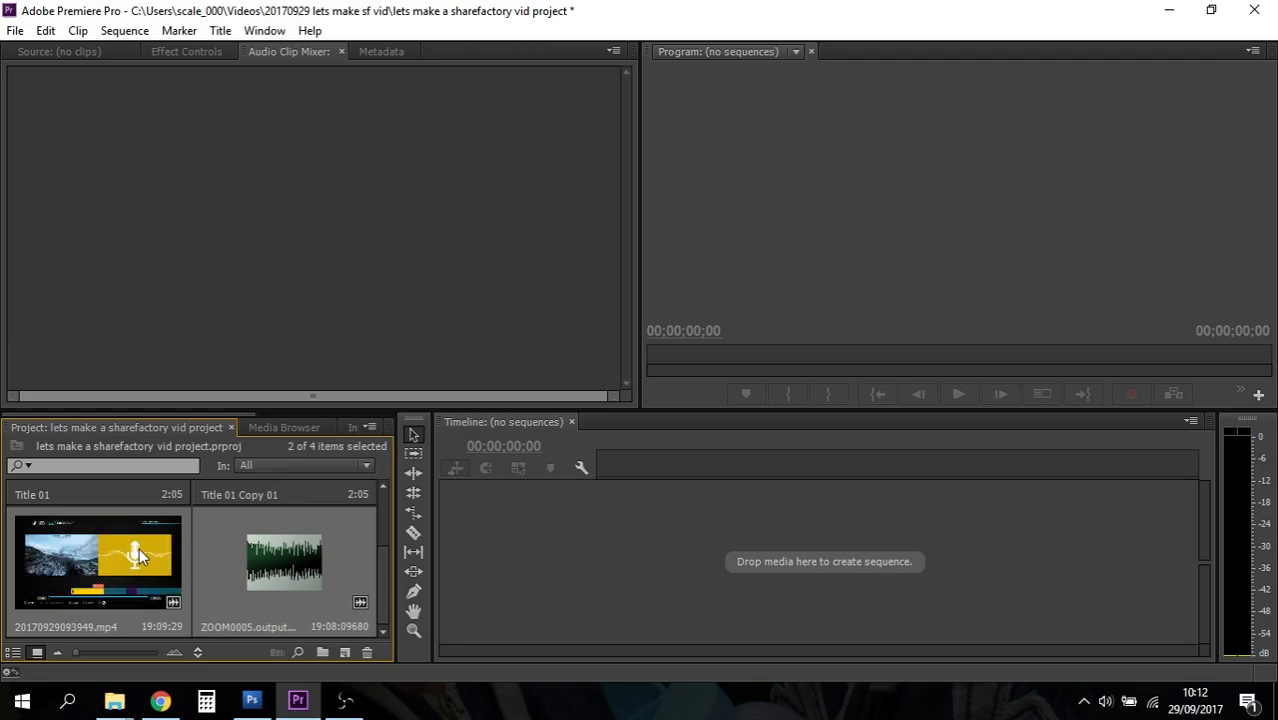
left_click(285, 588)
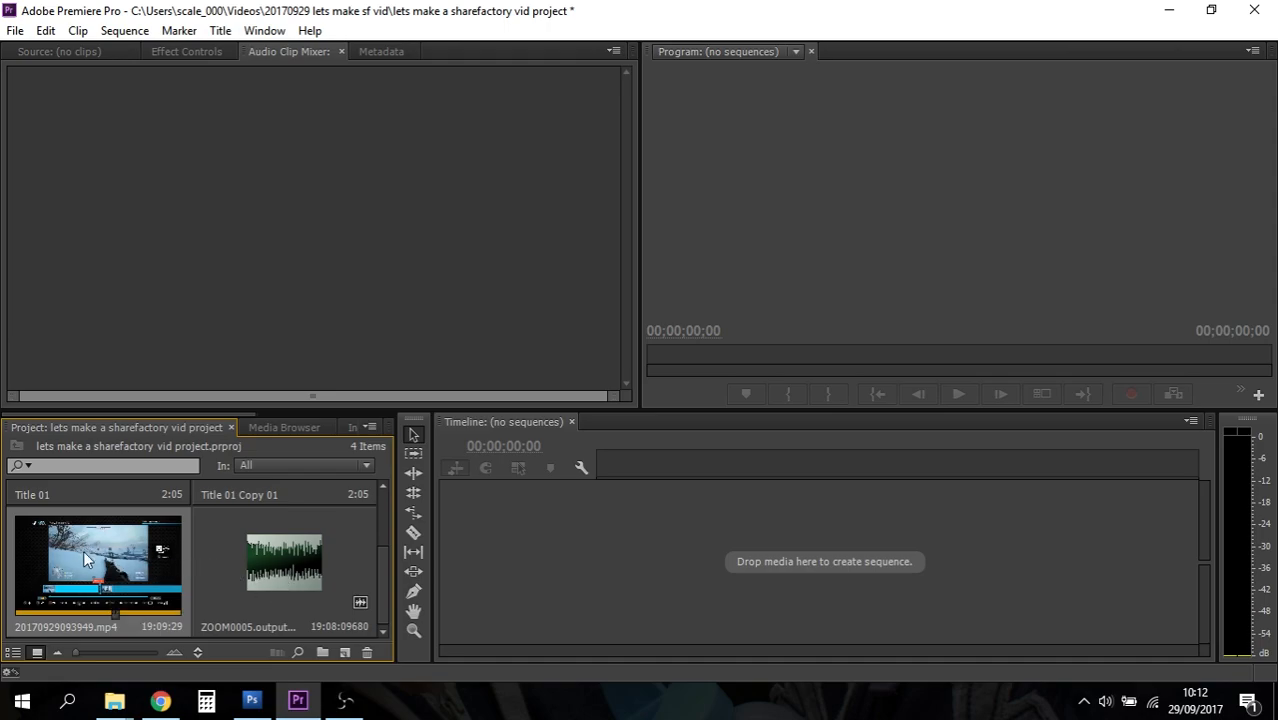
left_click(287, 575)
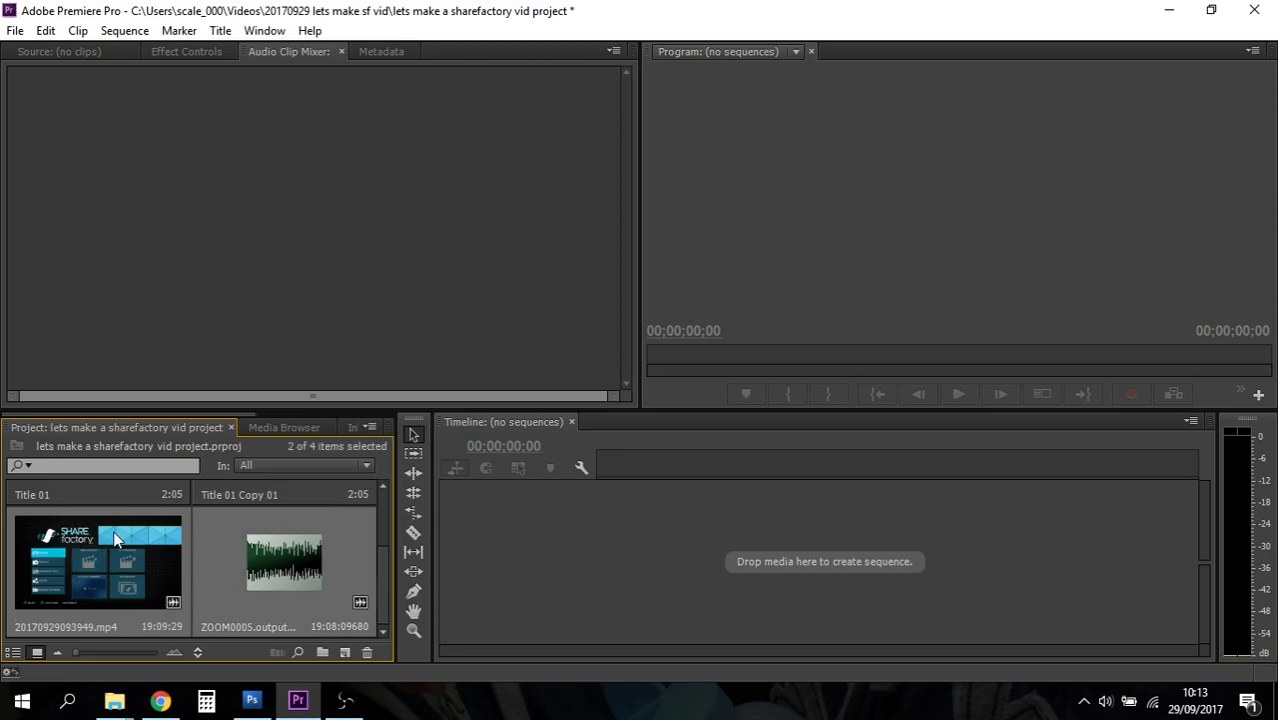
right_click(114, 555)
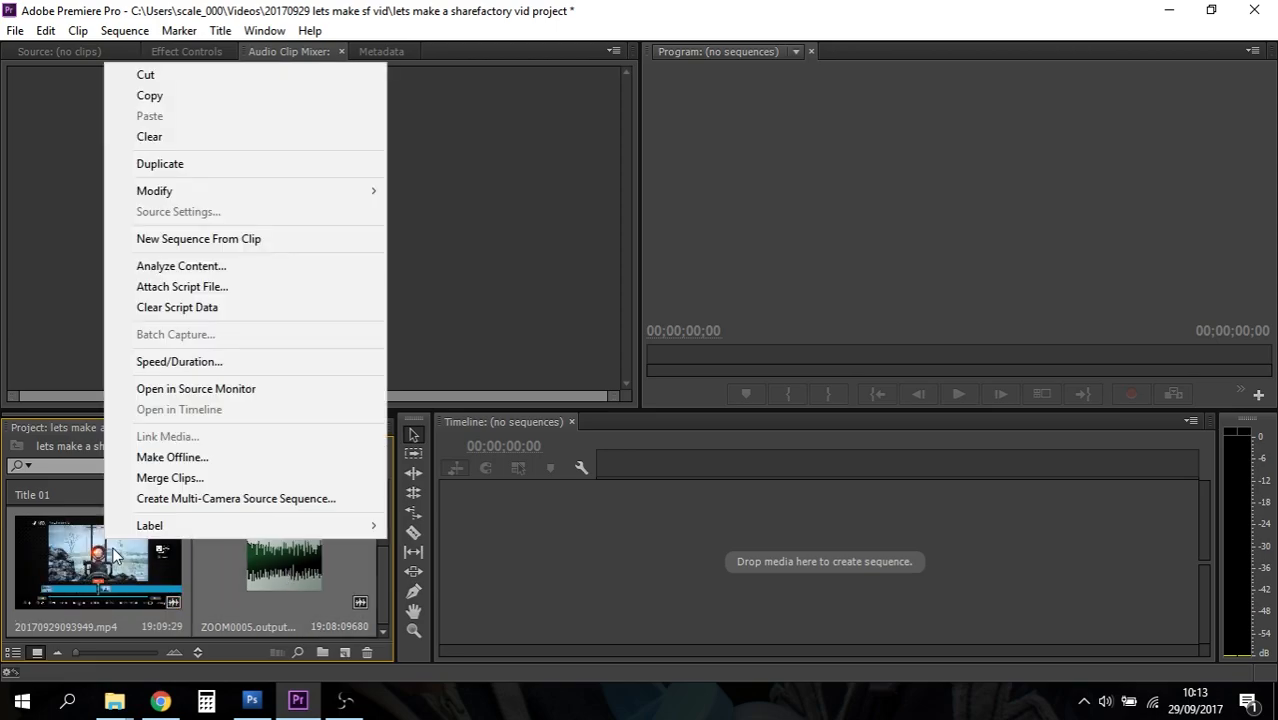
left_click(158, 498)
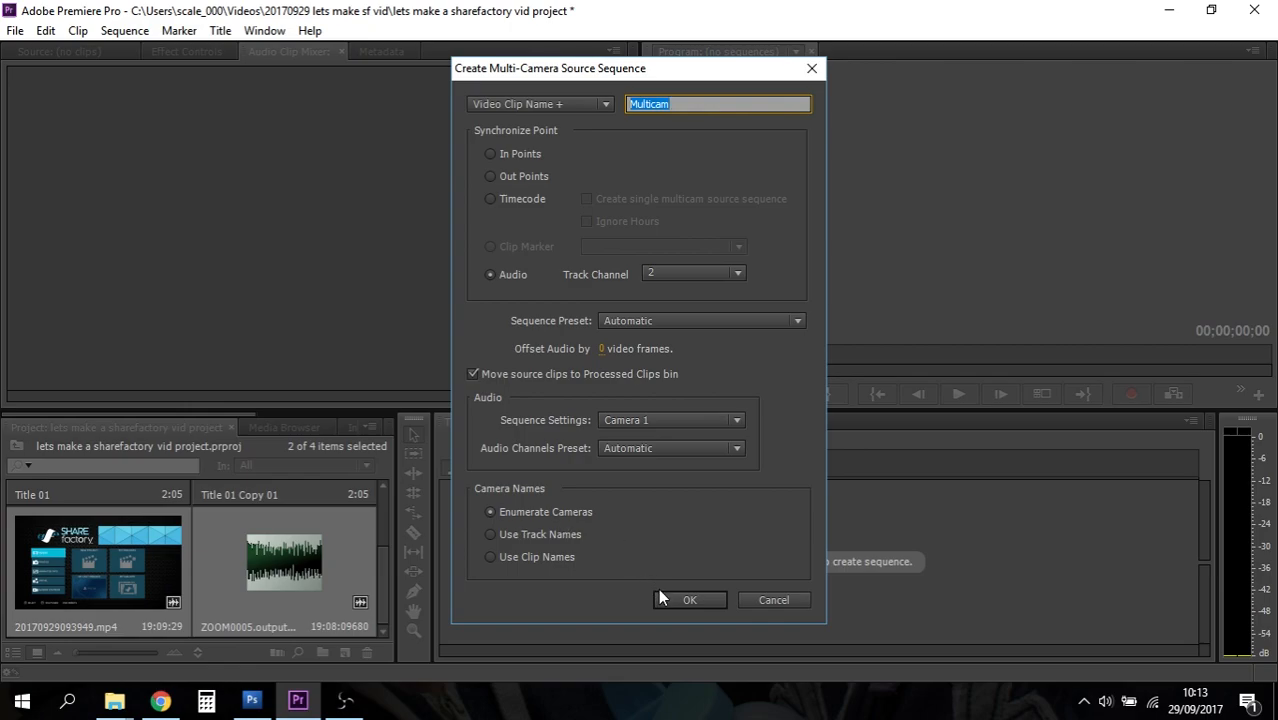
left_click(673, 602)
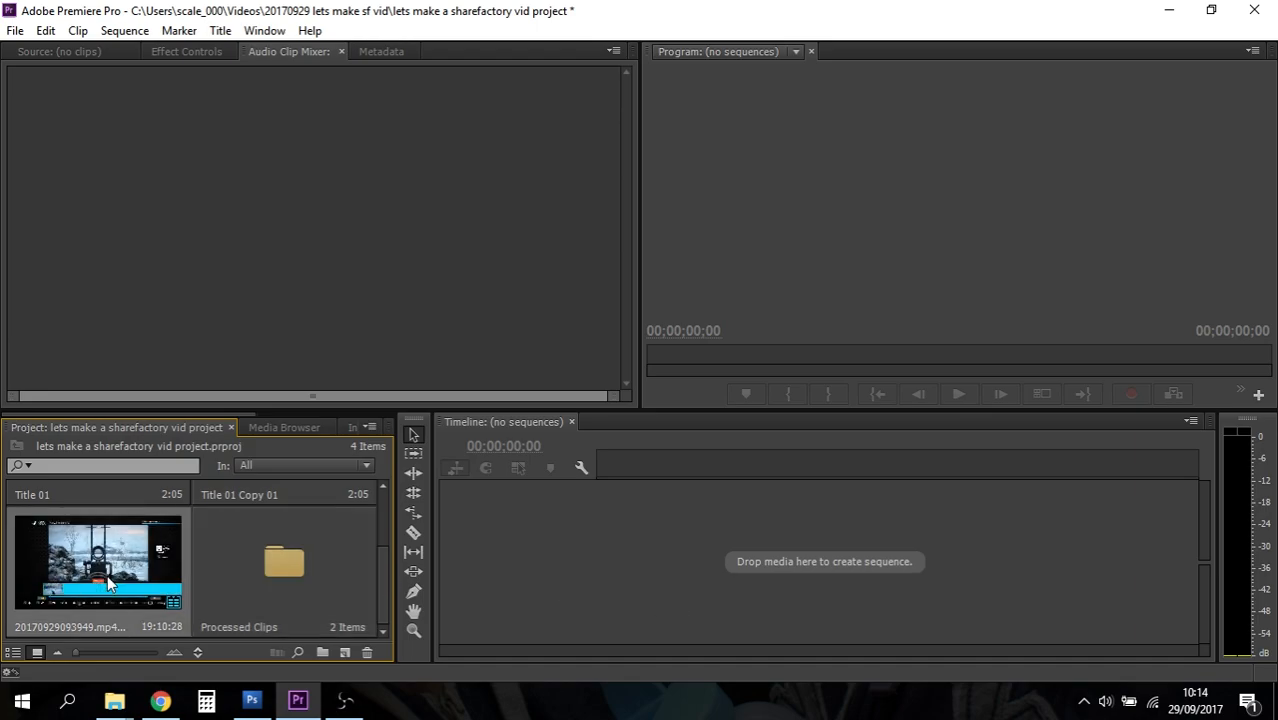
Create a new timeline sequence from the 20170929093949.mp4Multicam source clip
left_click_drag(108, 579, 503, 567)
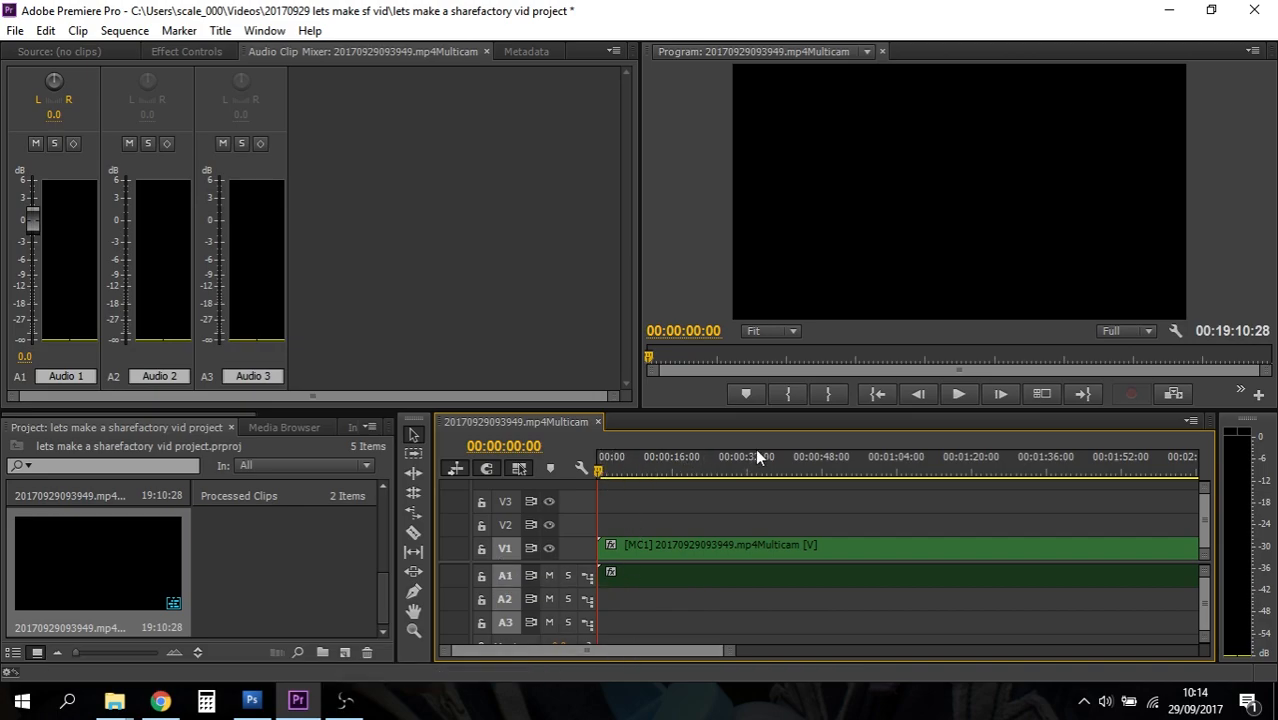
left_click(897, 185)
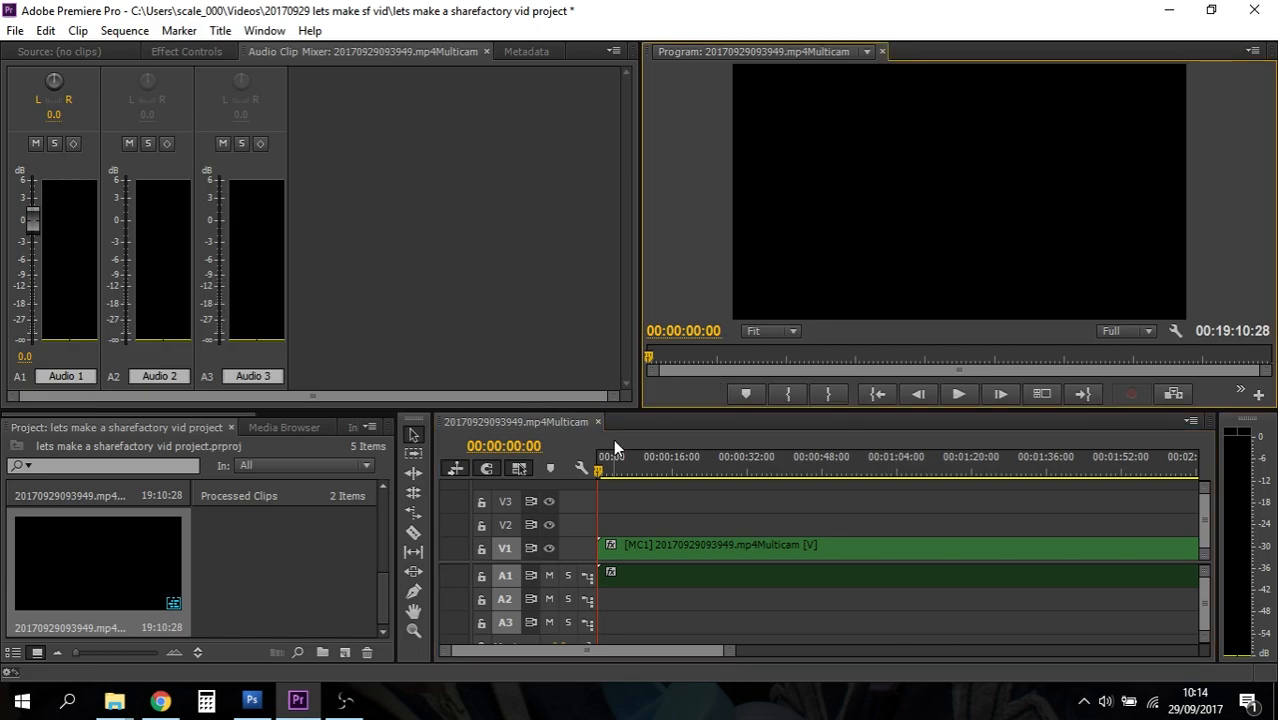
Lower the speaker volume to 0 and scrub through the start of the sequence to 00:00:30:10
left_click_drag(598, 470, 618, 478)
left_click(1104, 701)
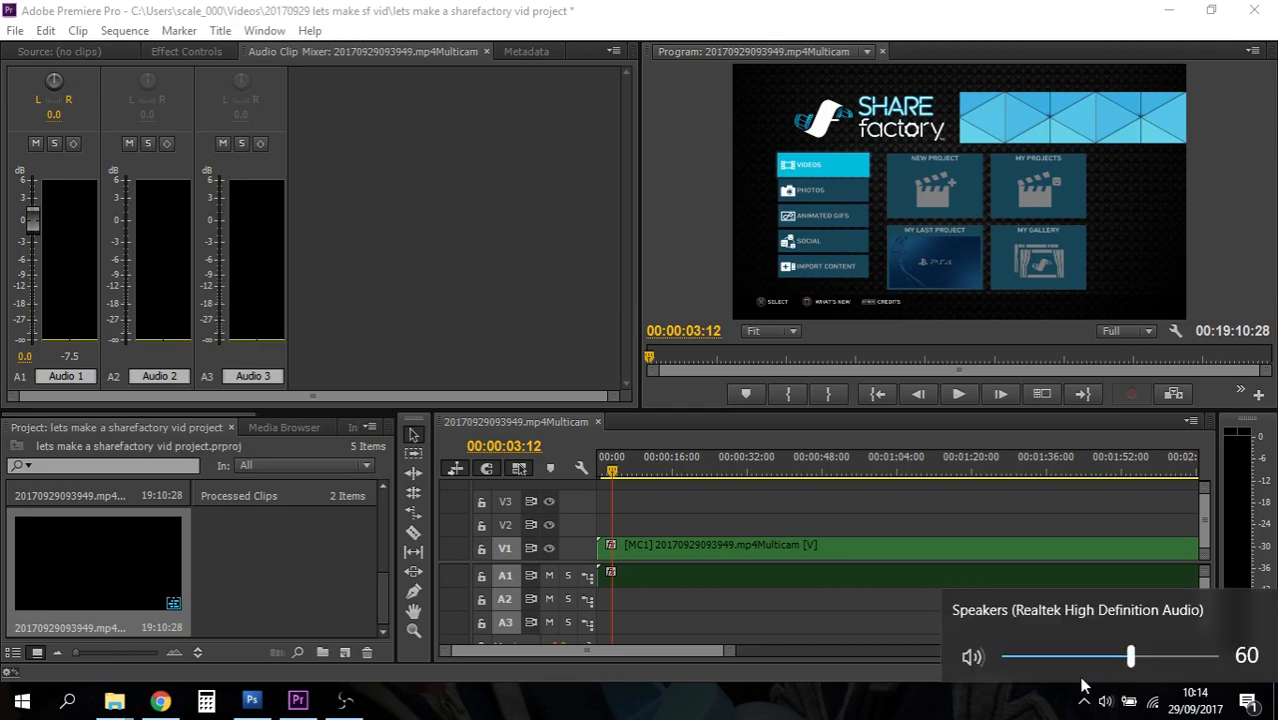
left_click_drag(1050, 658, 976, 656)
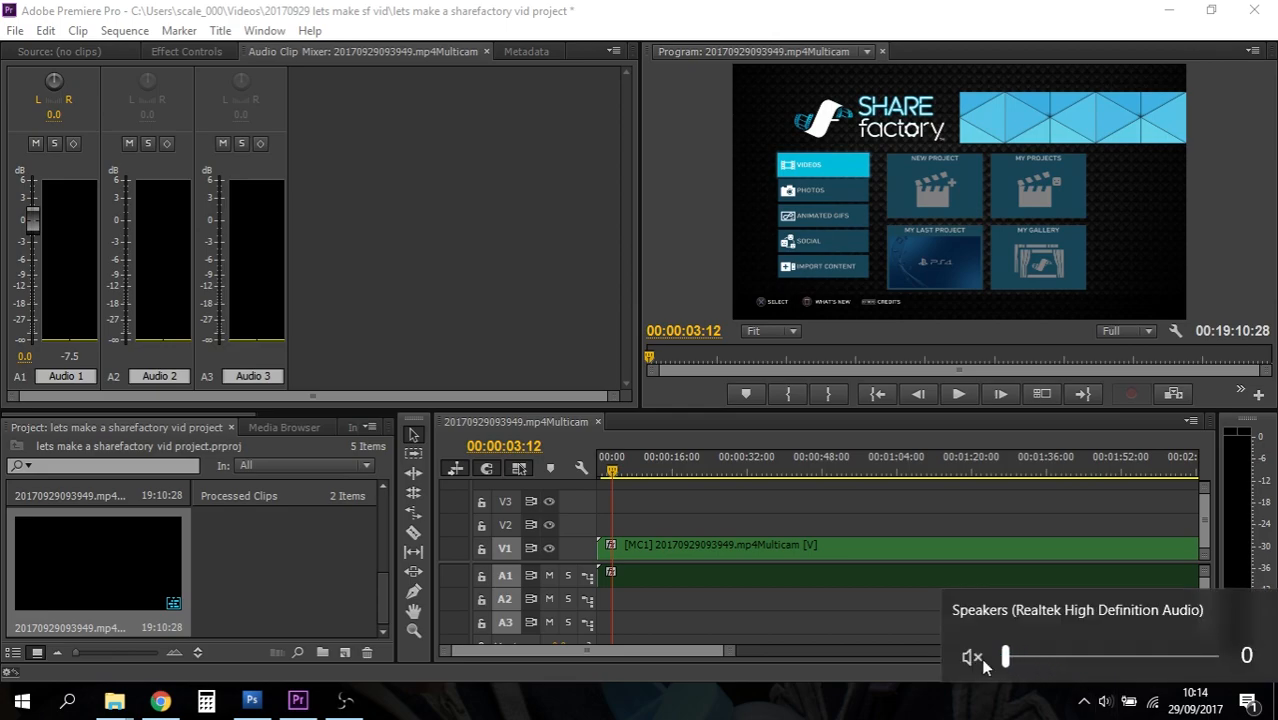
left_click(640, 472)
left_click_drag(640, 472, 738, 472)
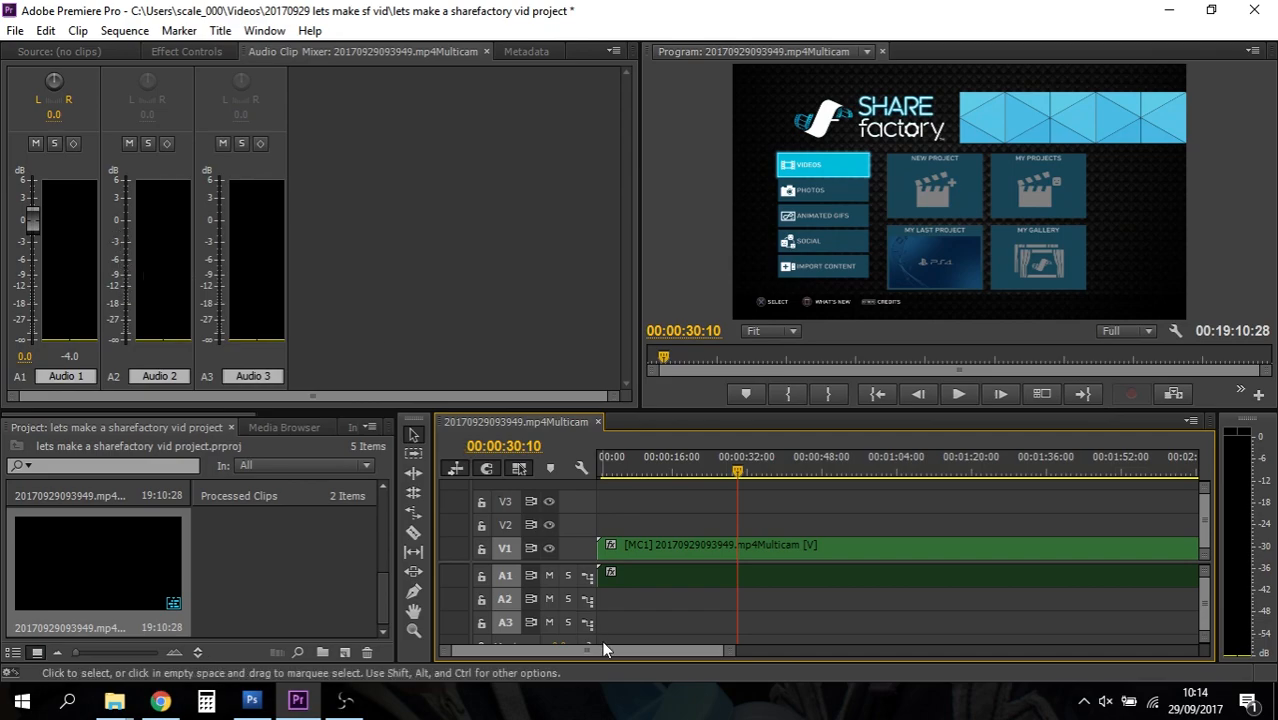
left_click_drag(607, 650, 600, 652)
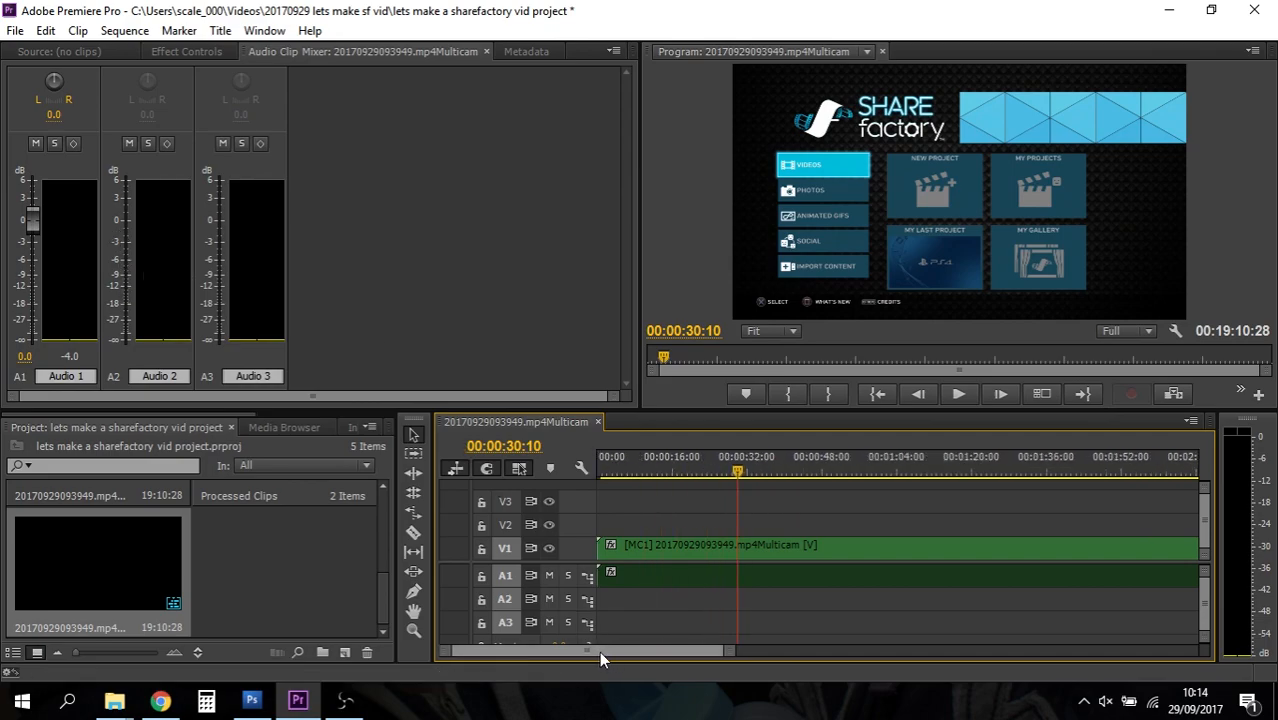
Set the speaker volume to 16 and play the sequence from 00:00:14:47
left_click(1109, 697)
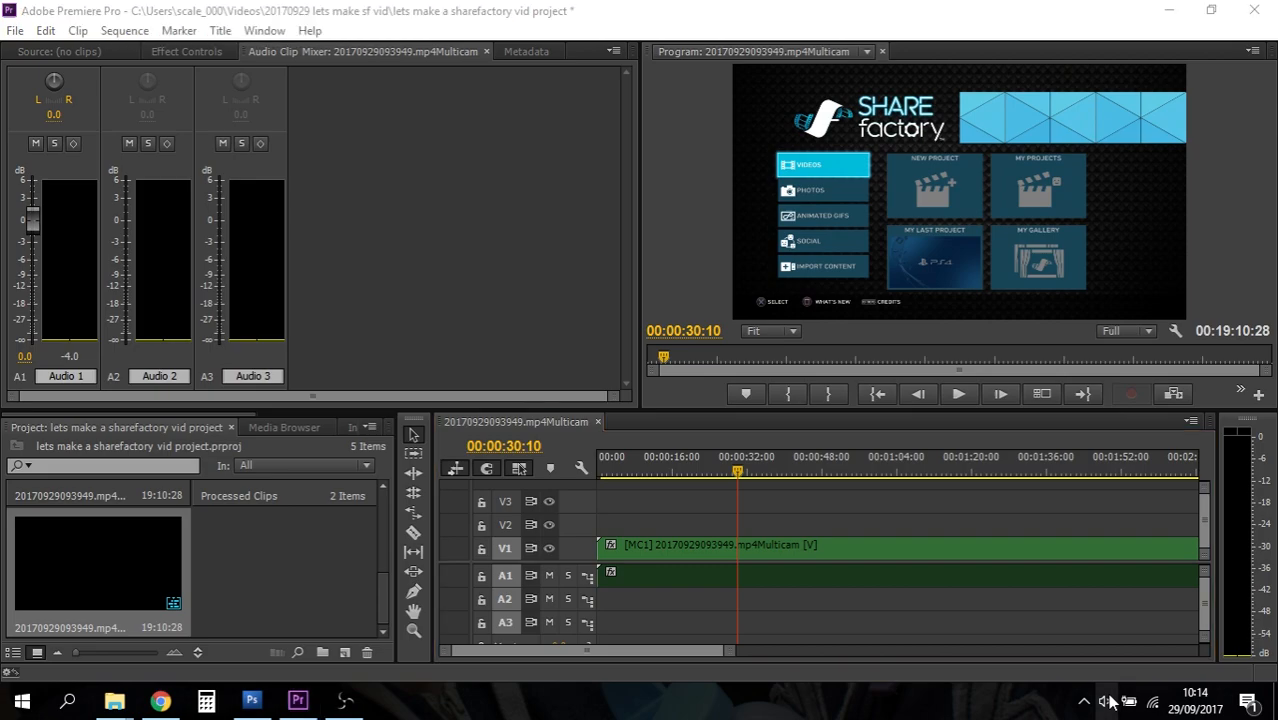
left_click_drag(1071, 657, 1040, 657)
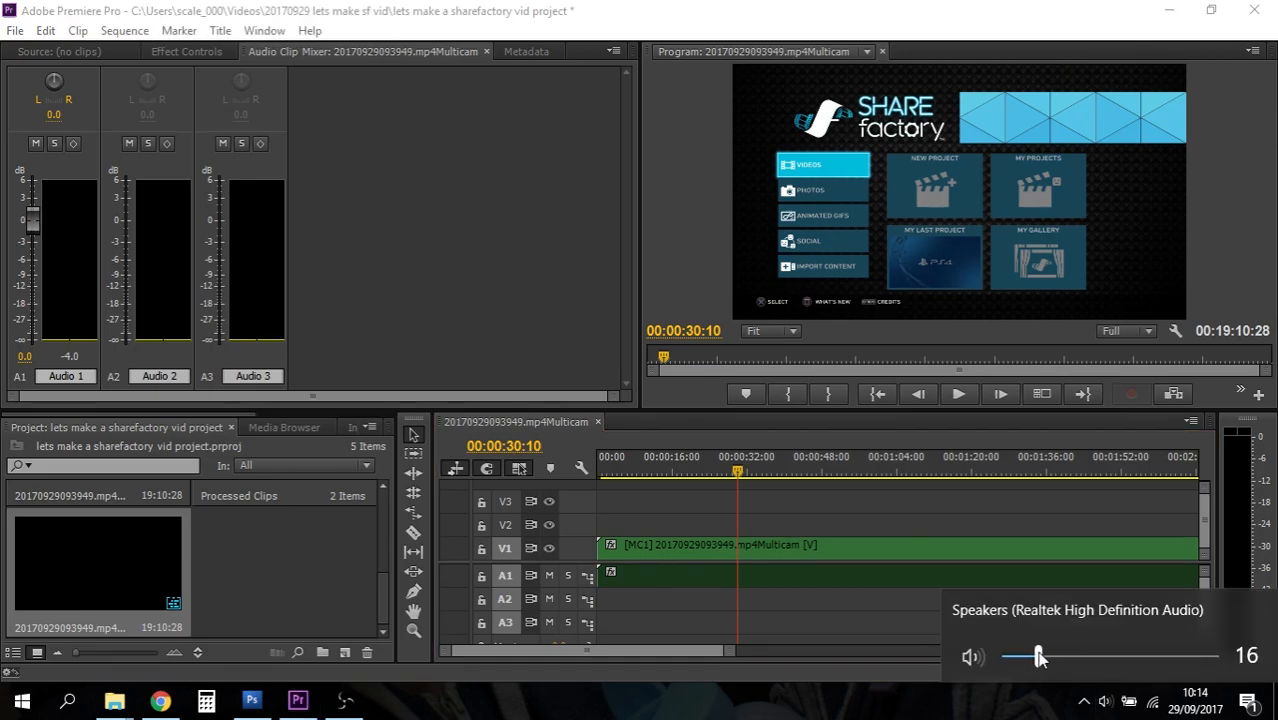
left_click_drag(740, 470, 665, 469)
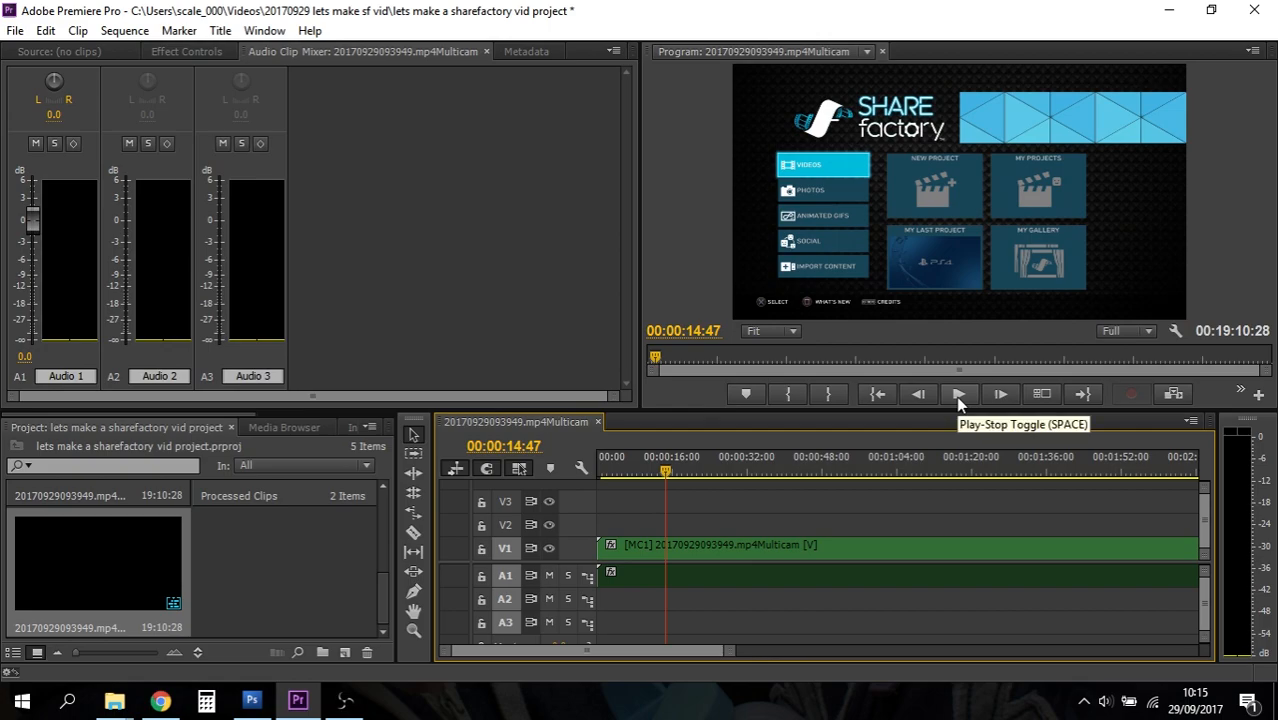
left_click(958, 396)
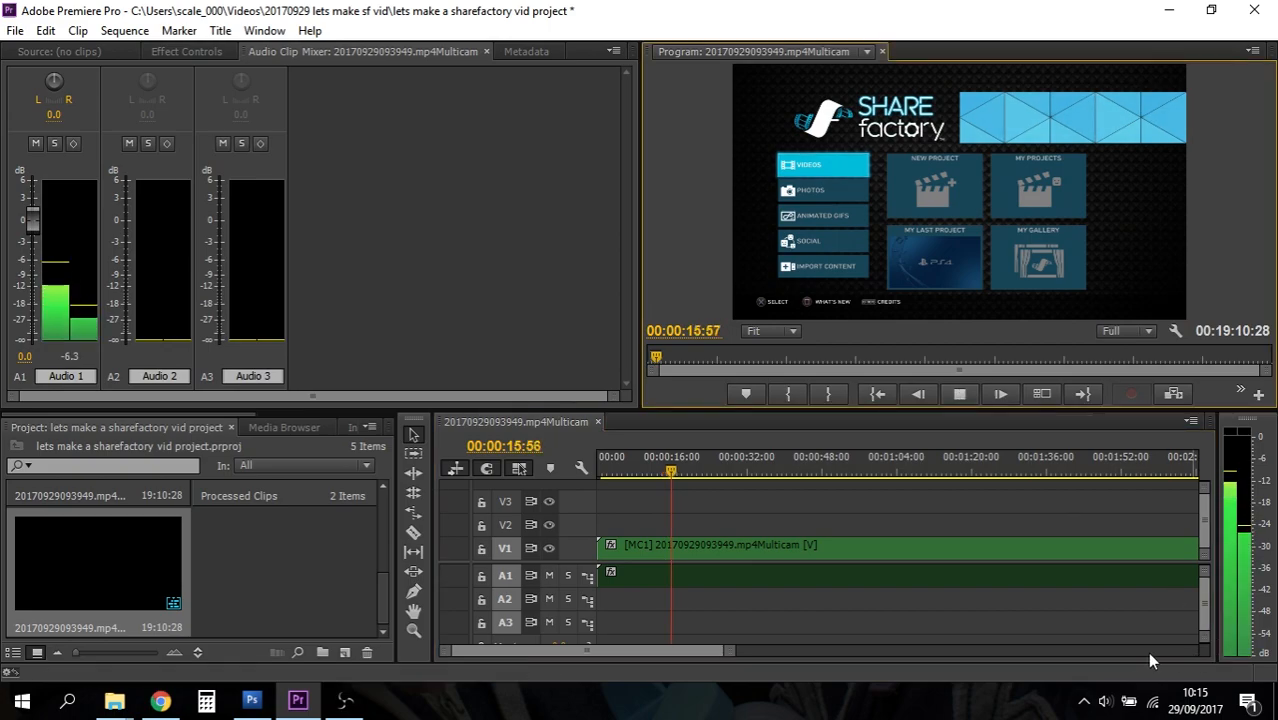
Raise the speaker volume to 50 and replay the opening section, stopping at 00:00:18:57
left_click(1105, 702)
left_click(1110, 656)
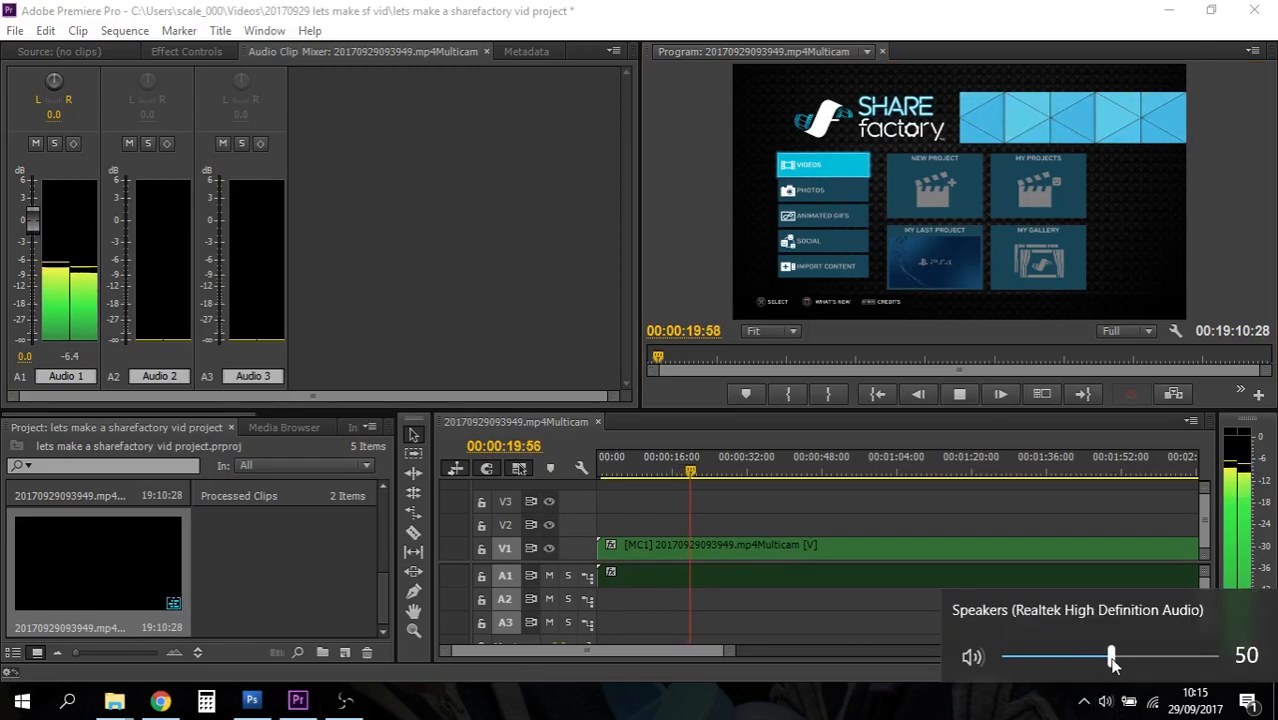
left_click_drag(697, 466, 657, 467)
left_click(954, 394)
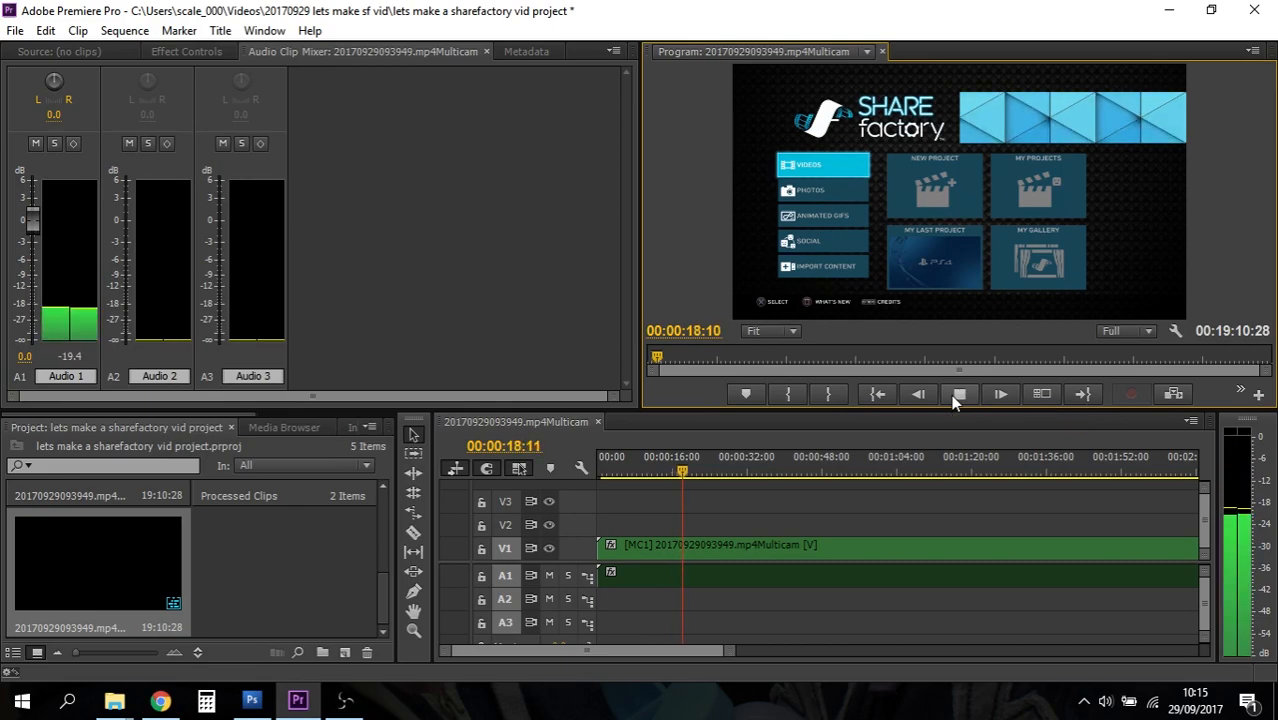
left_click(951, 394)
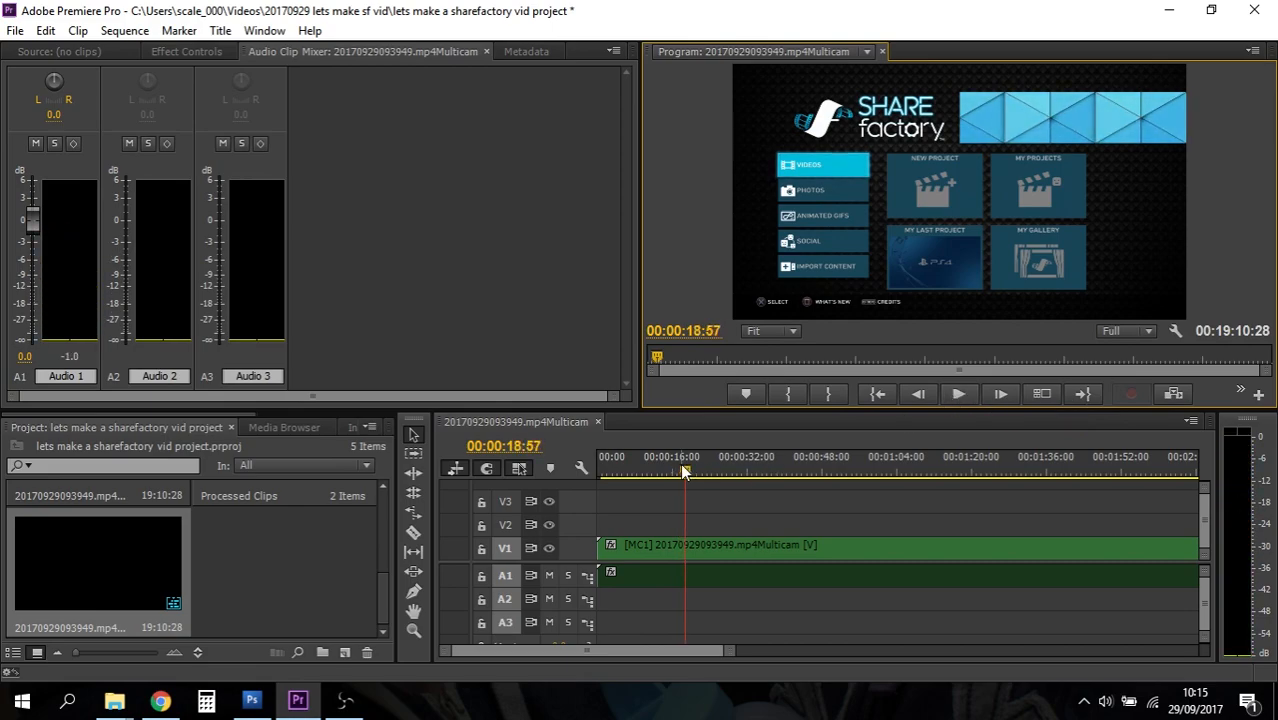
Locate the starting point by ear and split the multicam clip at 00:00:17:53 with the Razor tool
left_click(414, 631)
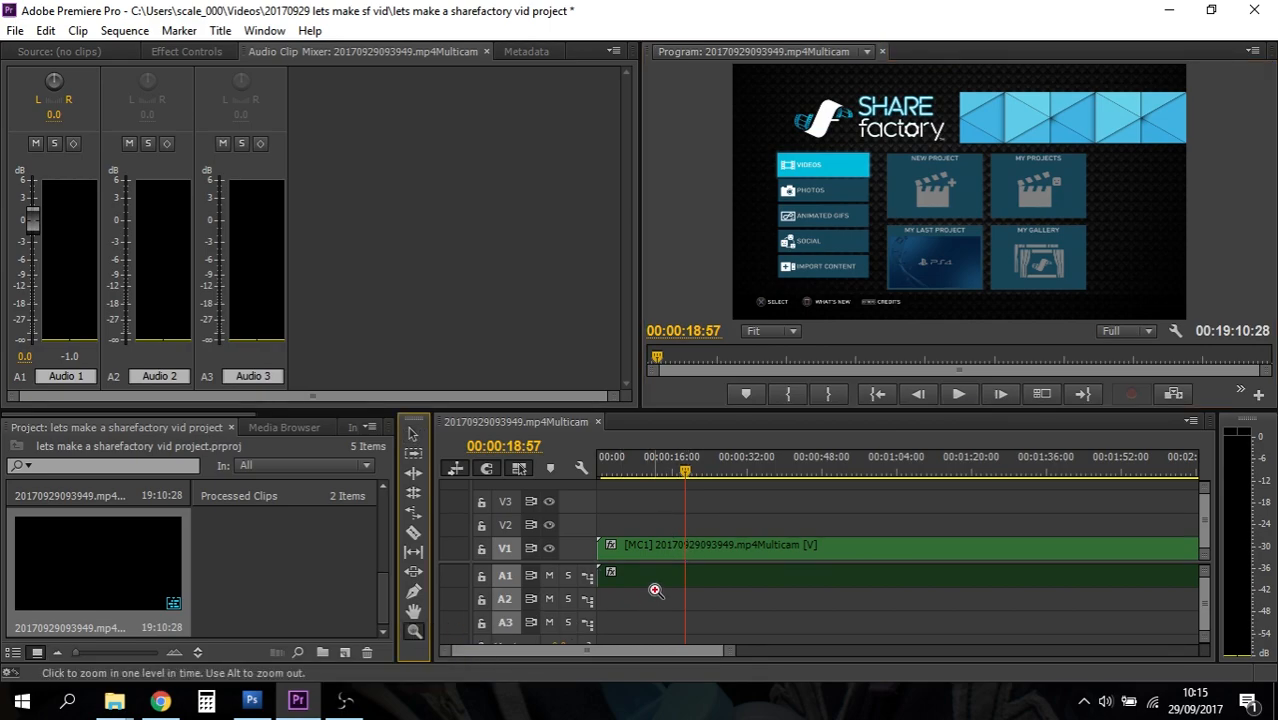
left_click(656, 588)
left_click(656, 588)
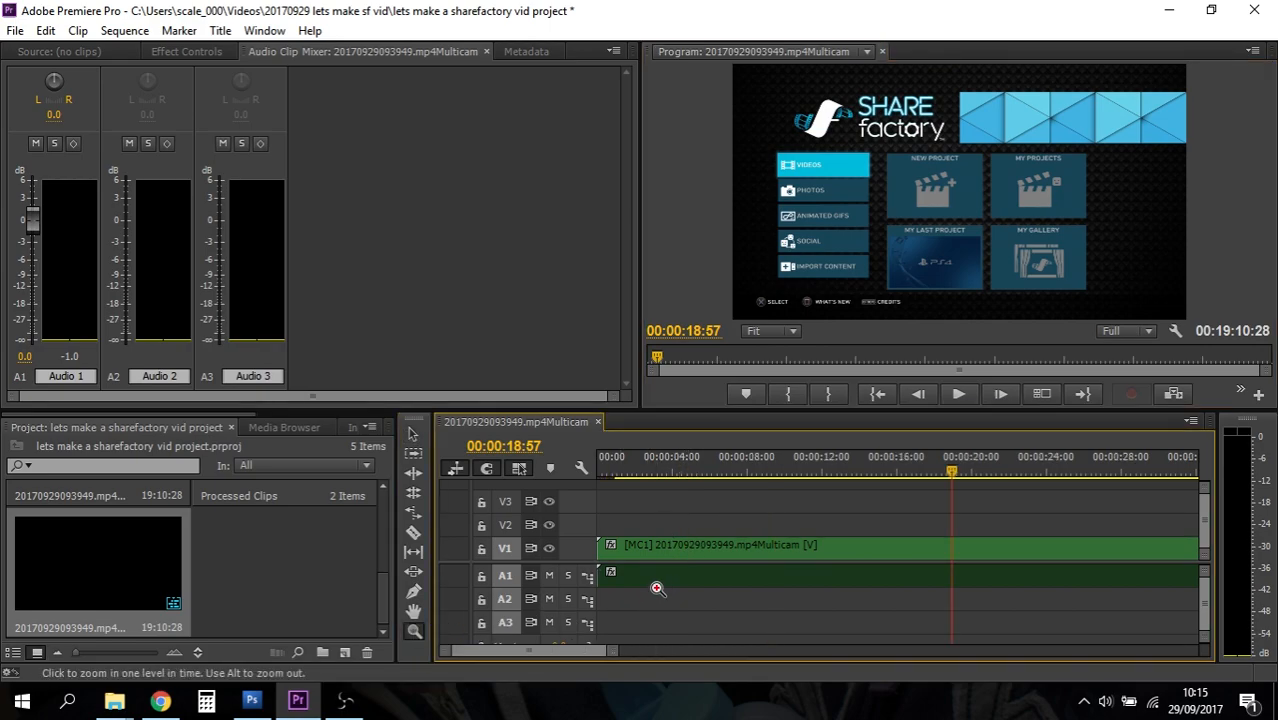
key("v")
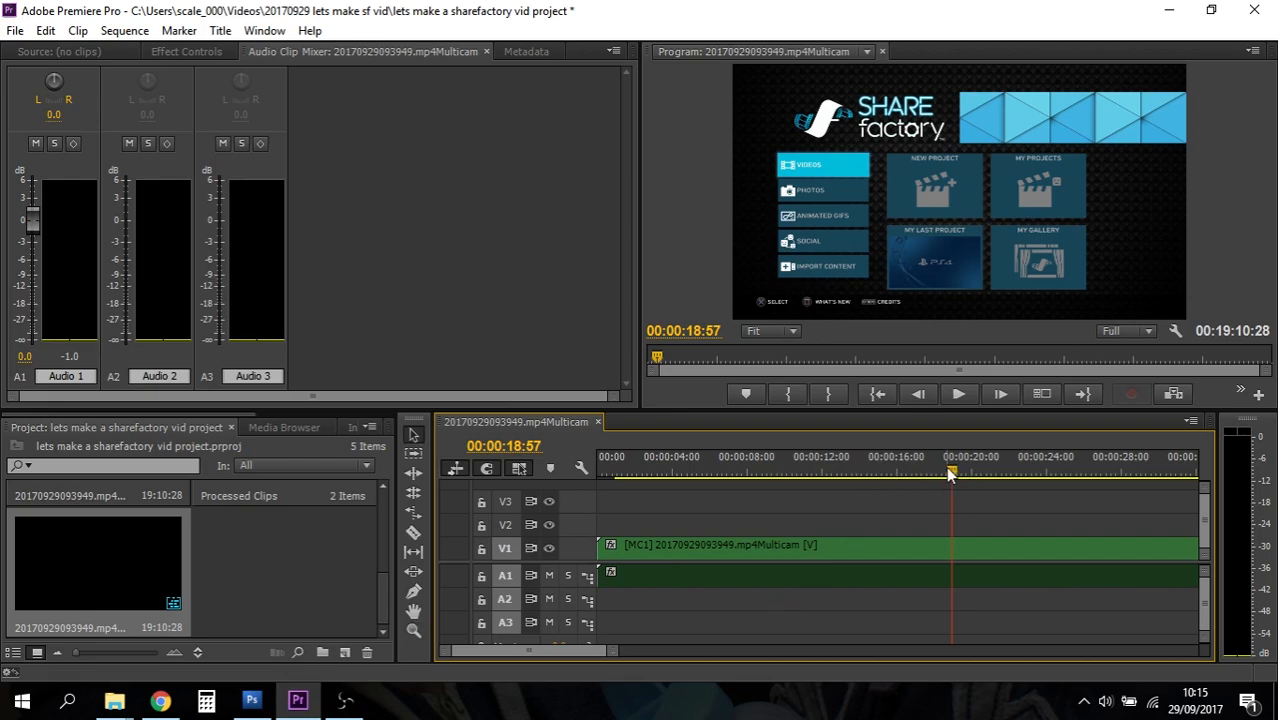
left_click_drag(954, 474, 906, 470)
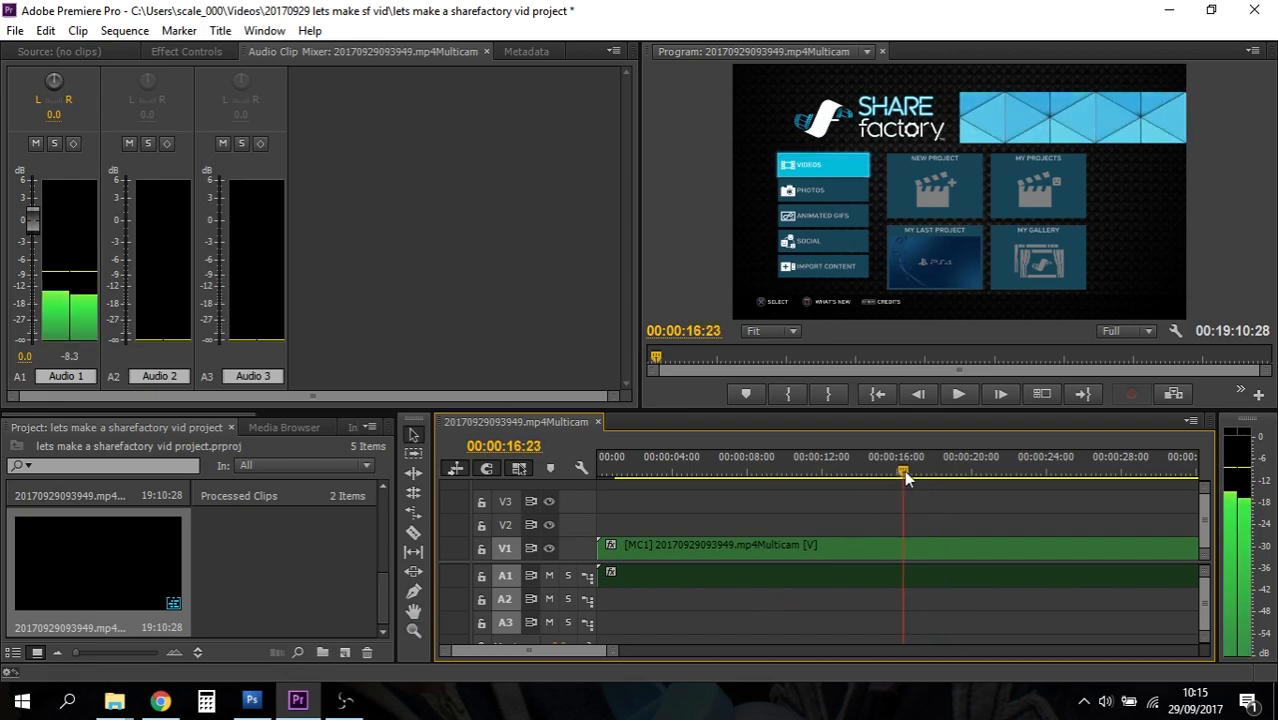
left_click(957, 394)
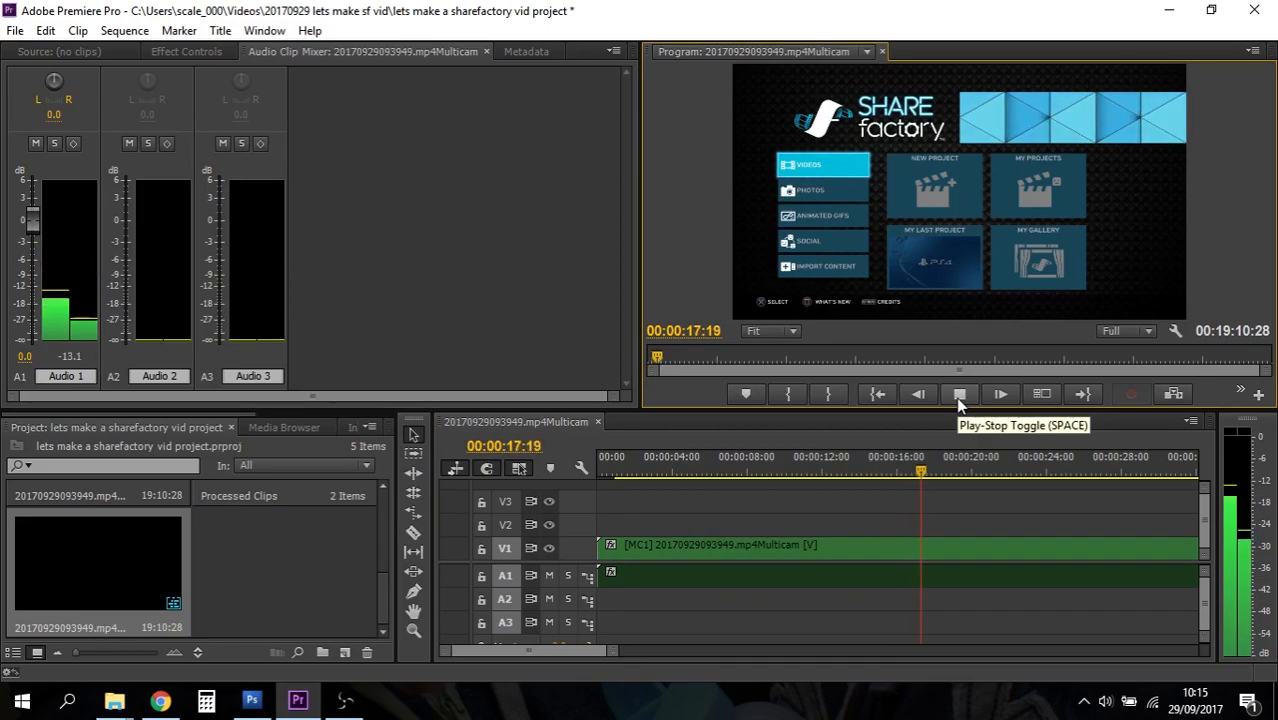
left_click(957, 396)
left_click_drag(935, 468, 931, 469)
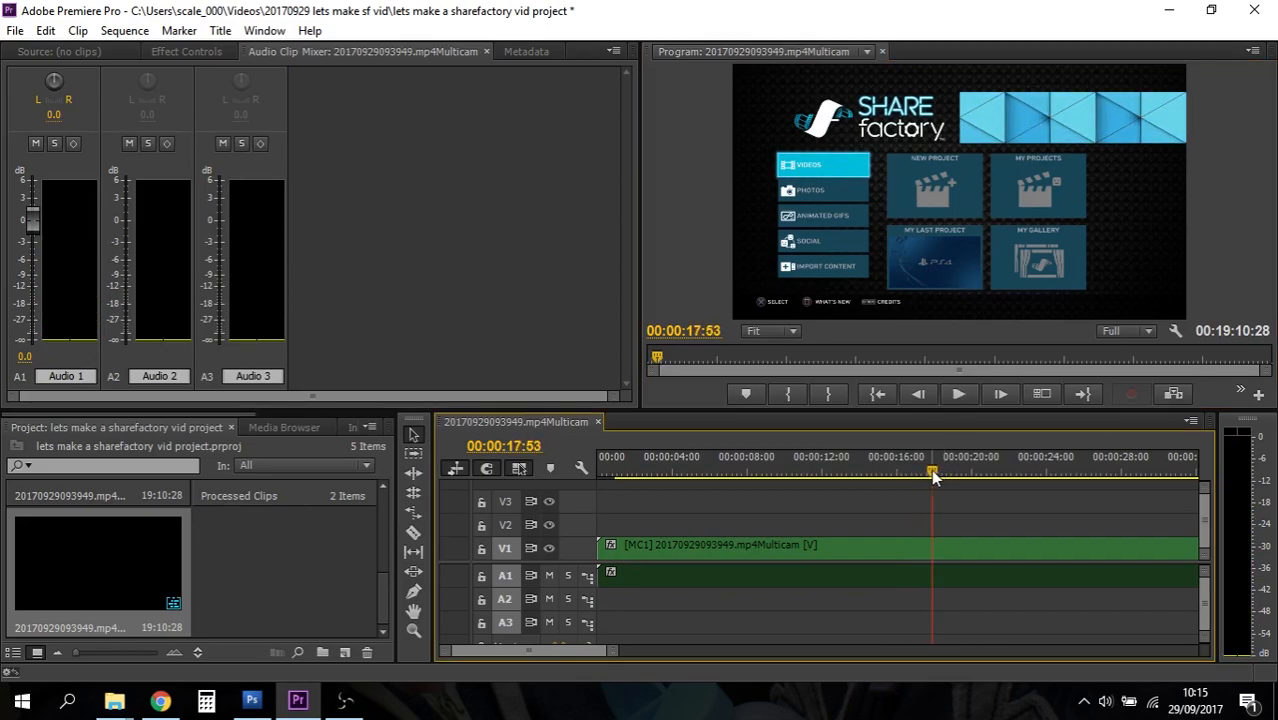
key("c")
left_click(932, 549)
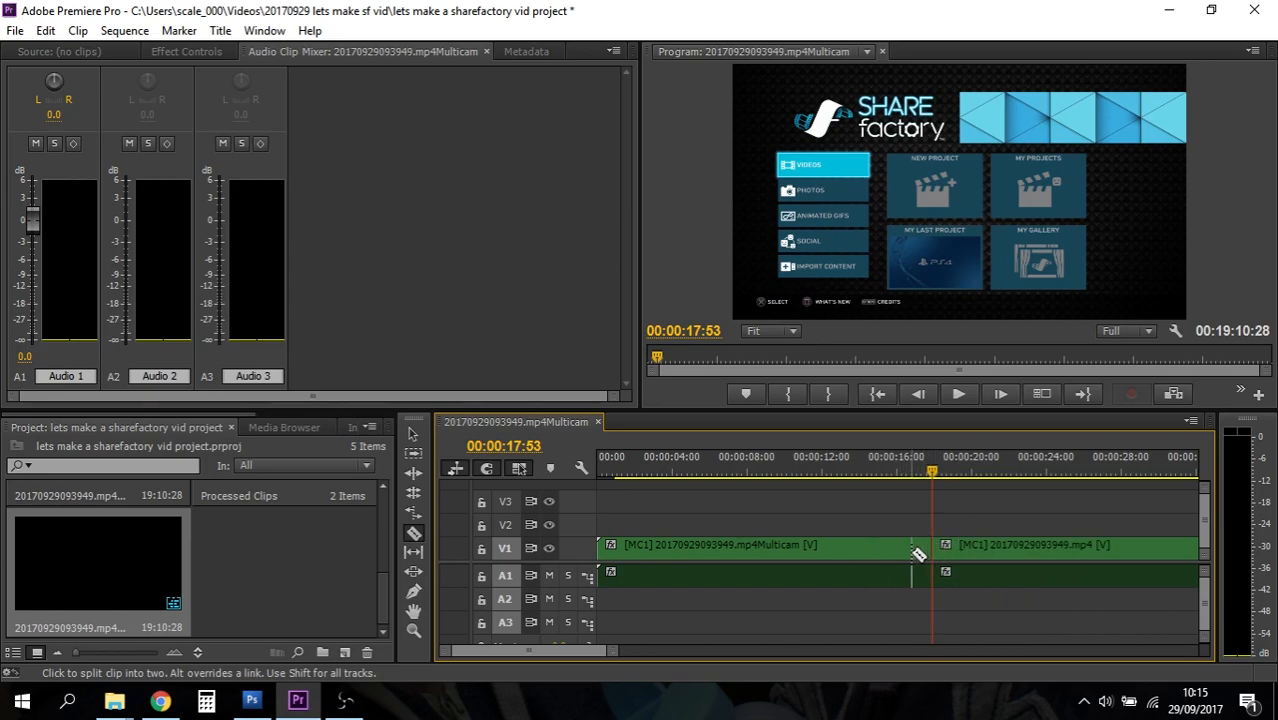
Ripple delete the section before the cut and check the new opening by scrubbing to 00:00:03:24
key("v")
left_click(879, 550)
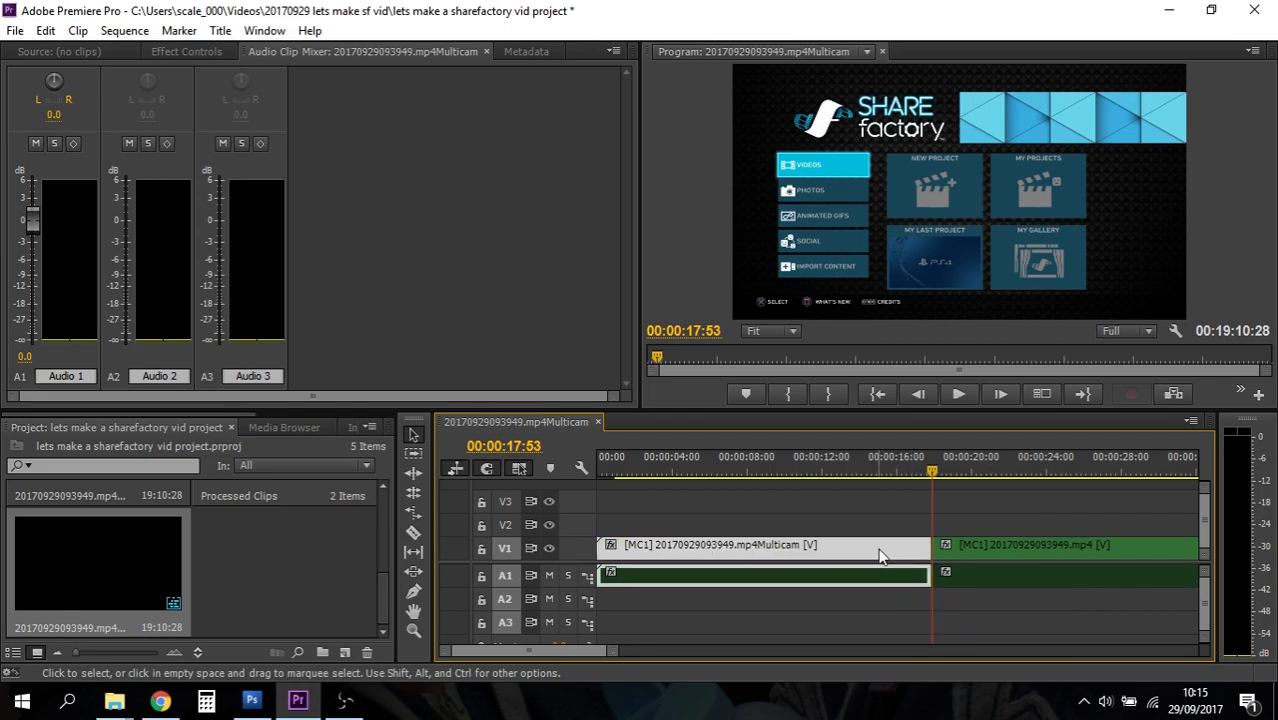
right_click(880, 556)
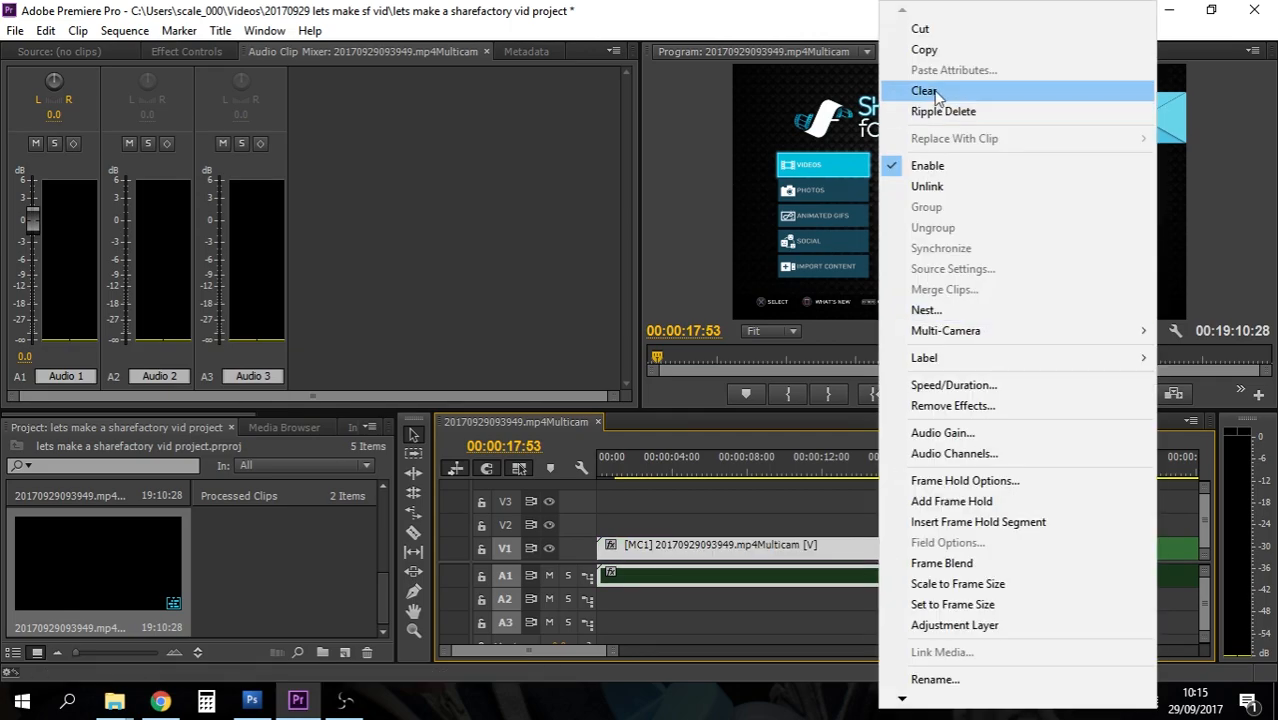
left_click(940, 111)
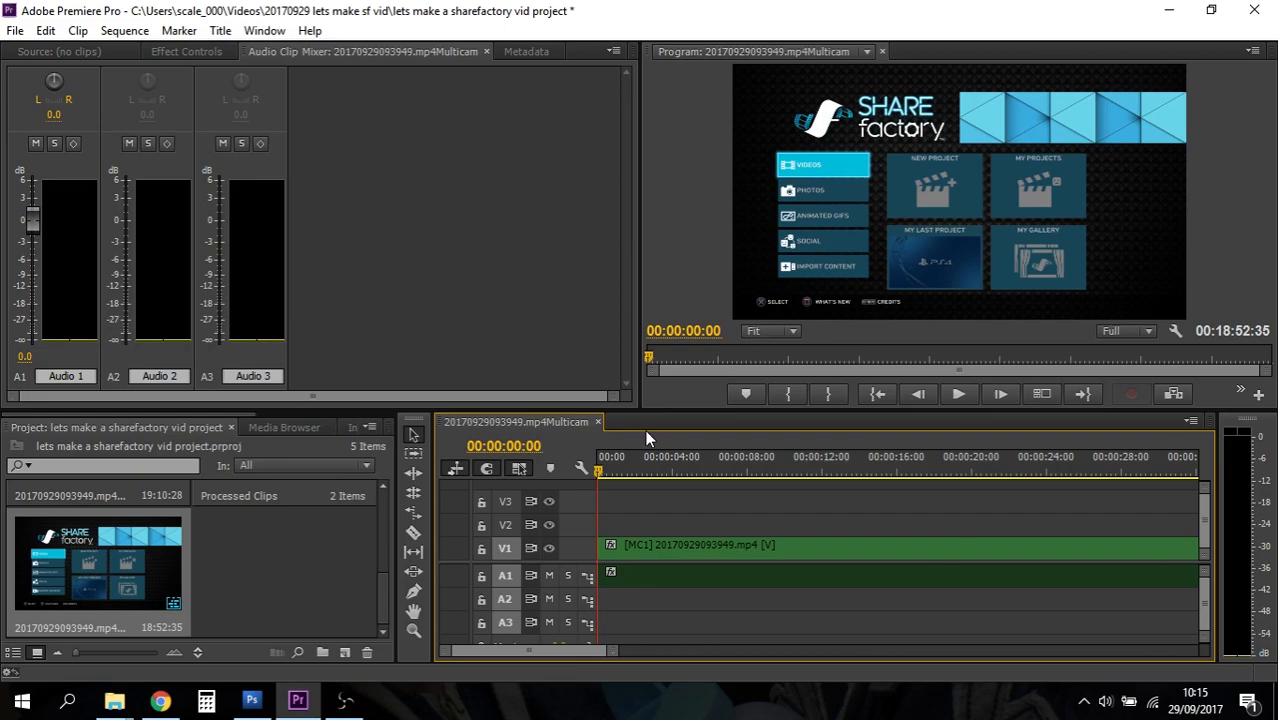
left_click_drag(601, 474, 660, 476)
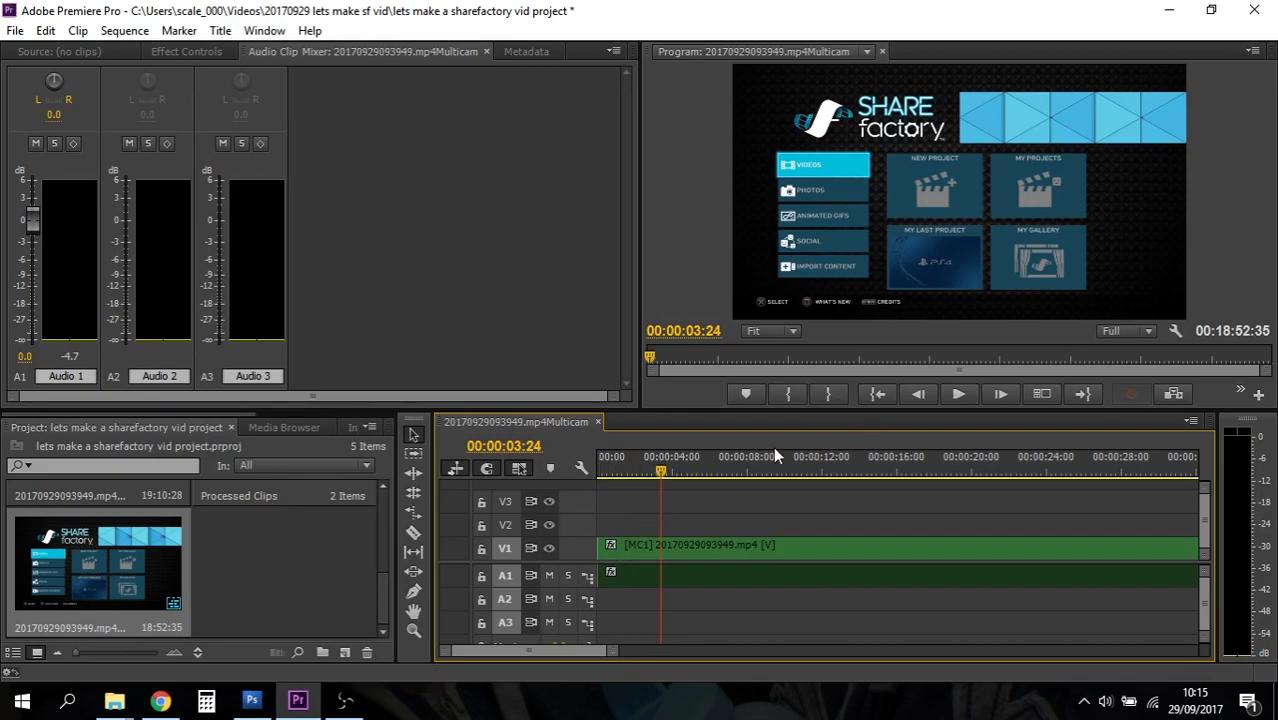
Apply the default transitions to the opening edit point of the multicam video and audio
double_click(604, 545)
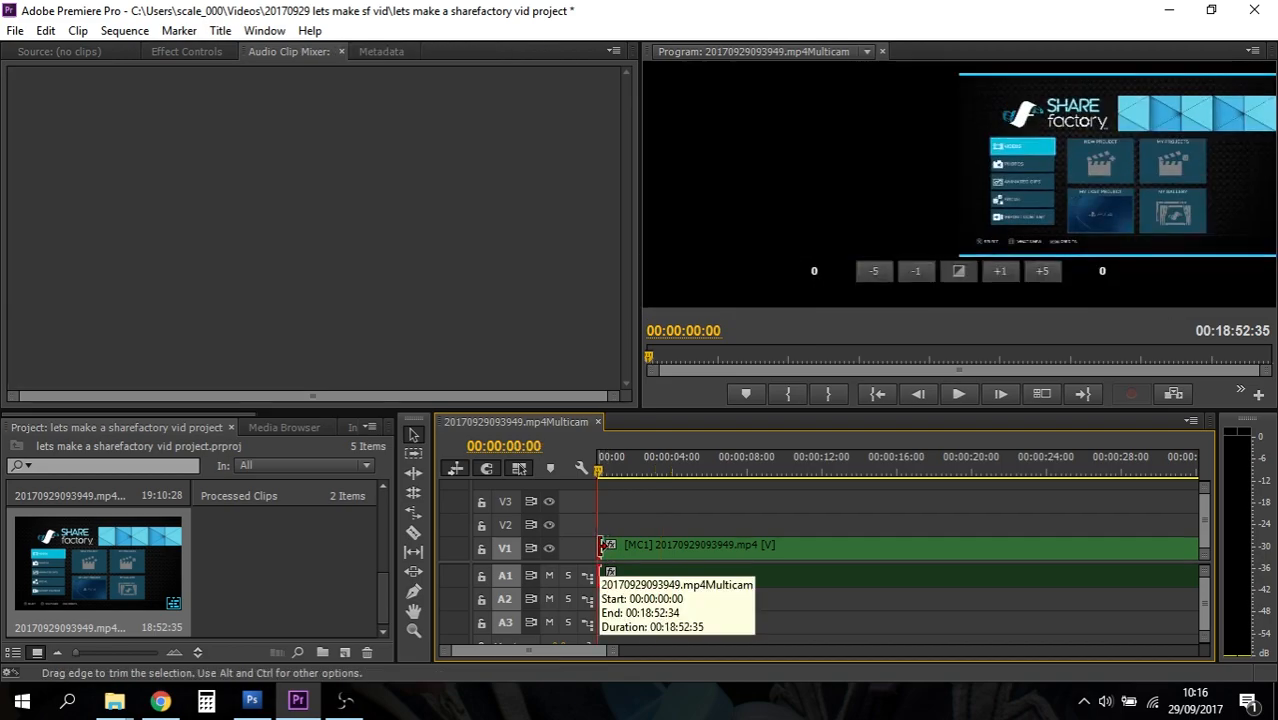
left_click(959, 273)
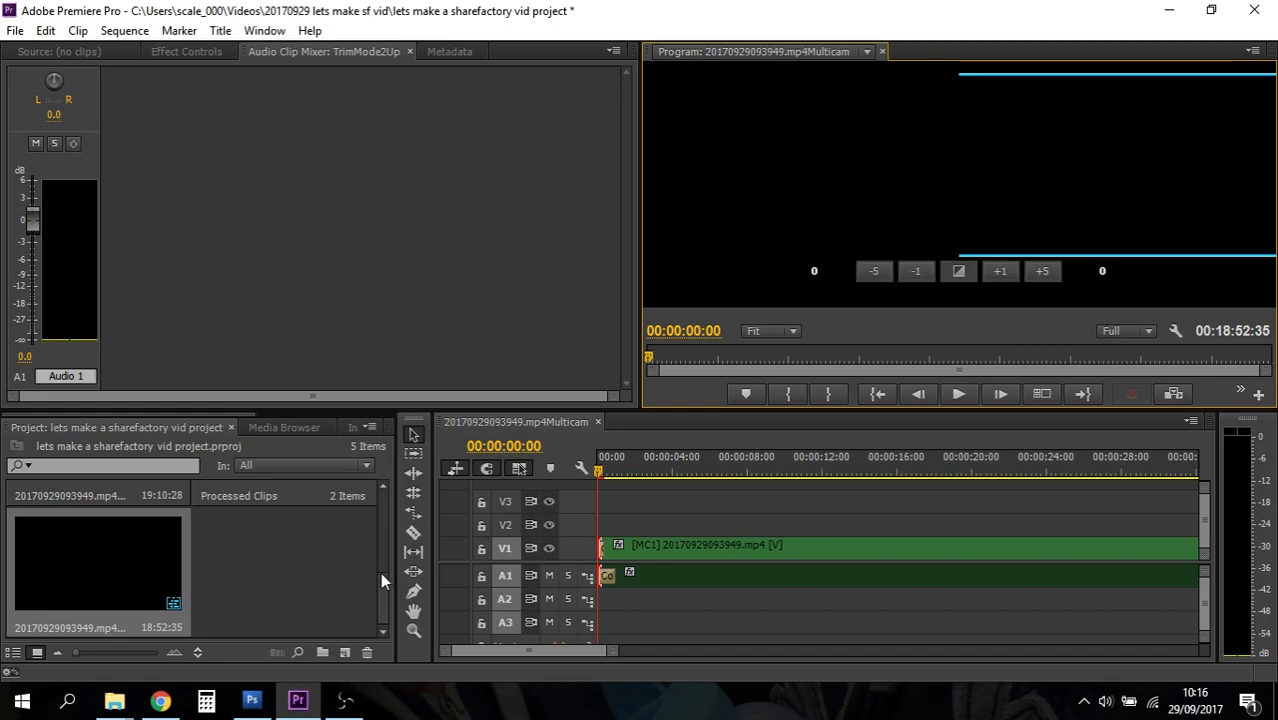
Examine the Dissolve video transitions and check the default transition option for Cross Dissolve
left_click_drag(252, 413, 339, 416)
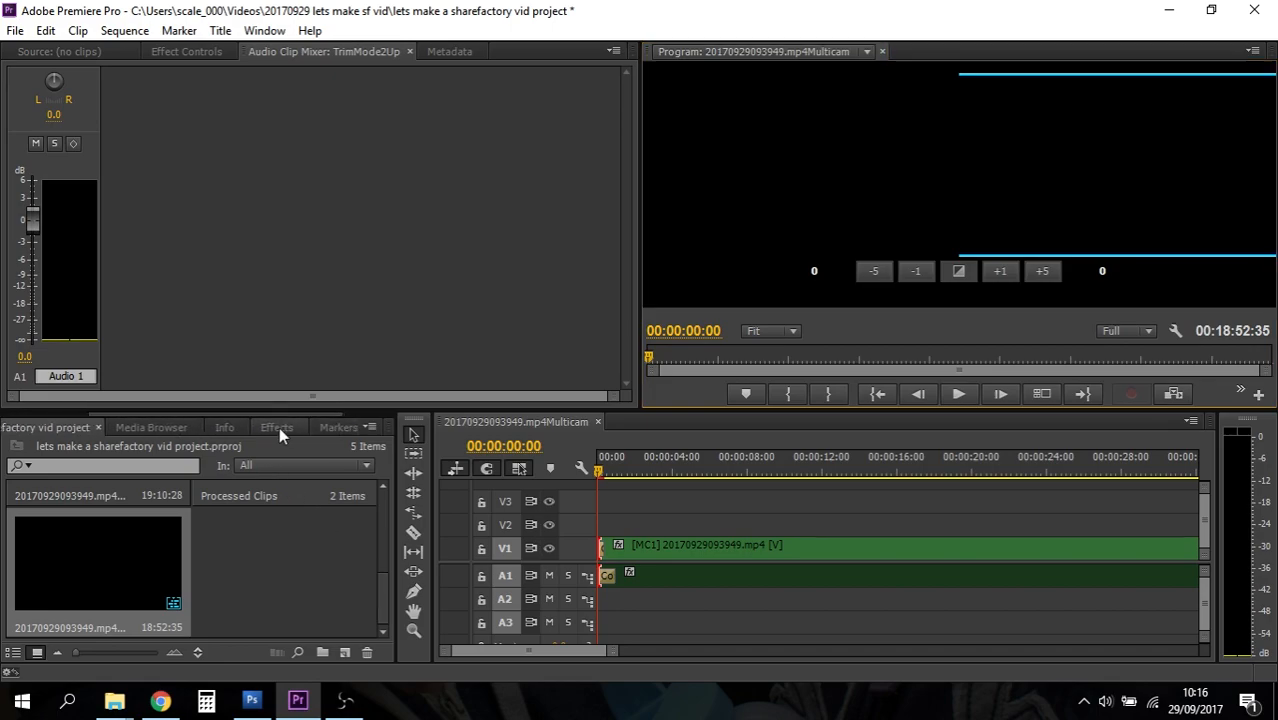
left_click(279, 427)
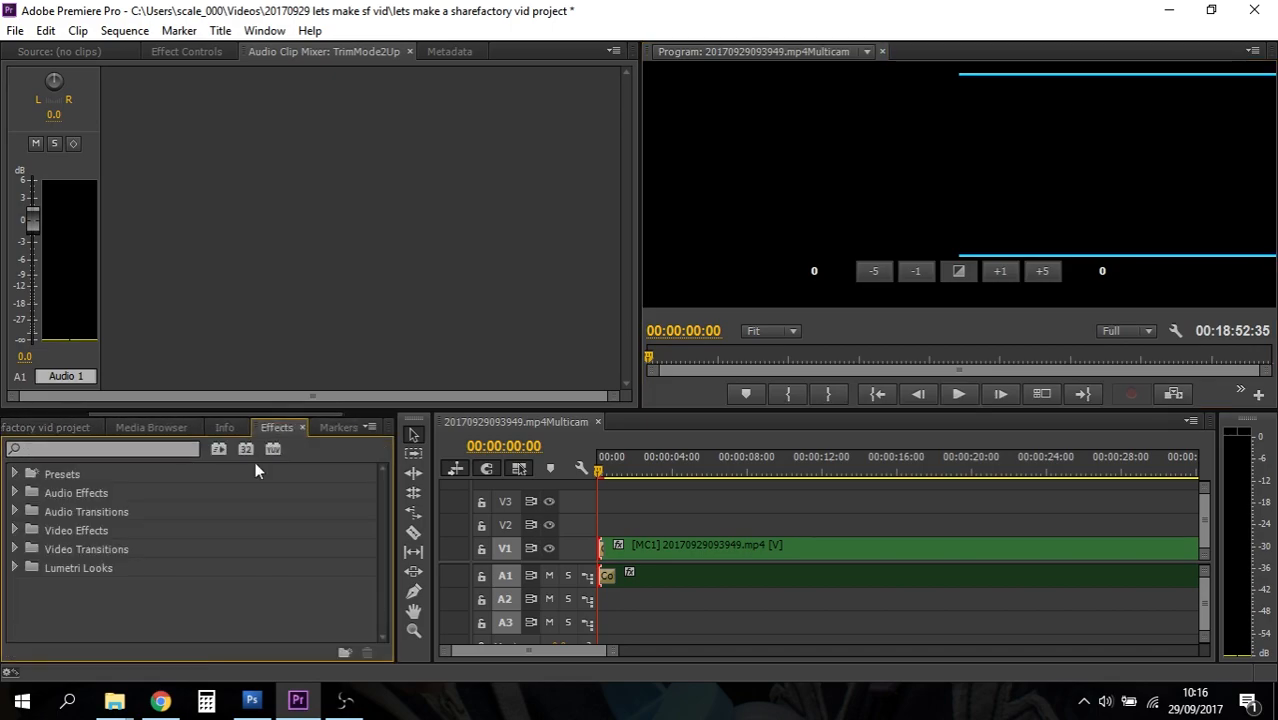
left_click(14, 550)
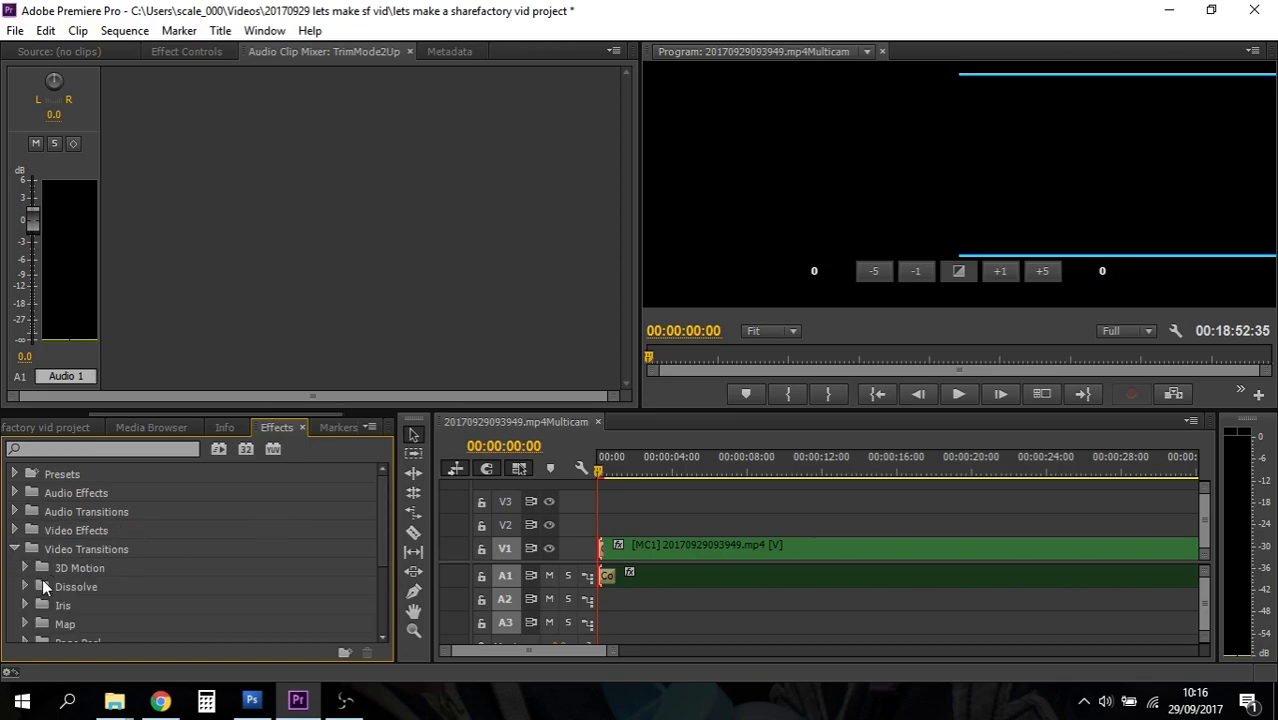
left_click(24, 590)
scroll(383, 527, "down", 1)
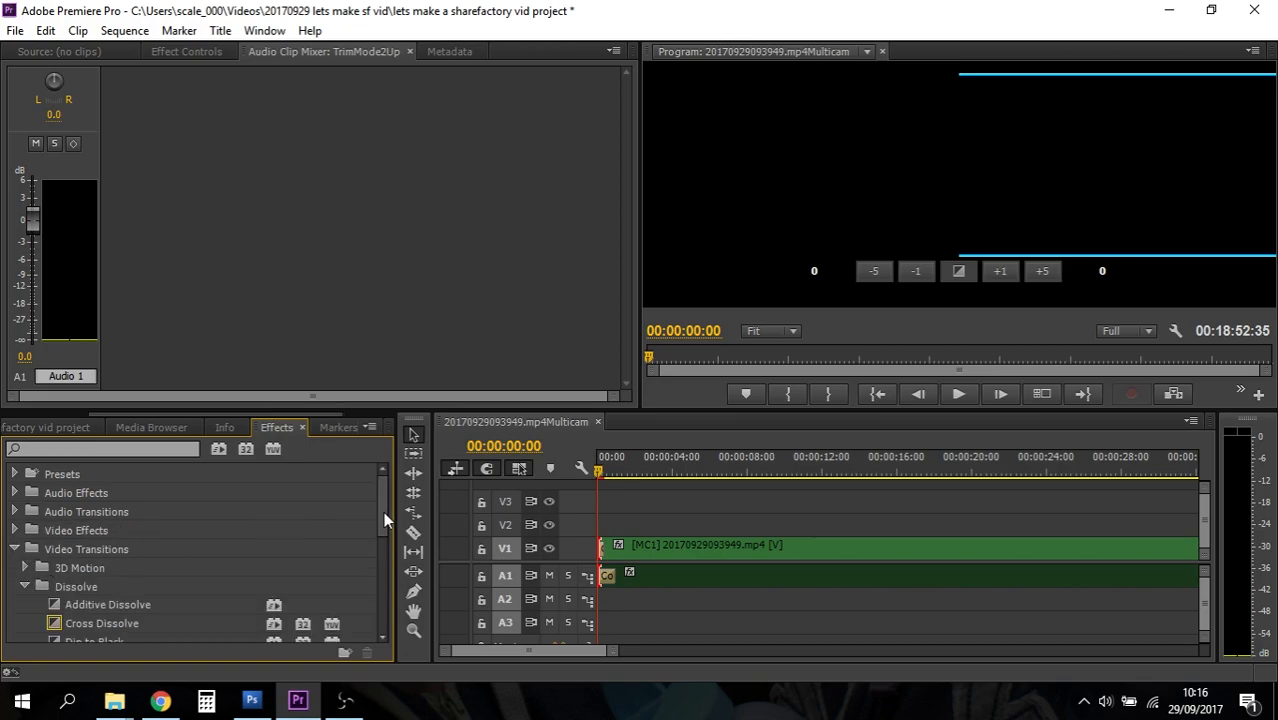
scroll(383, 527, "down", 3)
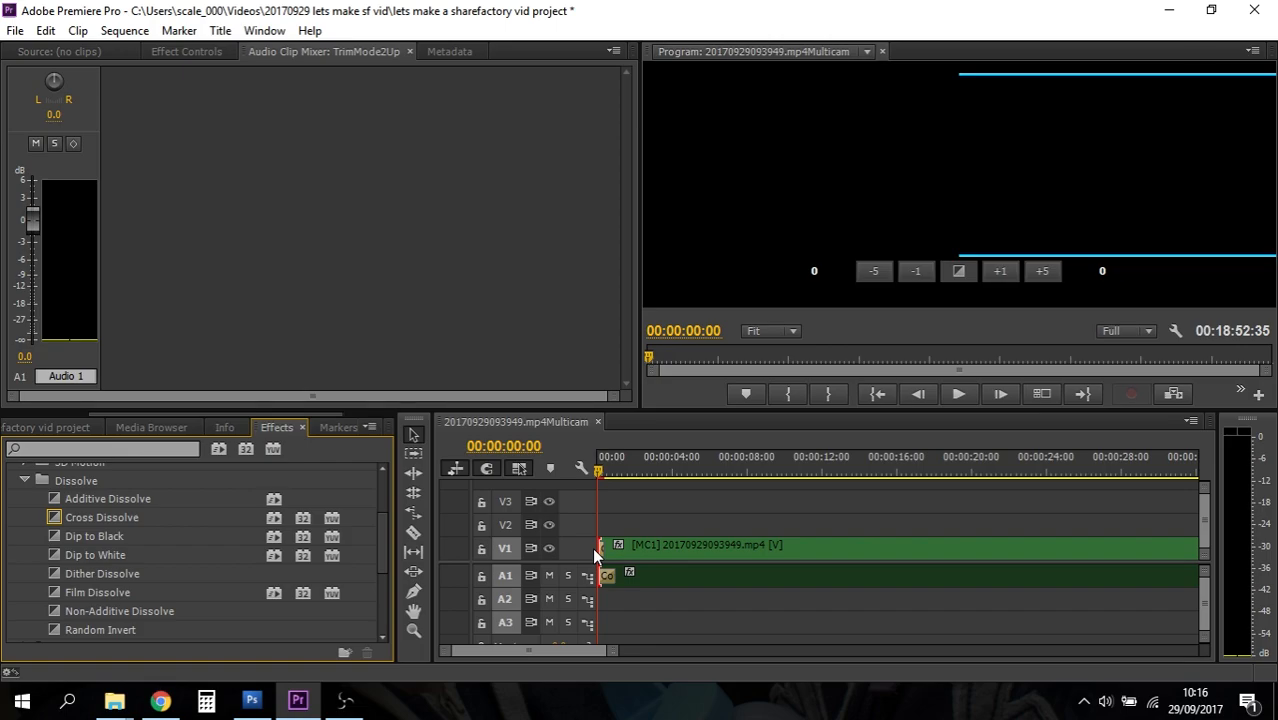
right_click(122, 519)
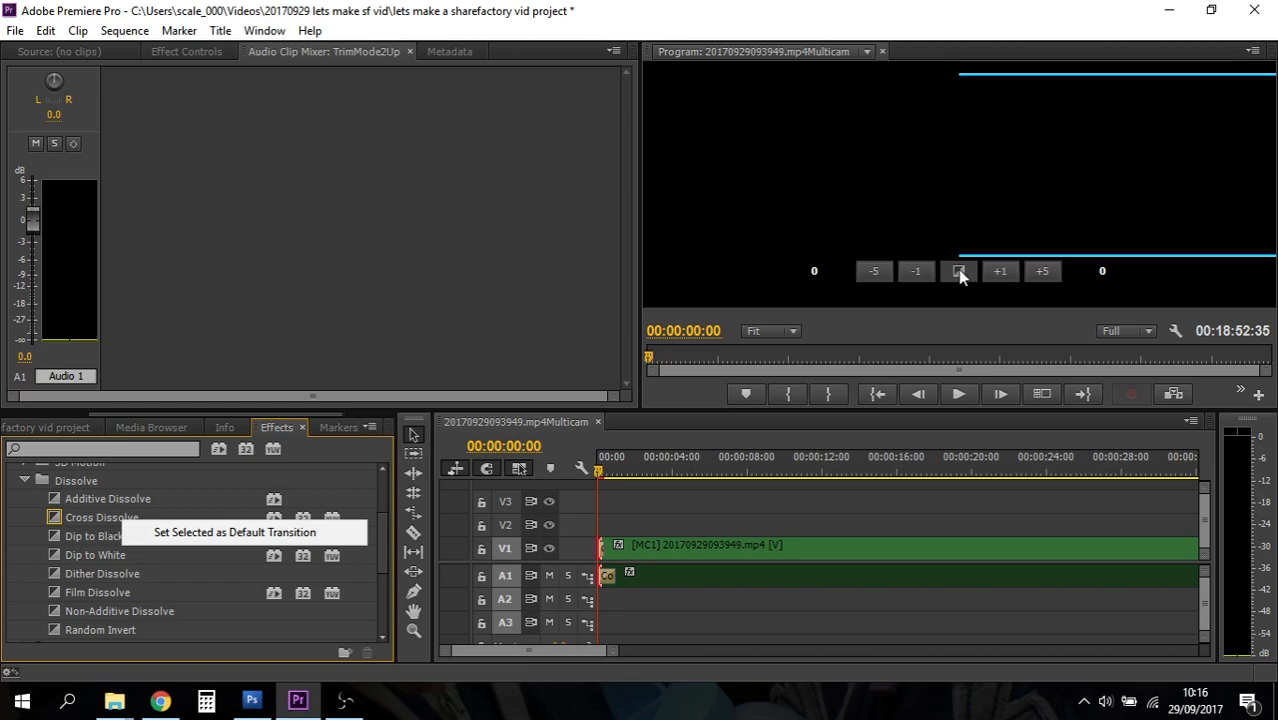
Play the sequence from 00:00:00:00 to 00:00:06:38 to check the opening transitions
left_click(717, 464)
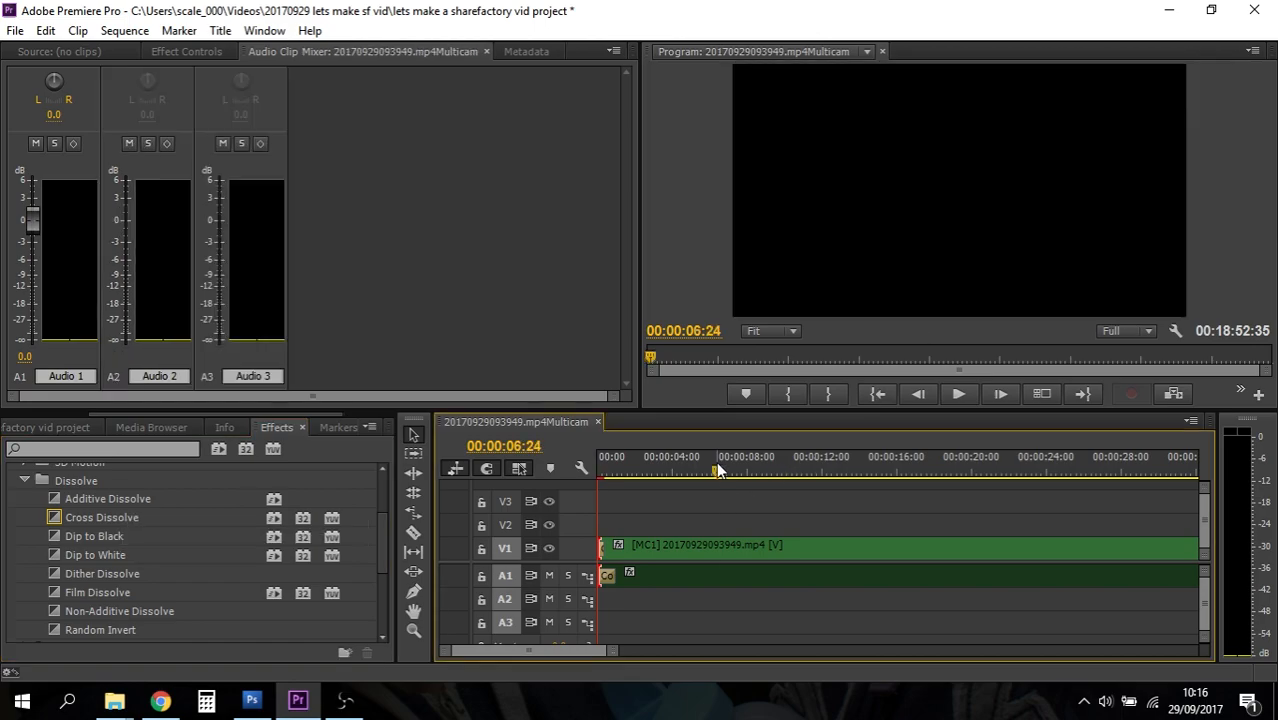
left_click_drag(615, 468, 590, 468)
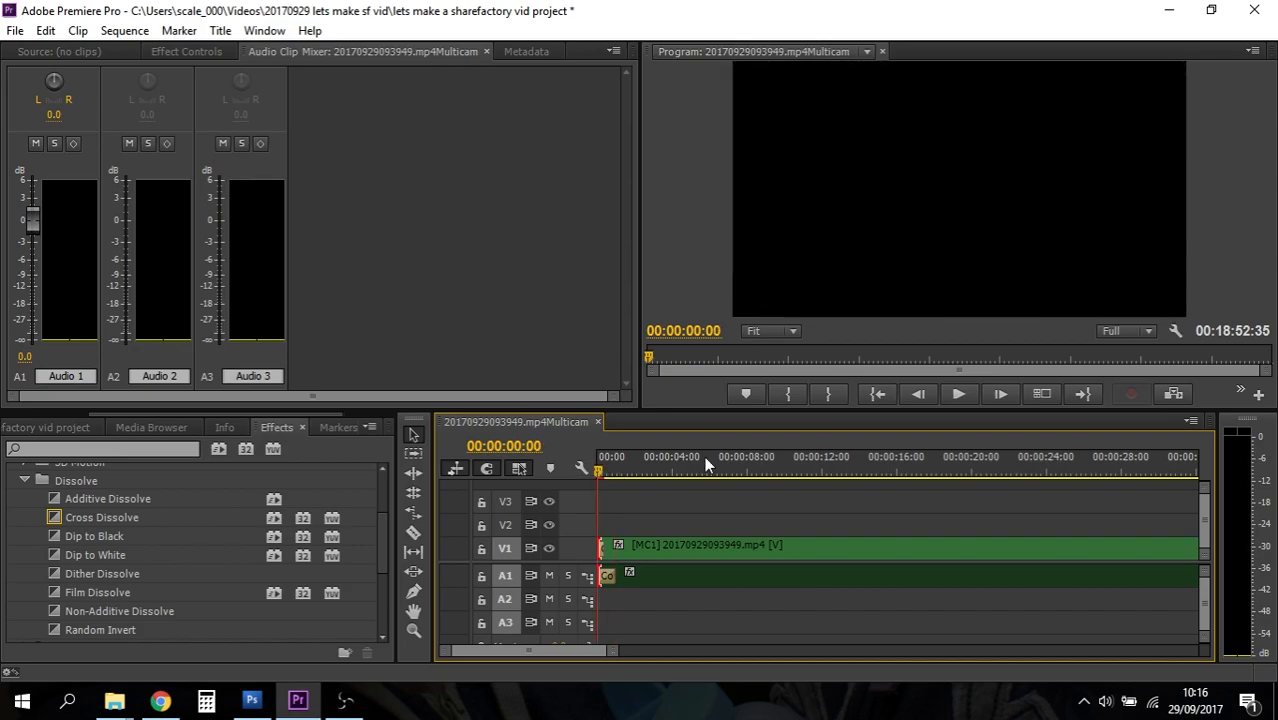
left_click(960, 395)
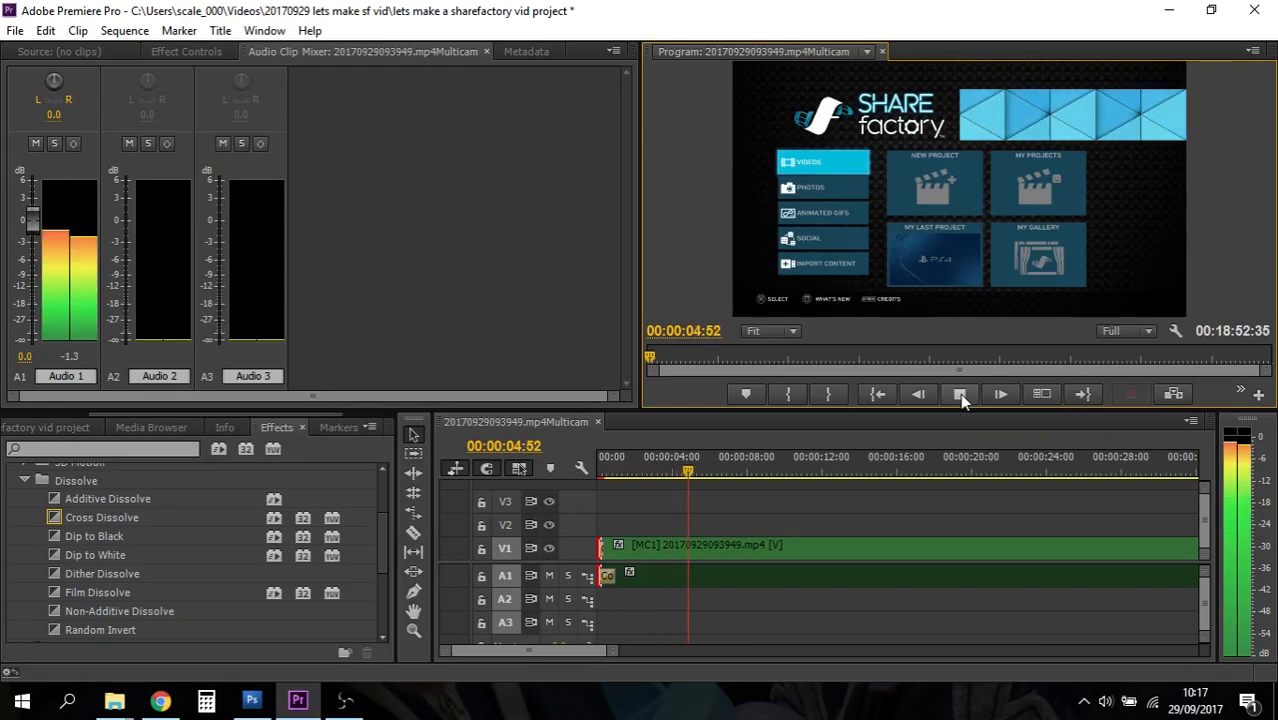
left_click(959, 393)
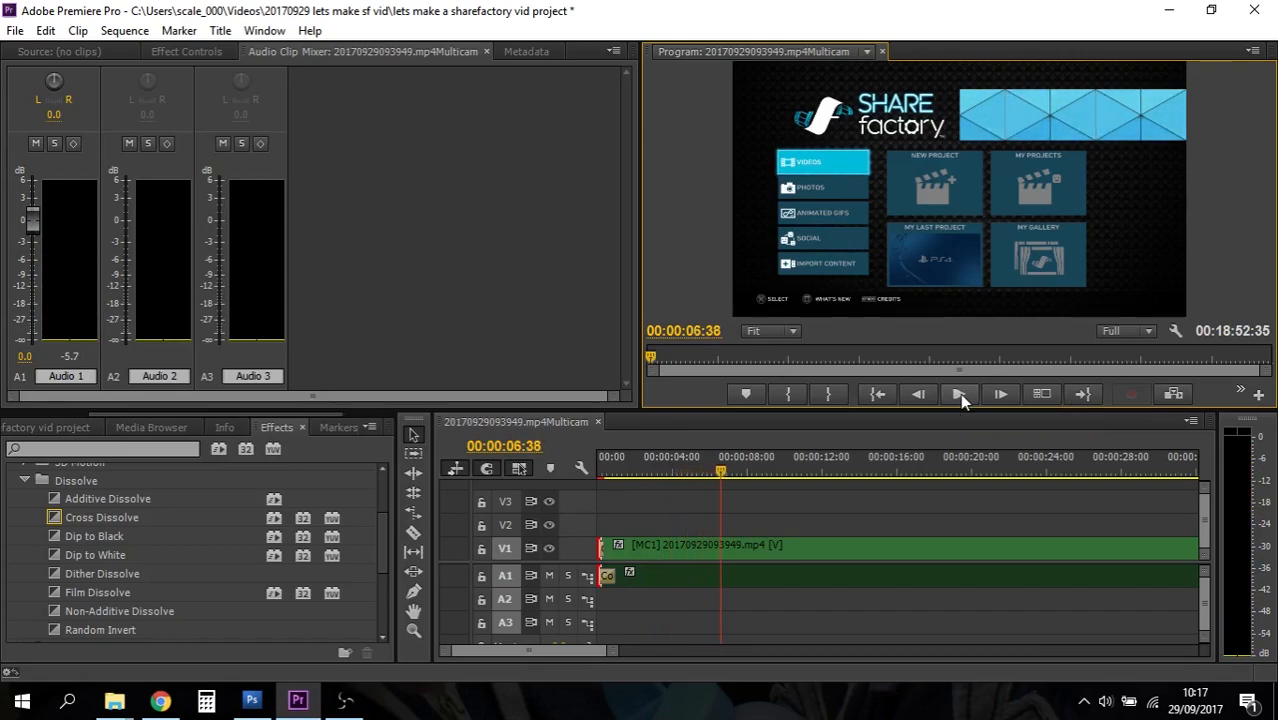
Zoom the timeline out to reach the end of the multicam clip and listen from 00:17:46:32
left_click_drag(573, 652, 591, 651)
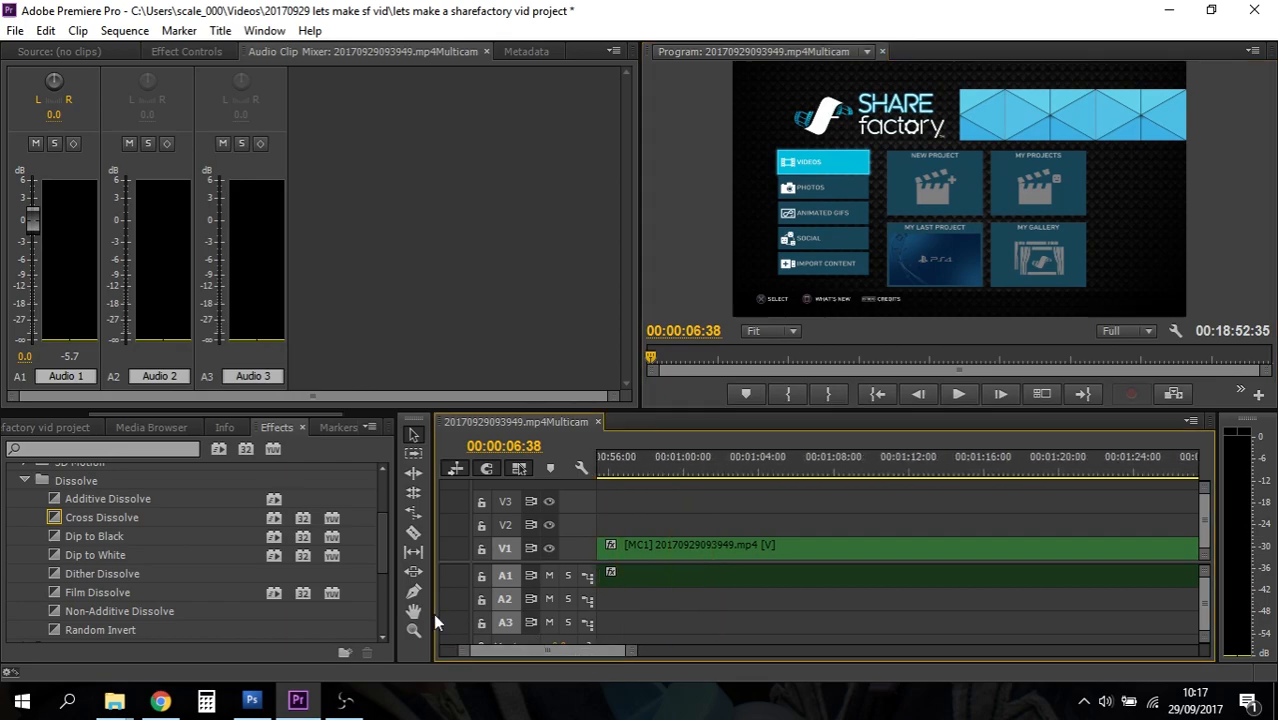
left_click(414, 631)
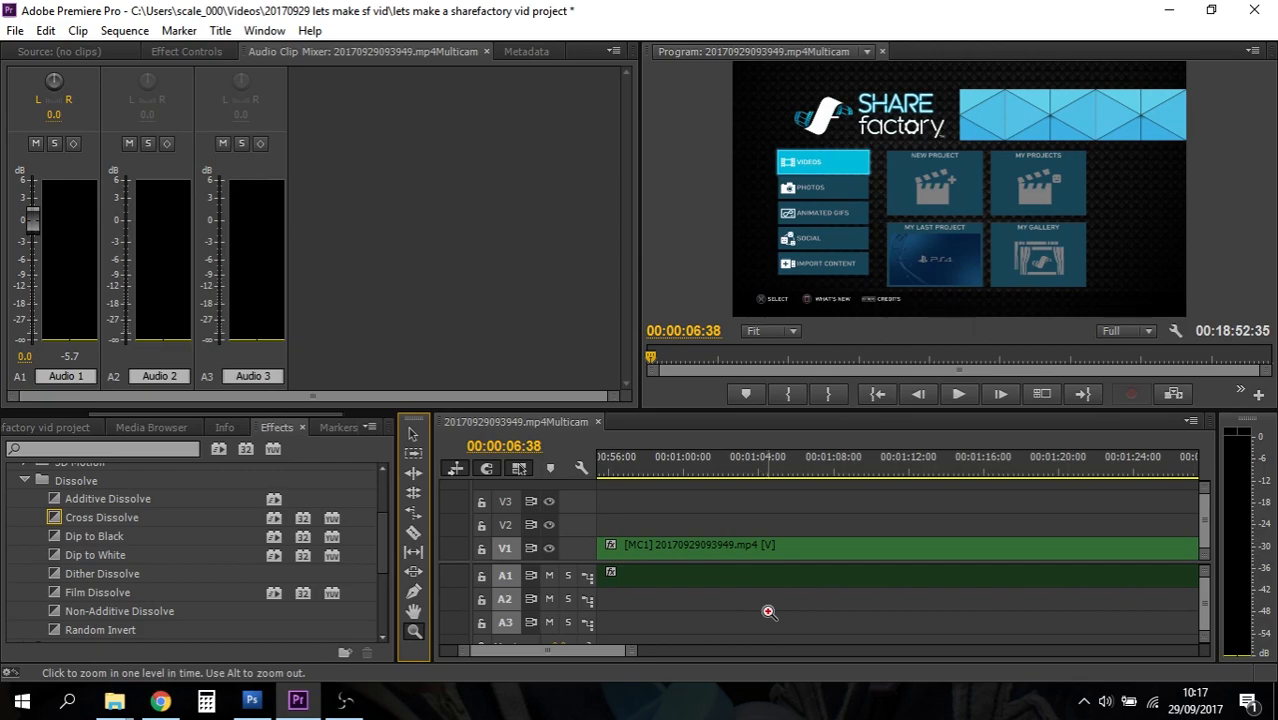
key("alt")
left_click(768, 612, "alt")
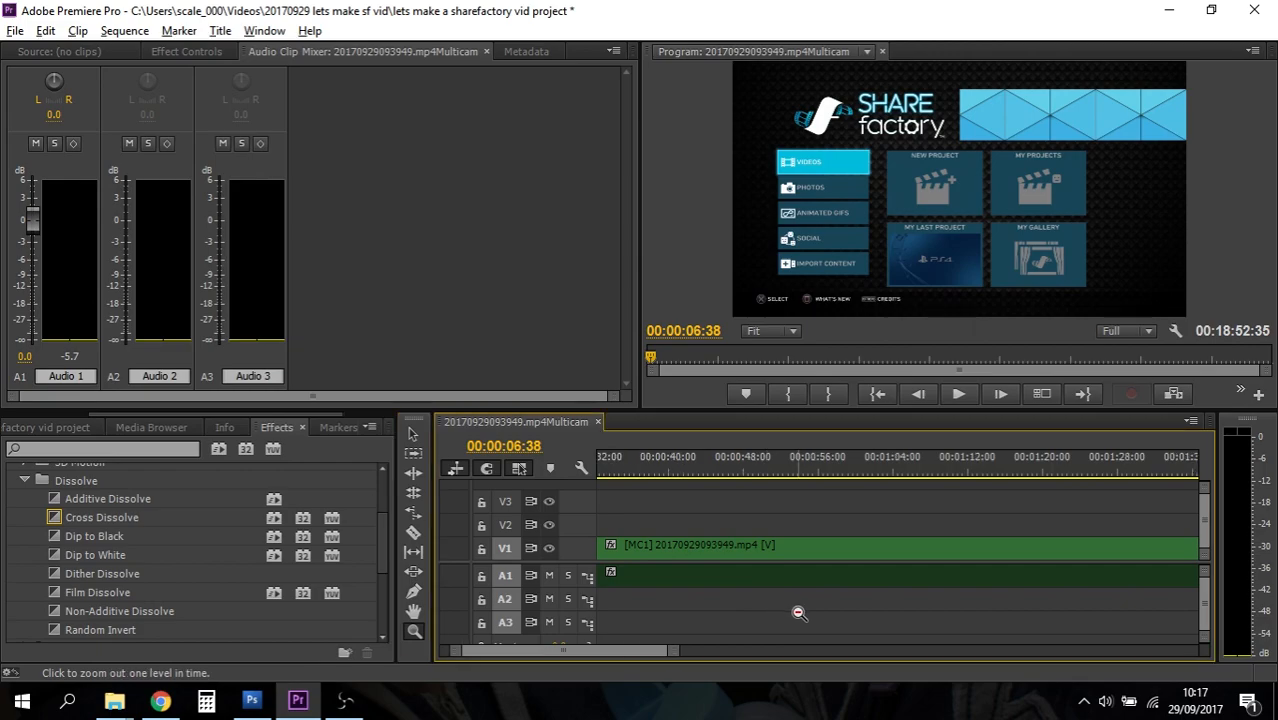
left_click(799, 614, "alt")
left_click_drag(701, 650, 992, 648)
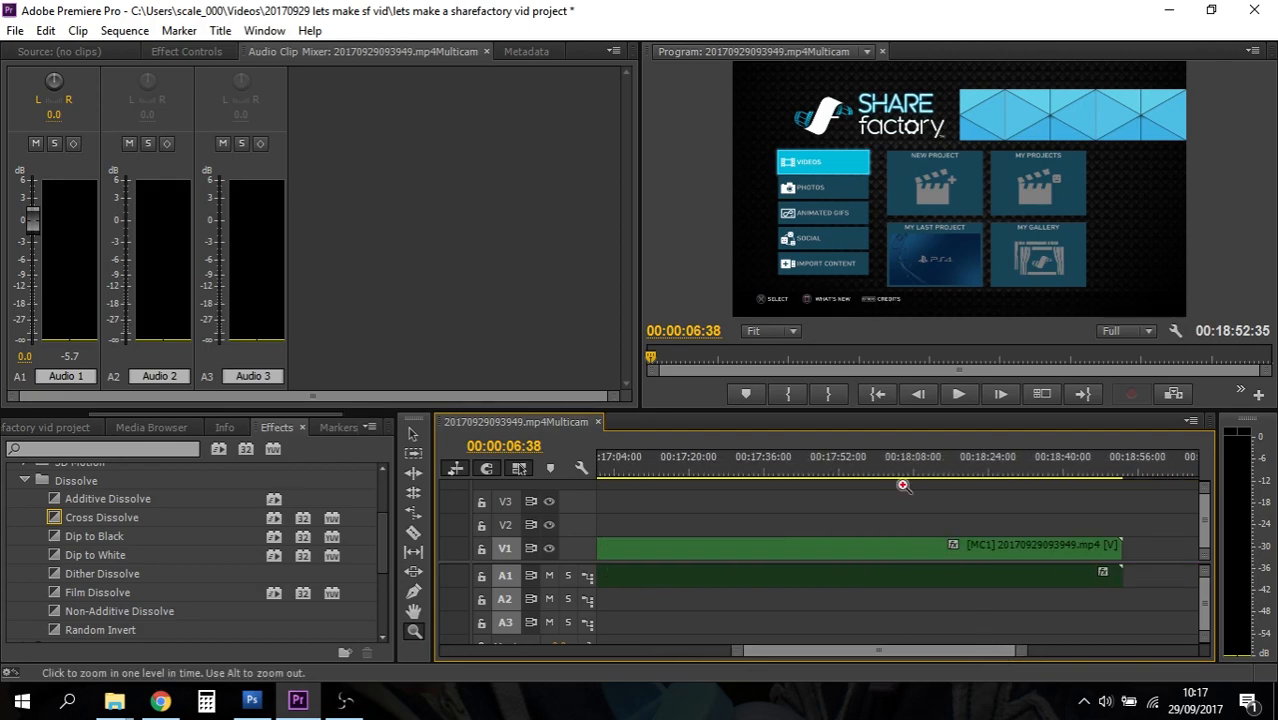
left_click(812, 459)
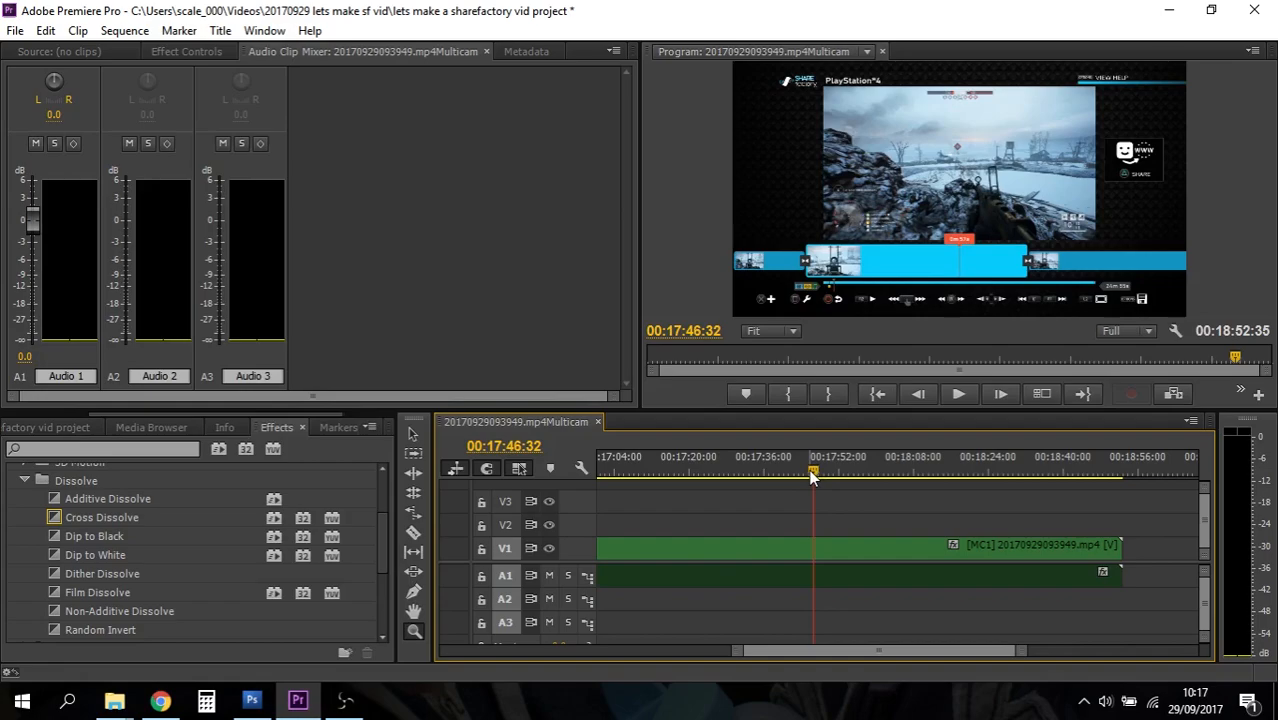
left_click(958, 396)
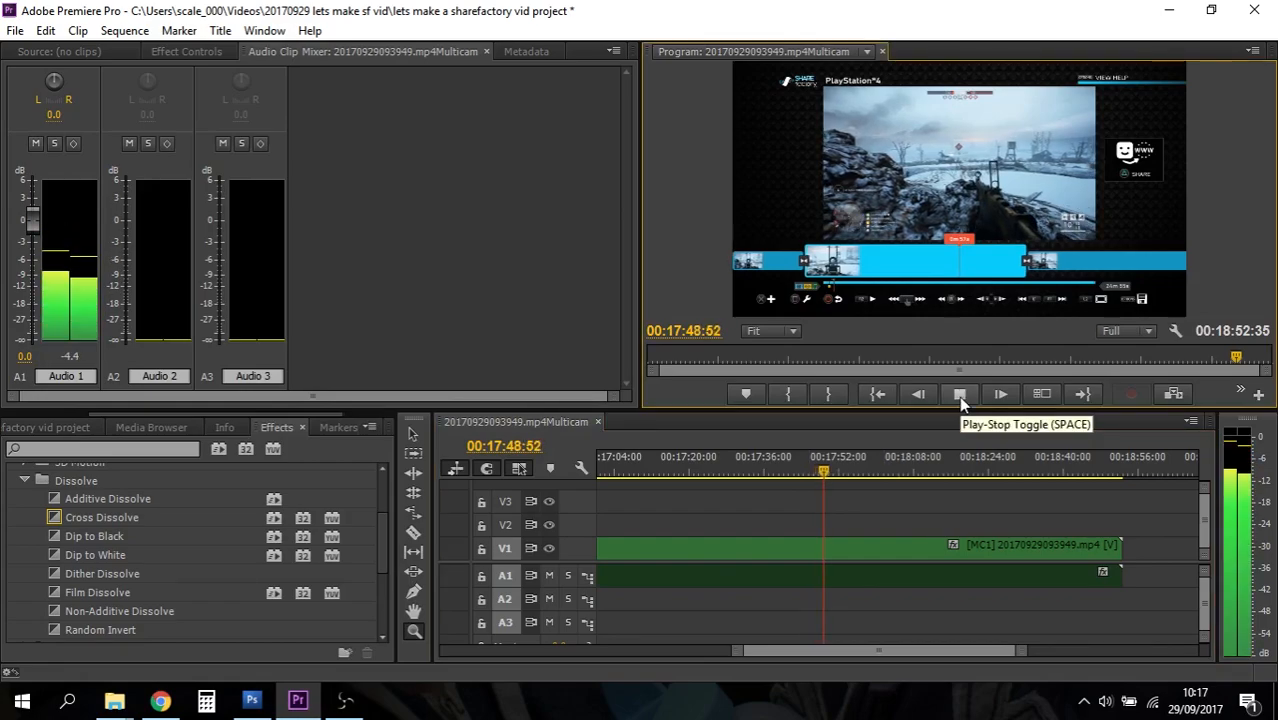
Locate the ending point by ear from 00:18:07:31 onward, stopping playback at 00:18:48:14
left_click(913, 471)
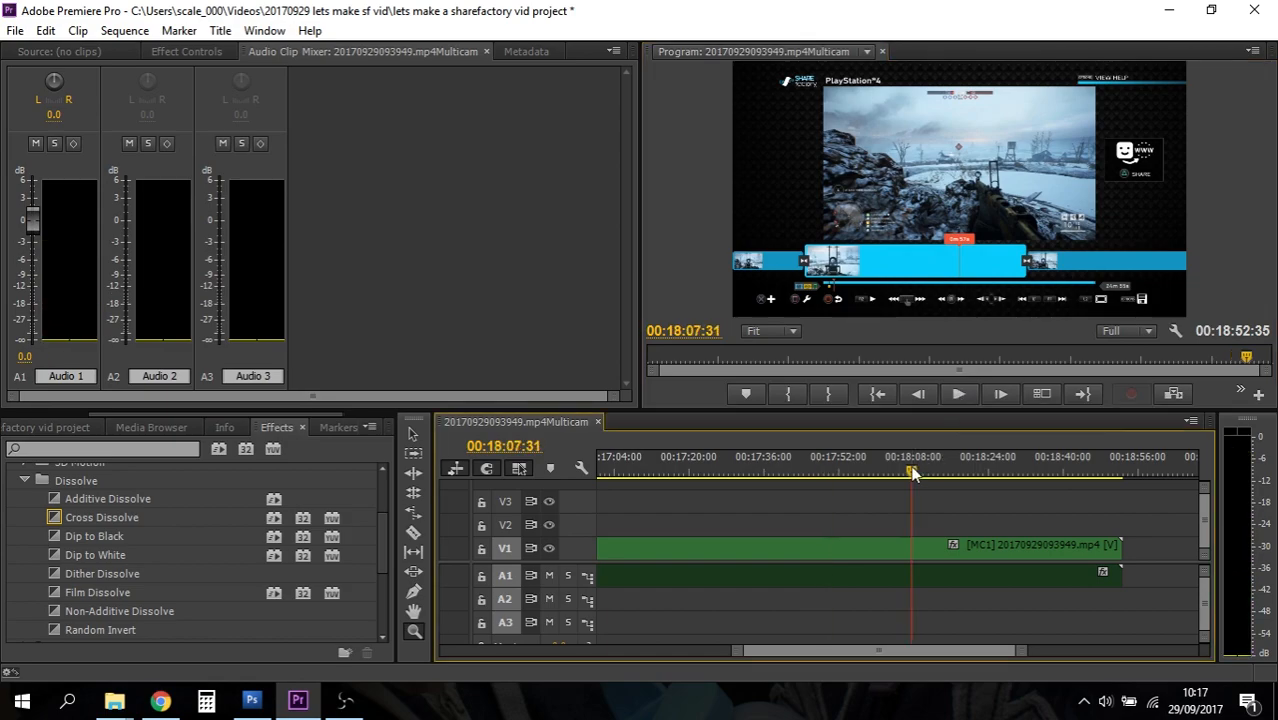
left_click(957, 395)
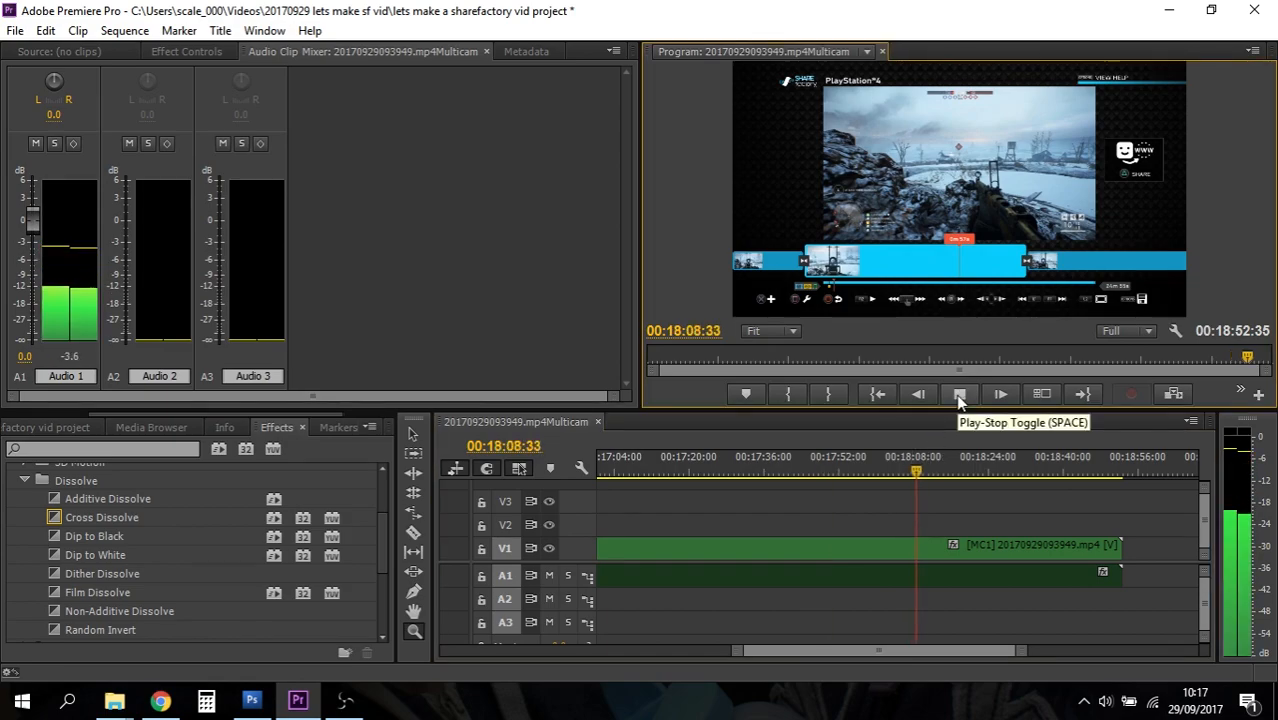
left_click(959, 395)
left_click(996, 471)
left_click(957, 395)
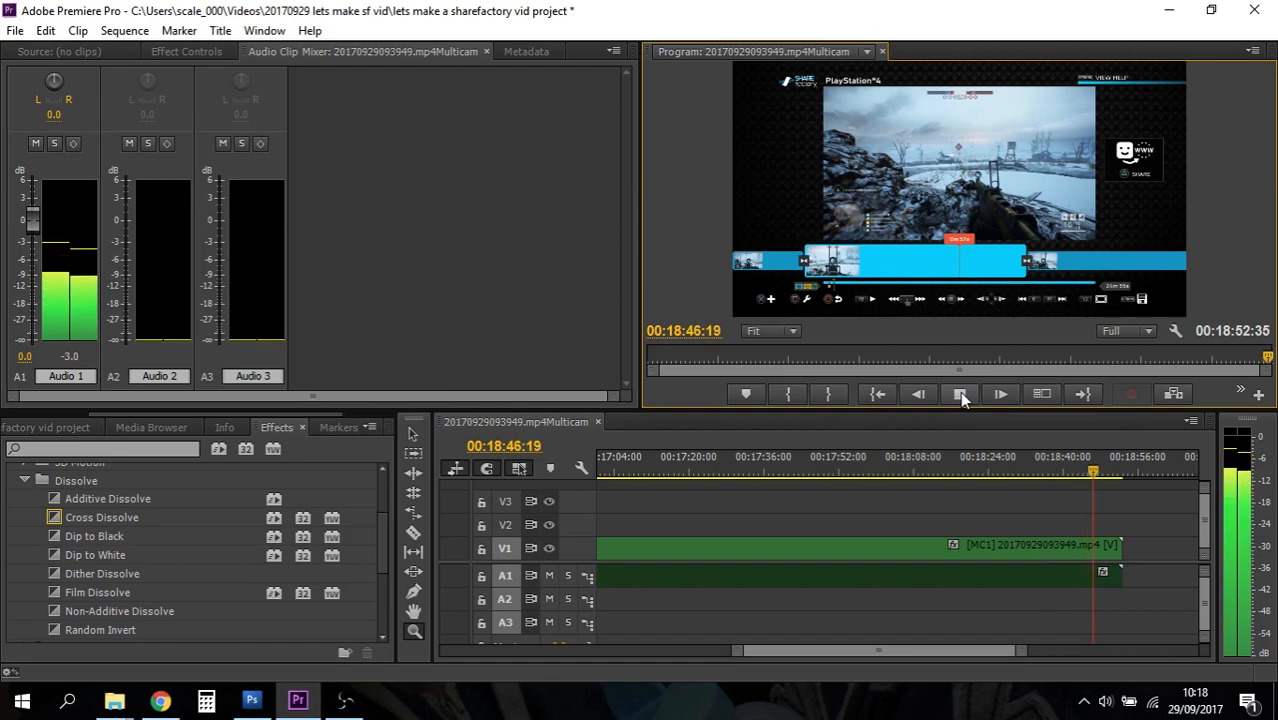
left_click(959, 393)
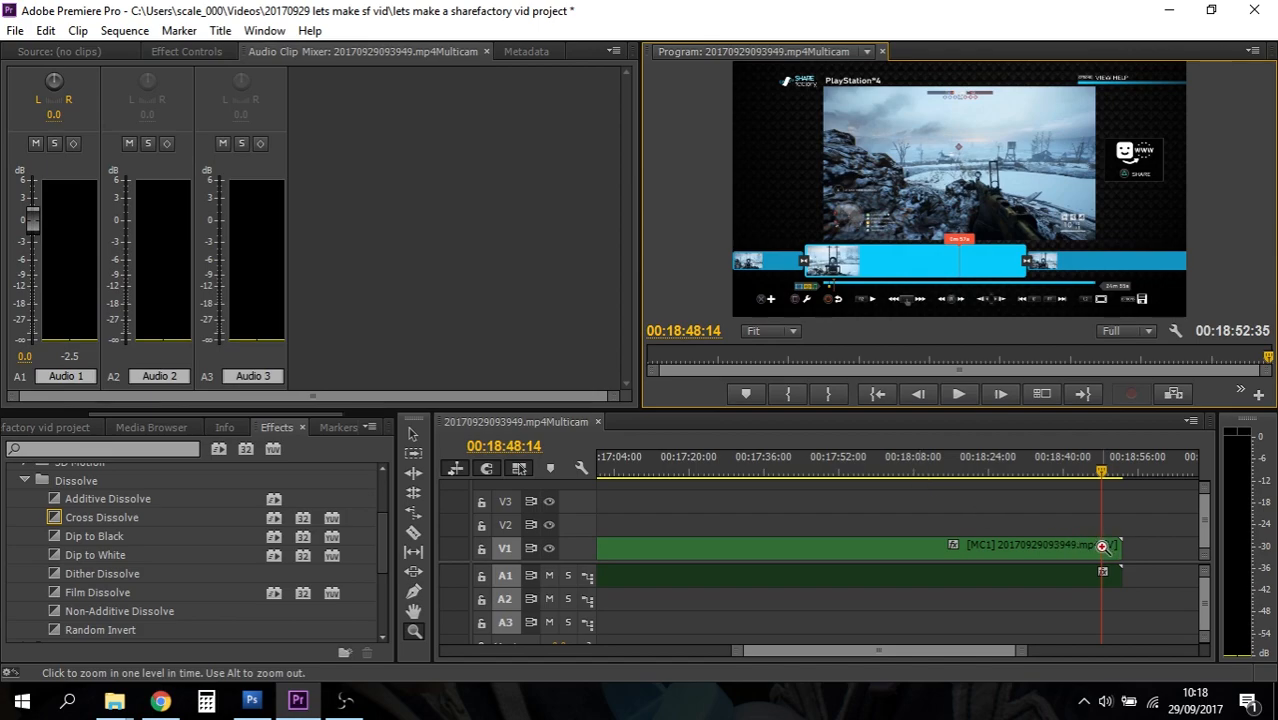
Cut off the multicam clip's ending after 00:18:48:14 with the Razor tool and save the project
key("c")
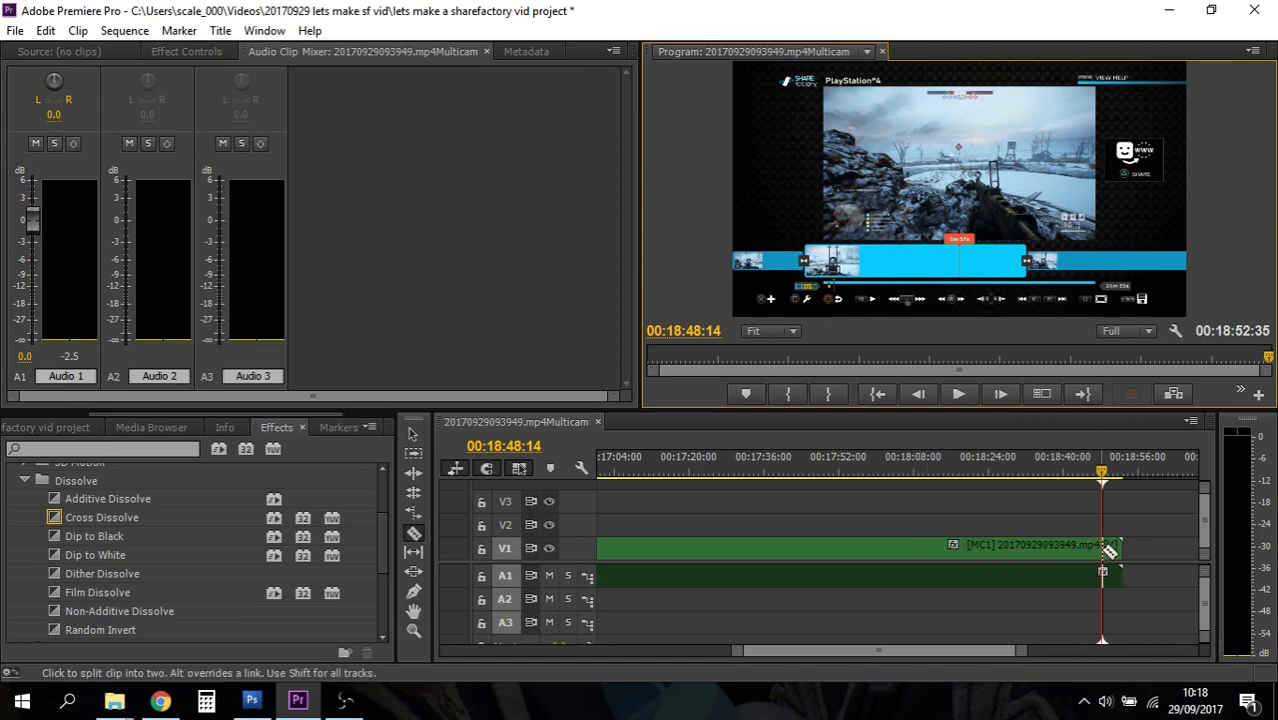
left_click(1104, 550)
key("v")
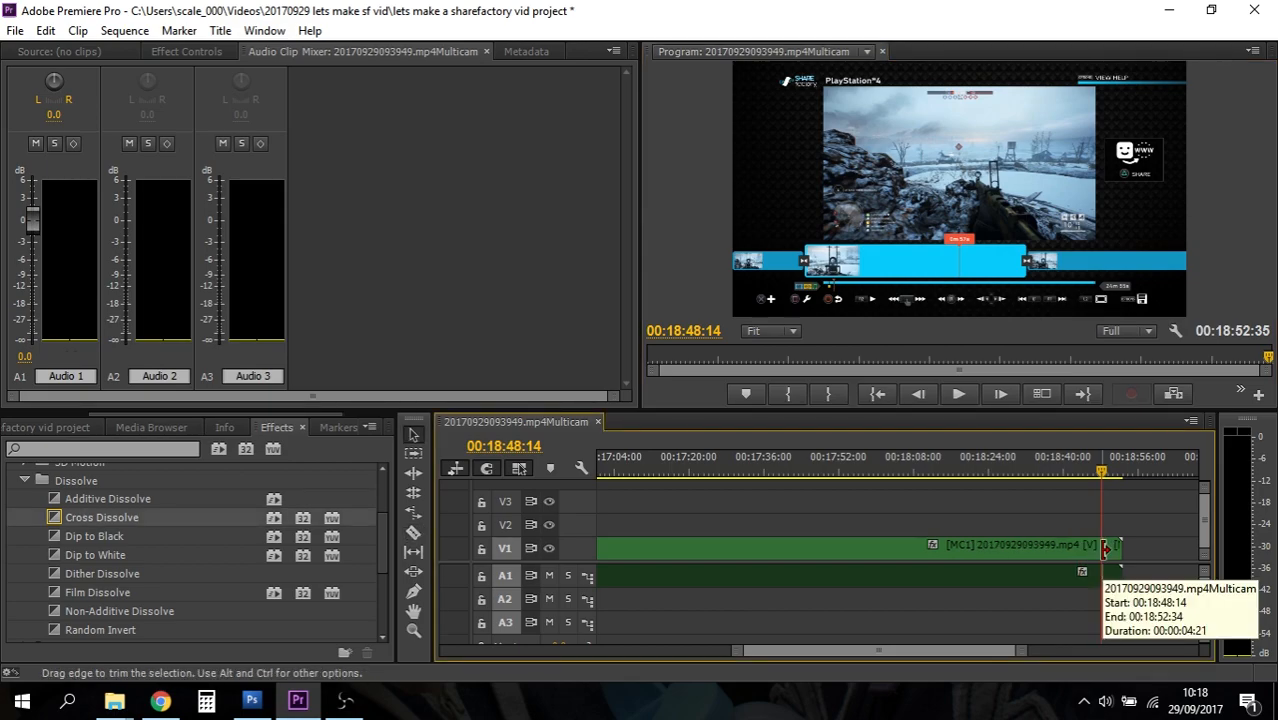
left_click(1116, 550)
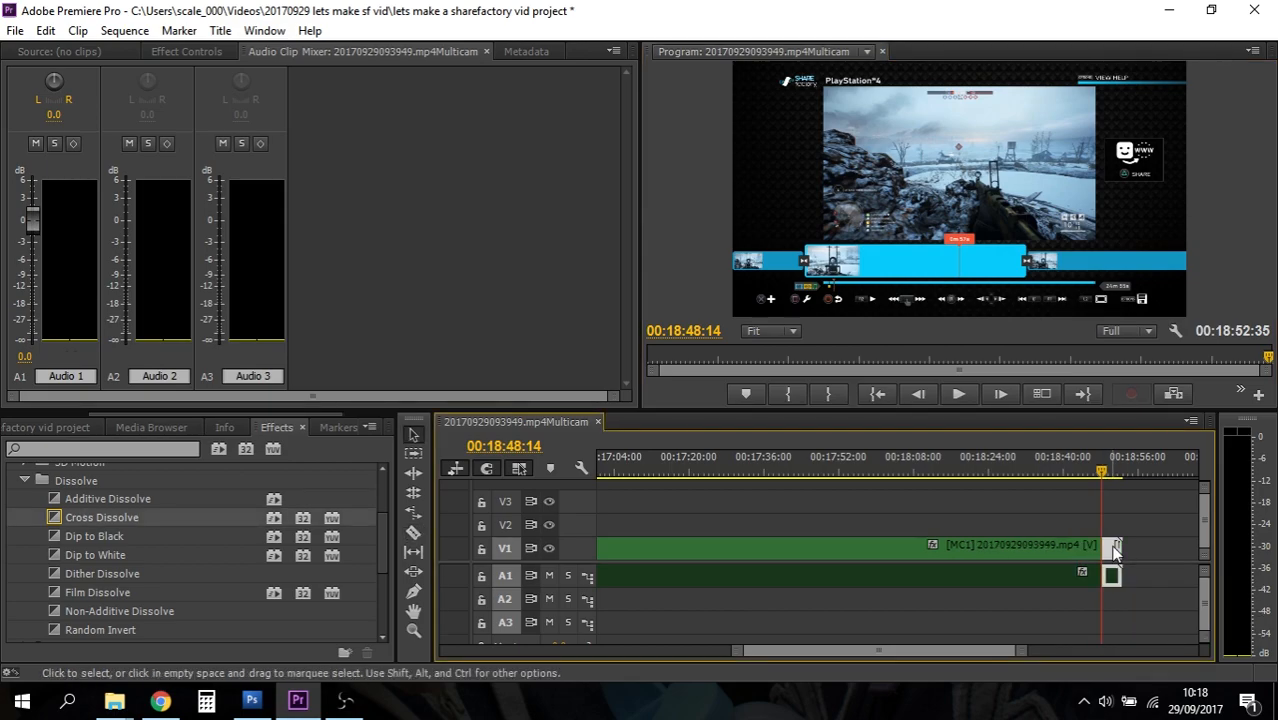
key("Delete")
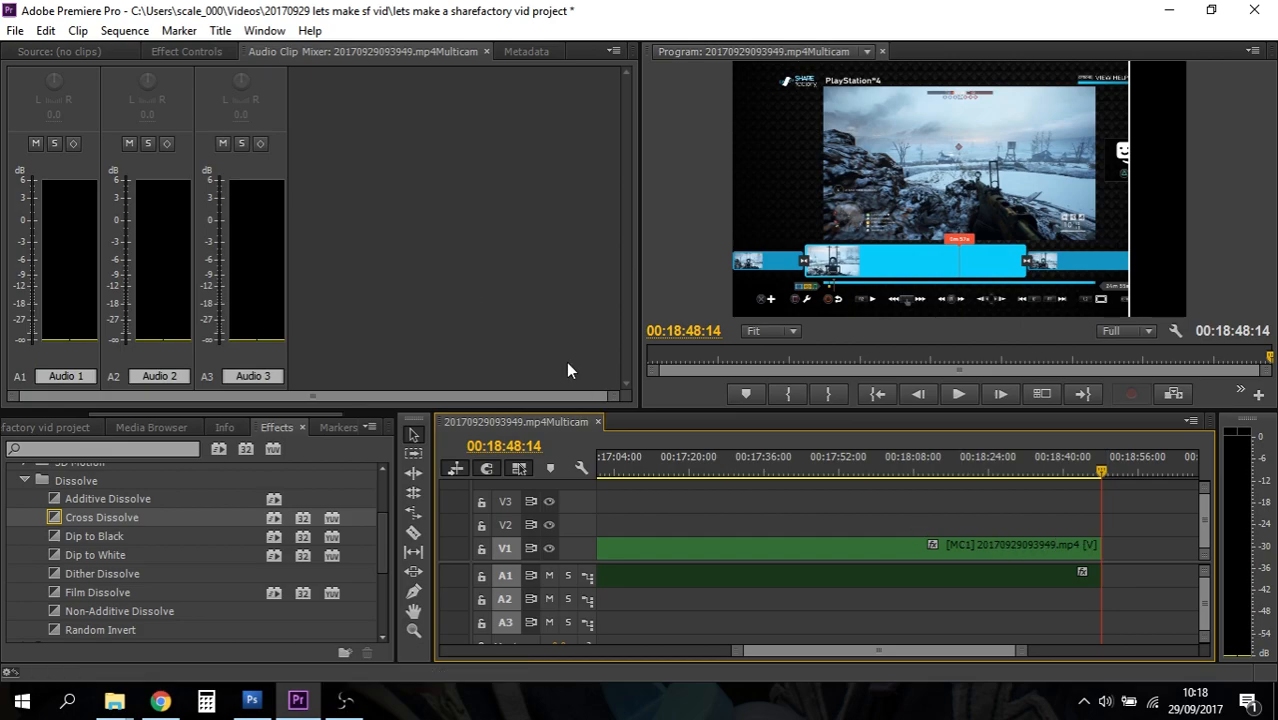
left_click(15, 30)
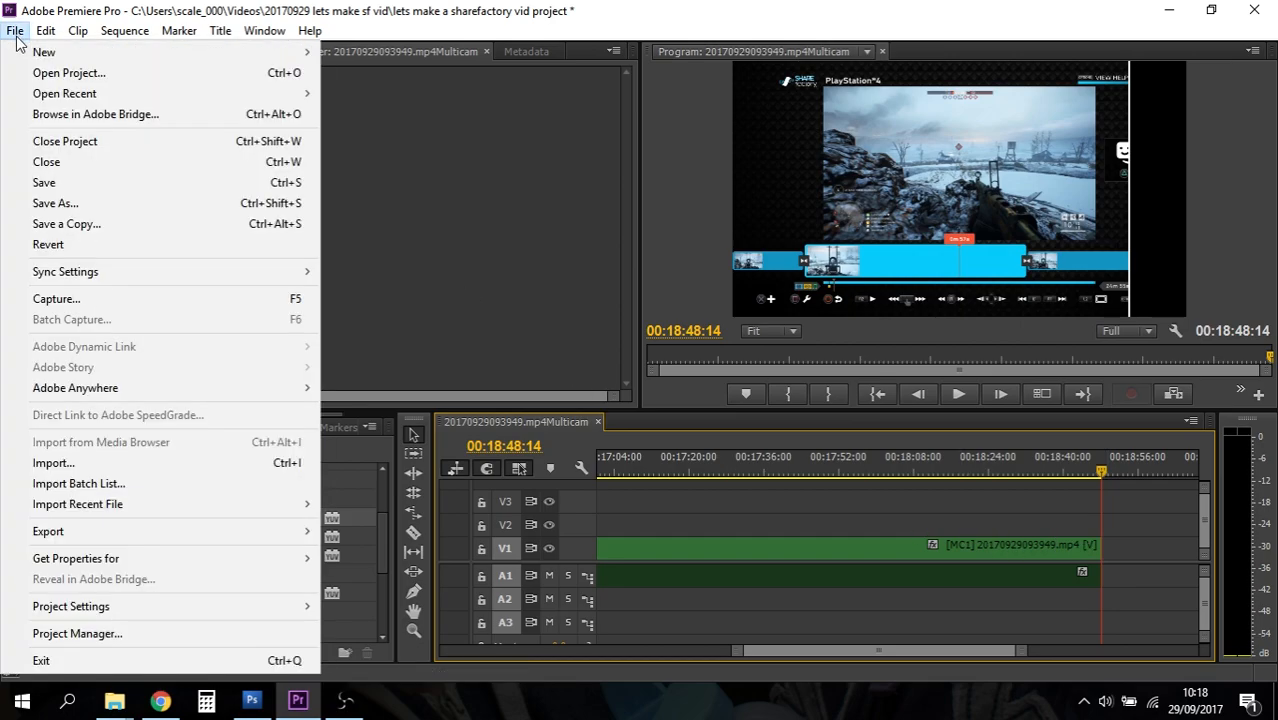
left_click(48, 182)
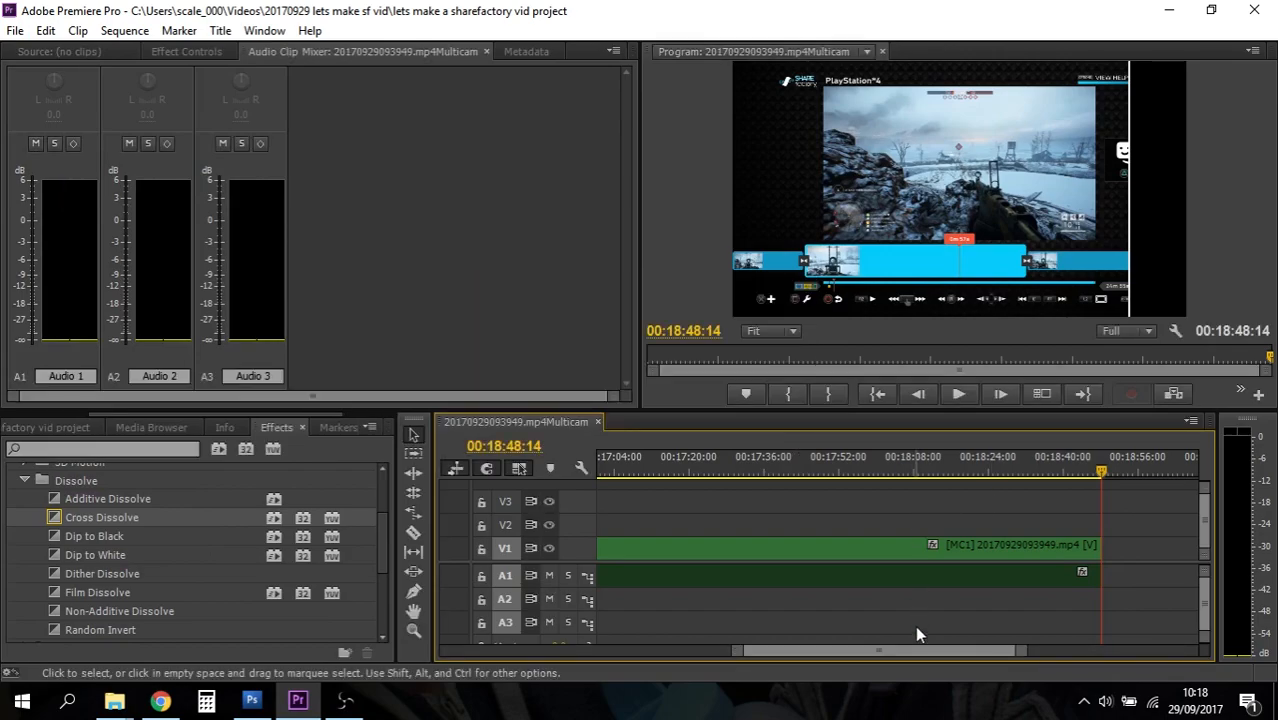
Apply the default transitions to the closing edit point of the multicam video and audio
mouse_move(914, 648)
left_mouse_down()
mouse_move(689, 641)
mouse_move(924, 651)
left_mouse_up()
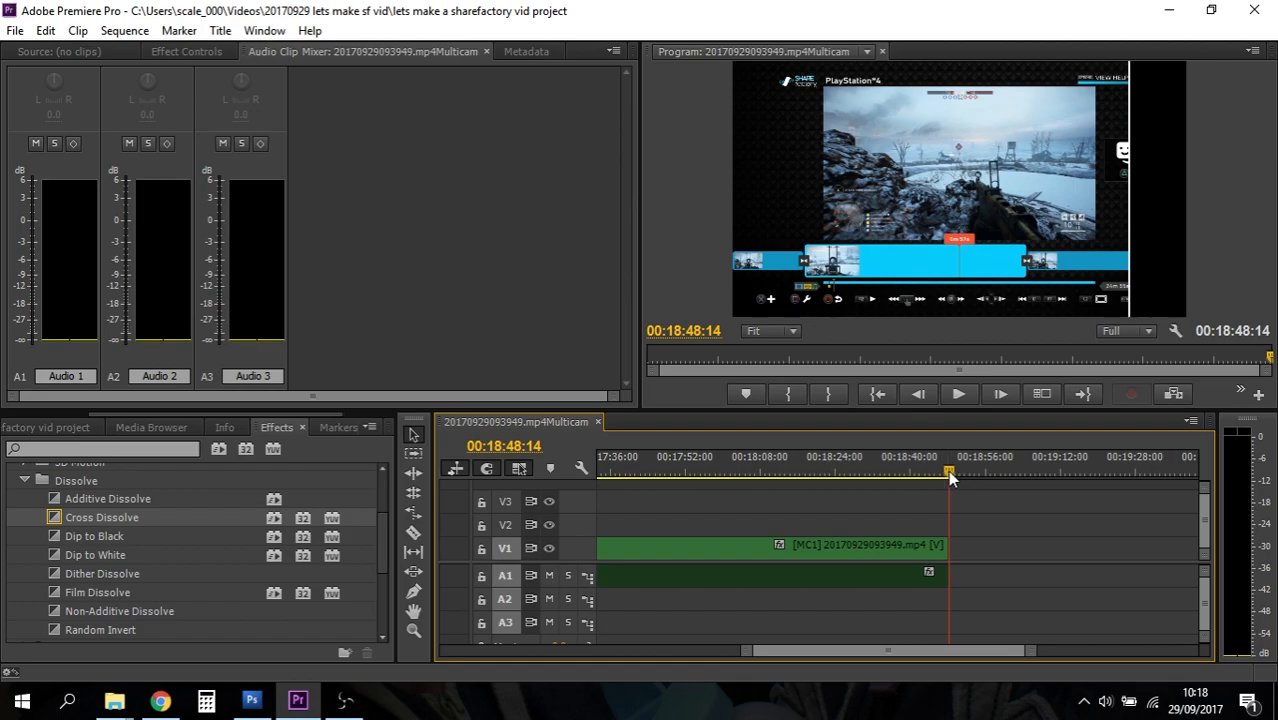
left_click_drag(948, 470, 922, 470)
double_click(945, 546)
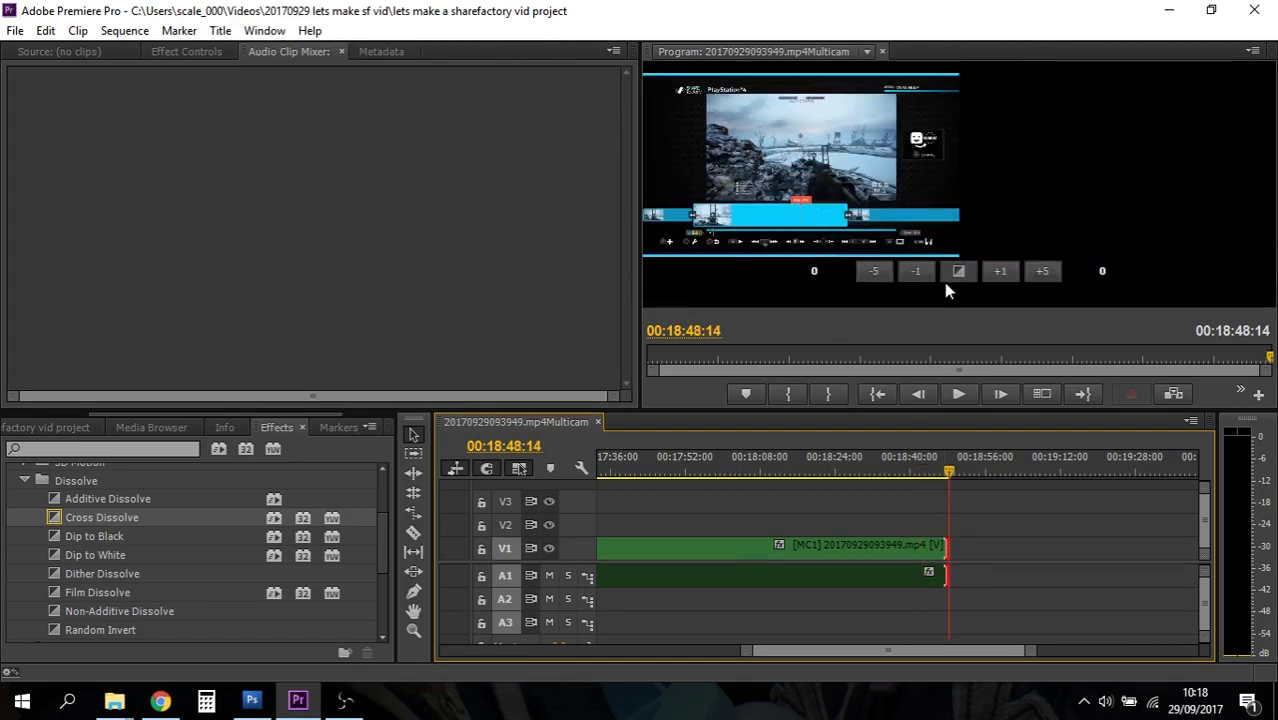
left_click(958, 394)
Play the last few seconds of the sequence from about 00:18:44 to check the closing transitions
left_click_drag(952, 468, 936, 477)
left_click(957, 395)
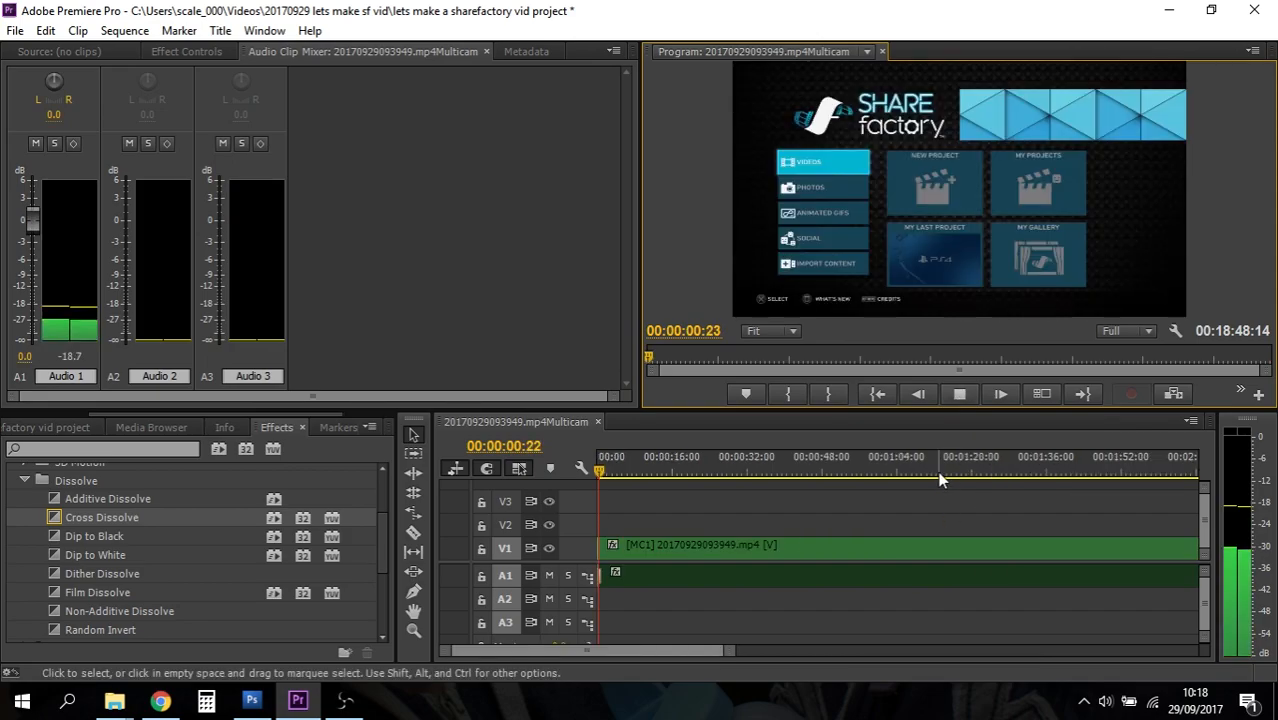
left_click(959, 394)
left_click_drag(709, 648, 927, 692)
scroll(892, 567, "down", 5)
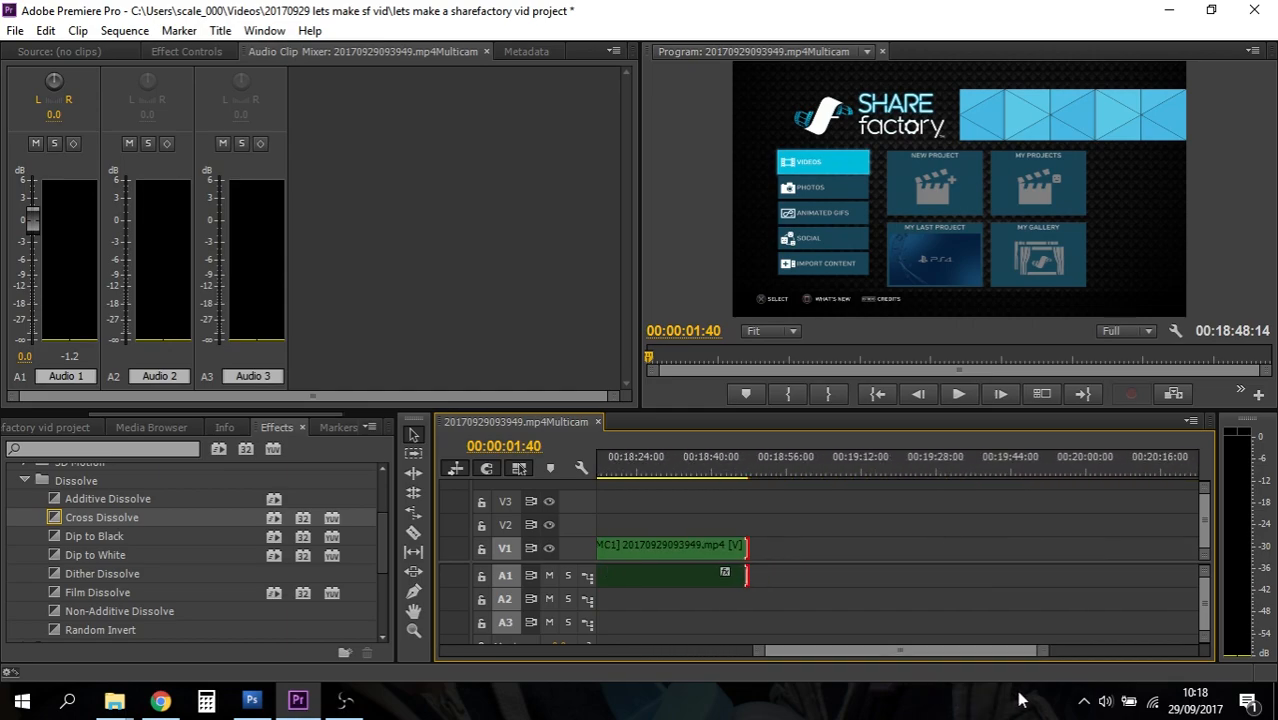
left_click(736, 470)
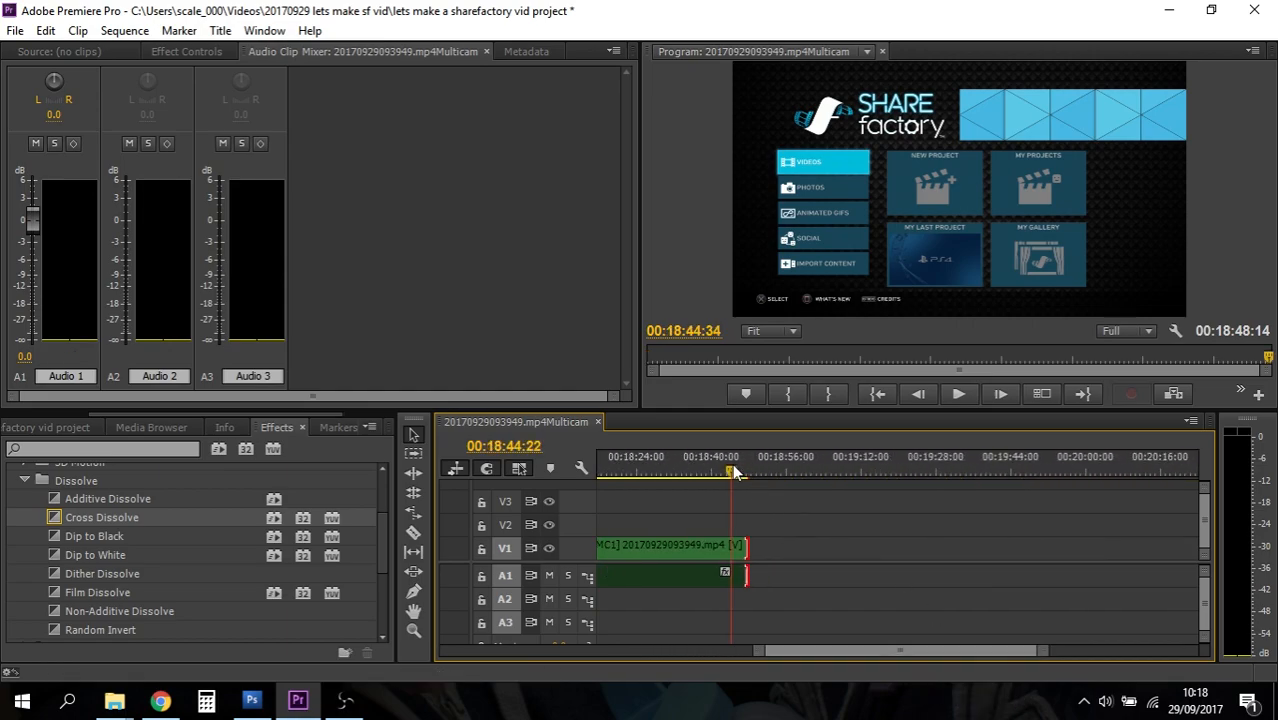
left_click(957, 395)
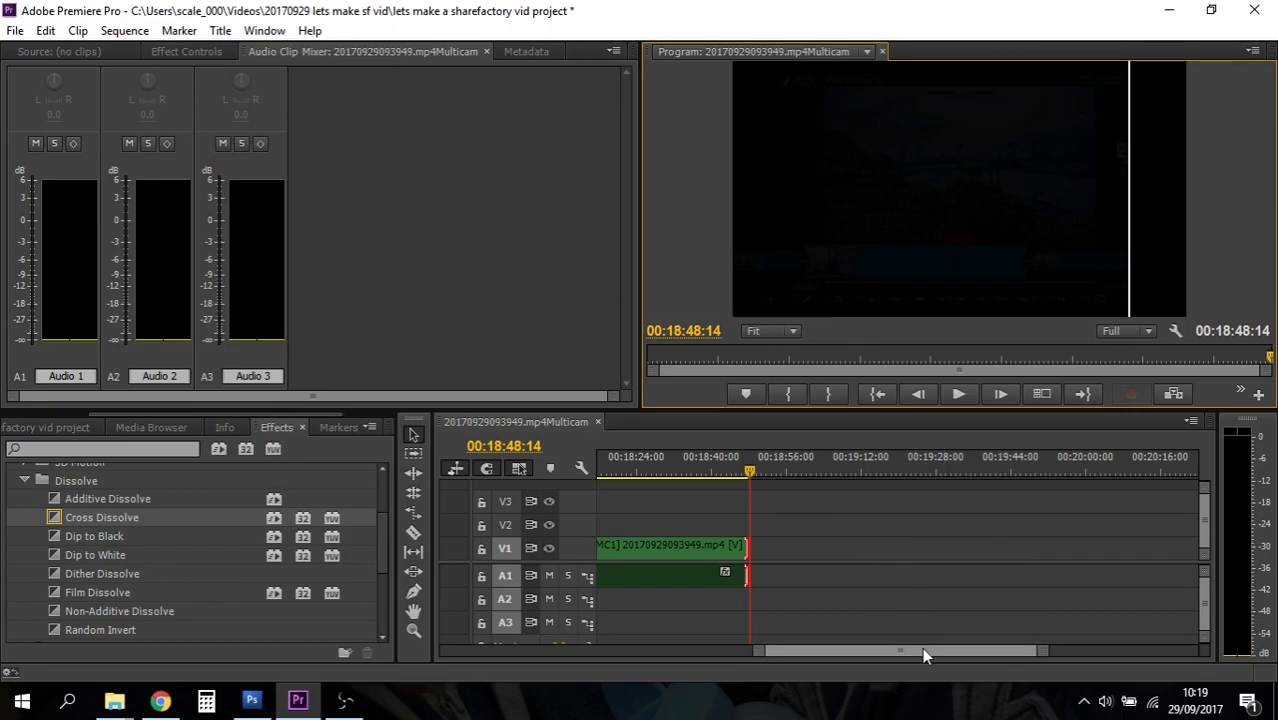
Scrub back over the ending to 00:18:44:22 and return the playhead to the start of the sequence
left_click(740, 469)
mouse_move(737, 472)
left_mouse_down()
mouse_move(748, 469)
mouse_move(729, 472)
left_mouse_up()
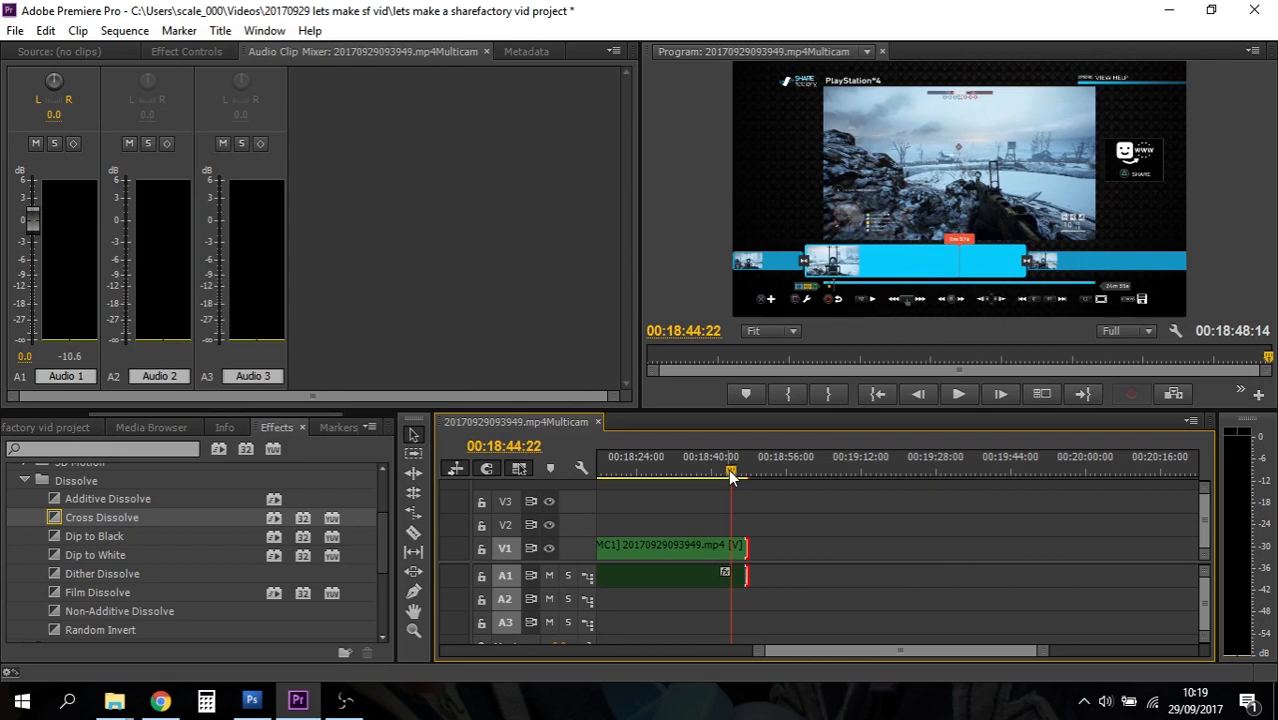
left_click_drag(811, 652, 475, 645)
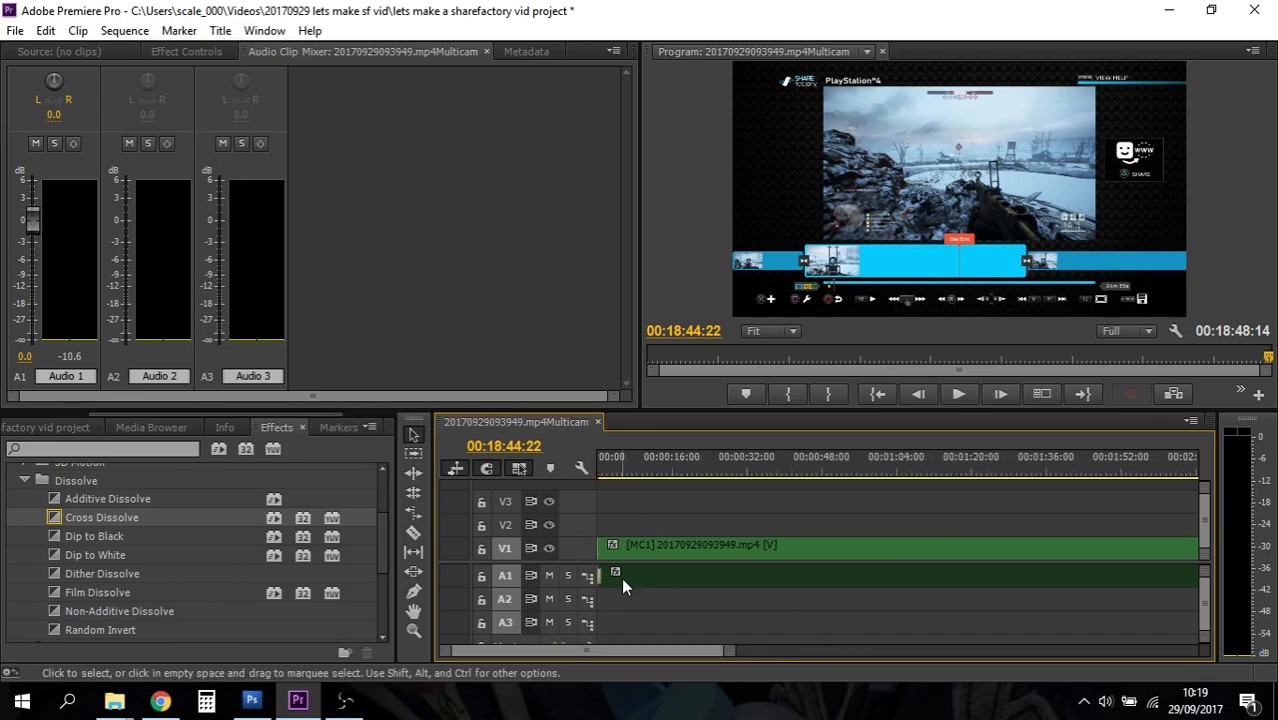
left_click_drag(682, 355, 617, 355)
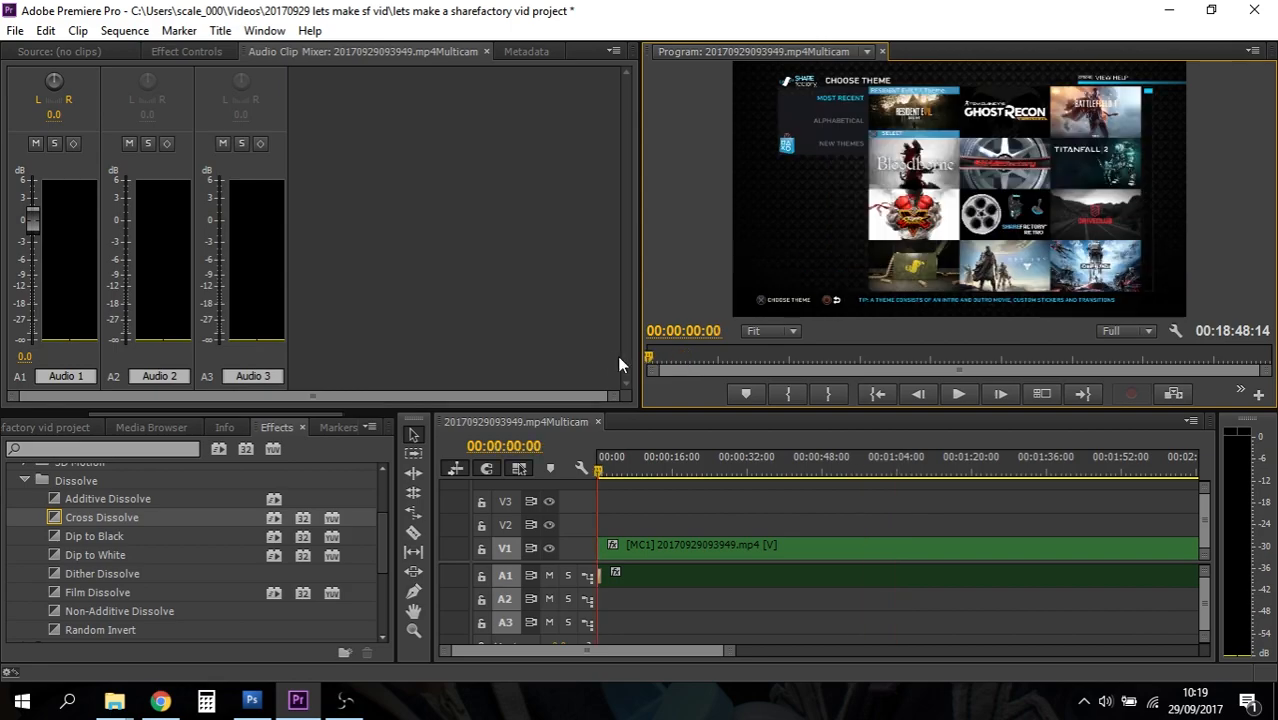
Play the first second of the sequence to check the opening transition
left_click(957, 393)
left_click(957, 393)
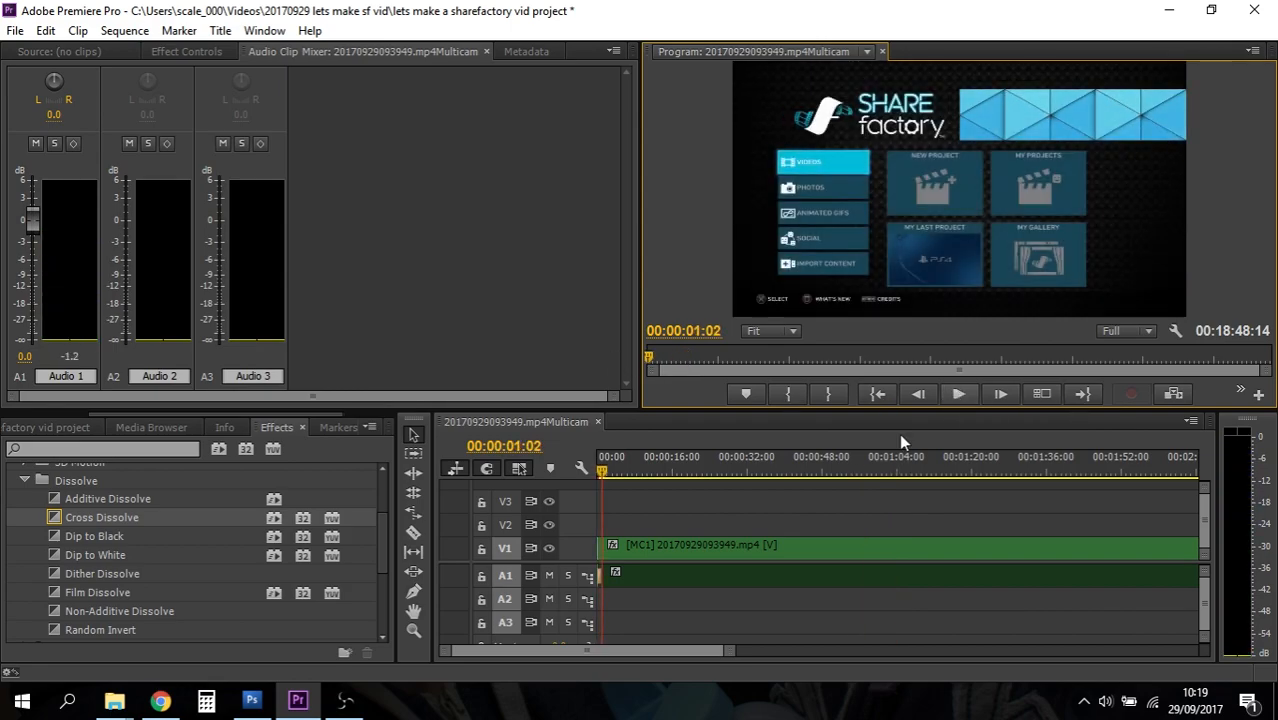
Cut the multicam clip with the Razor tool at about 00:01:54 and at 00:02:23:10
left_click(683, 654)
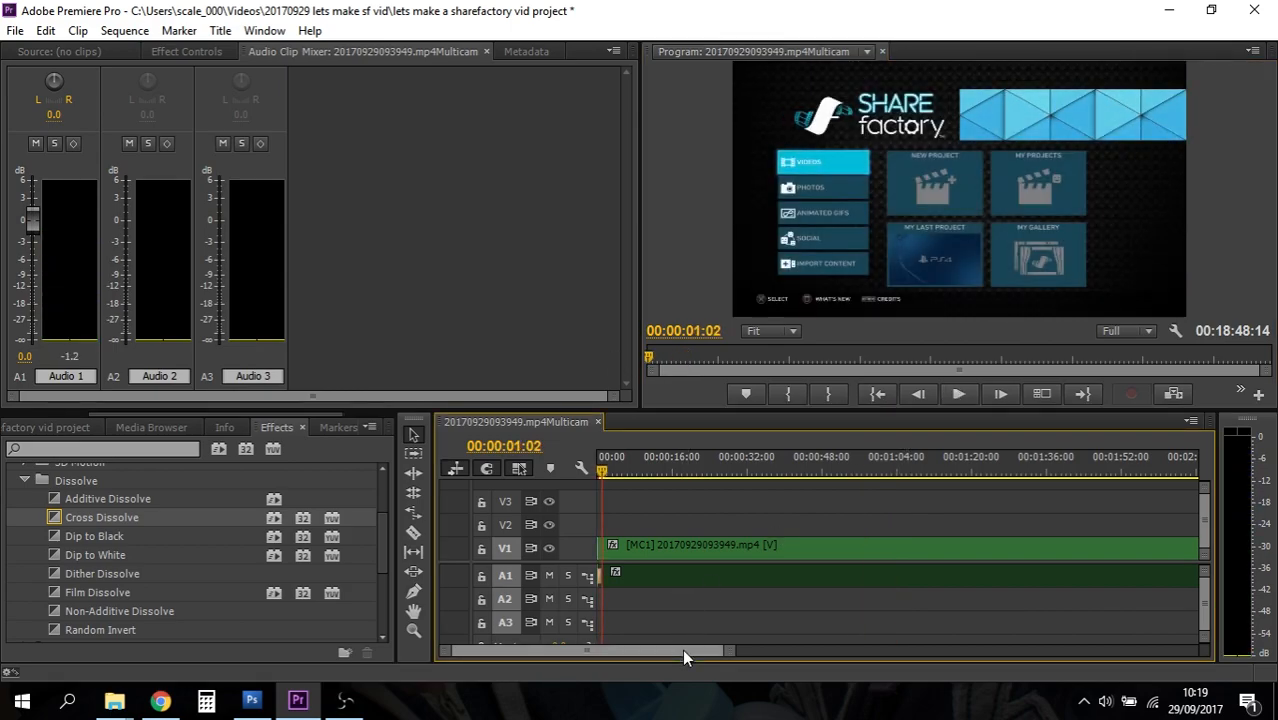
left_click_drag(682, 649, 708, 650)
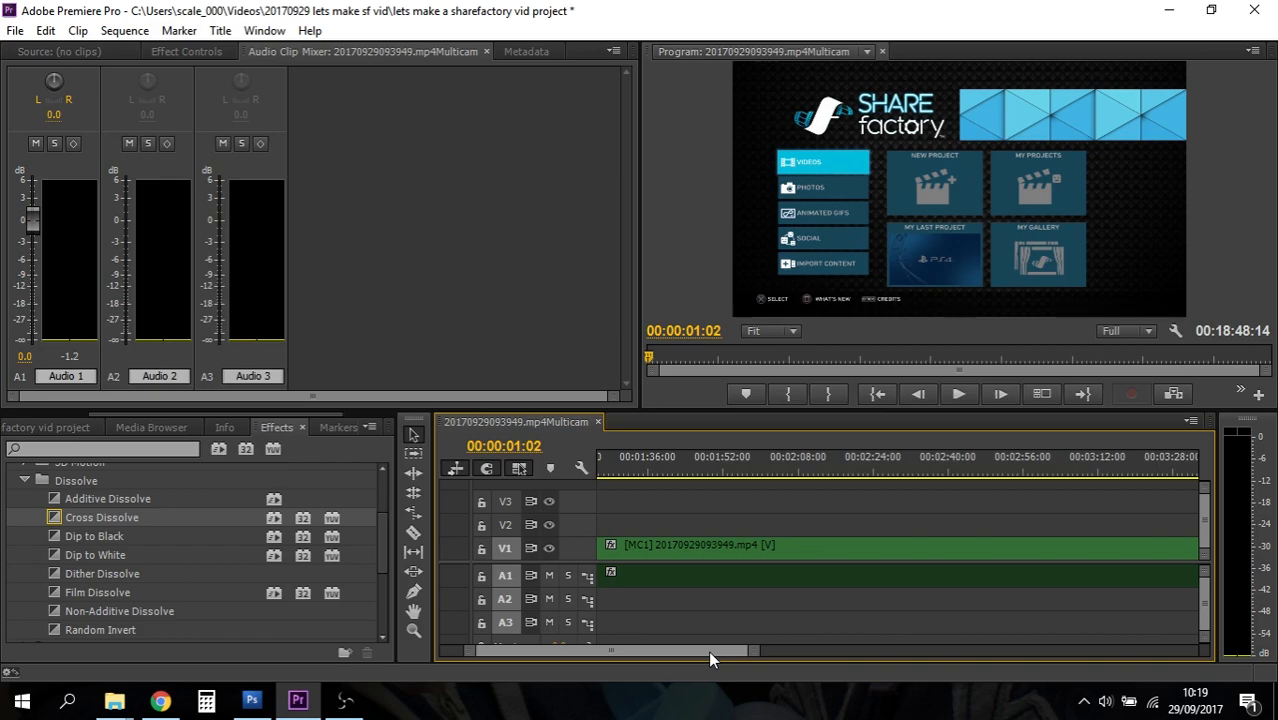
key("c")
left_click(733, 548)
left_click_drag(762, 470, 870, 474)
left_click(872, 545)
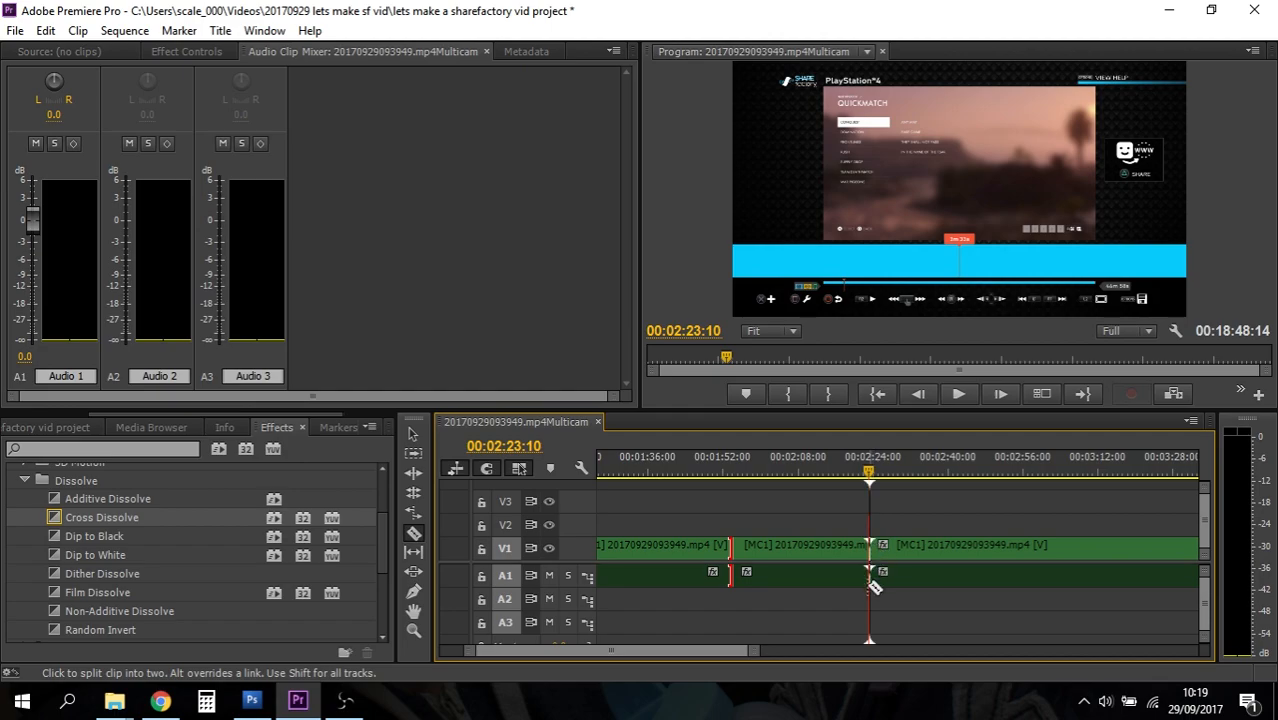
Ripple delete the multicam section between the two new cuts
key("v")
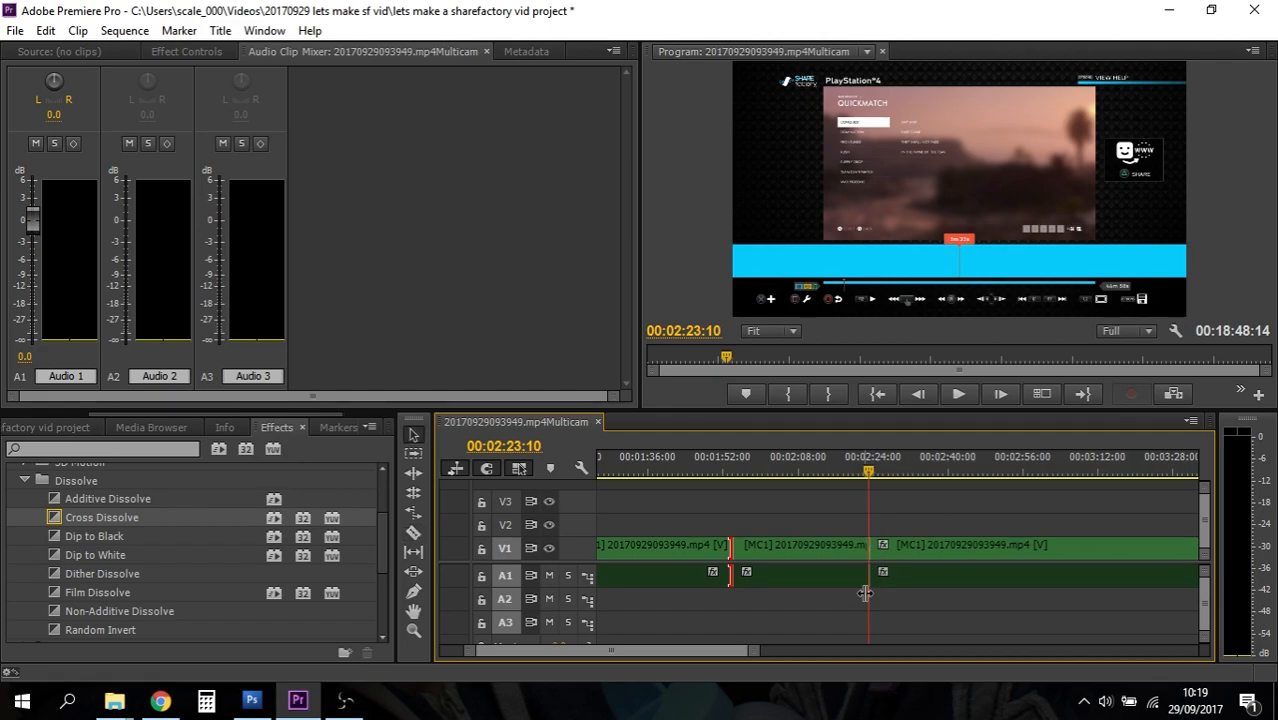
left_click(821, 547)
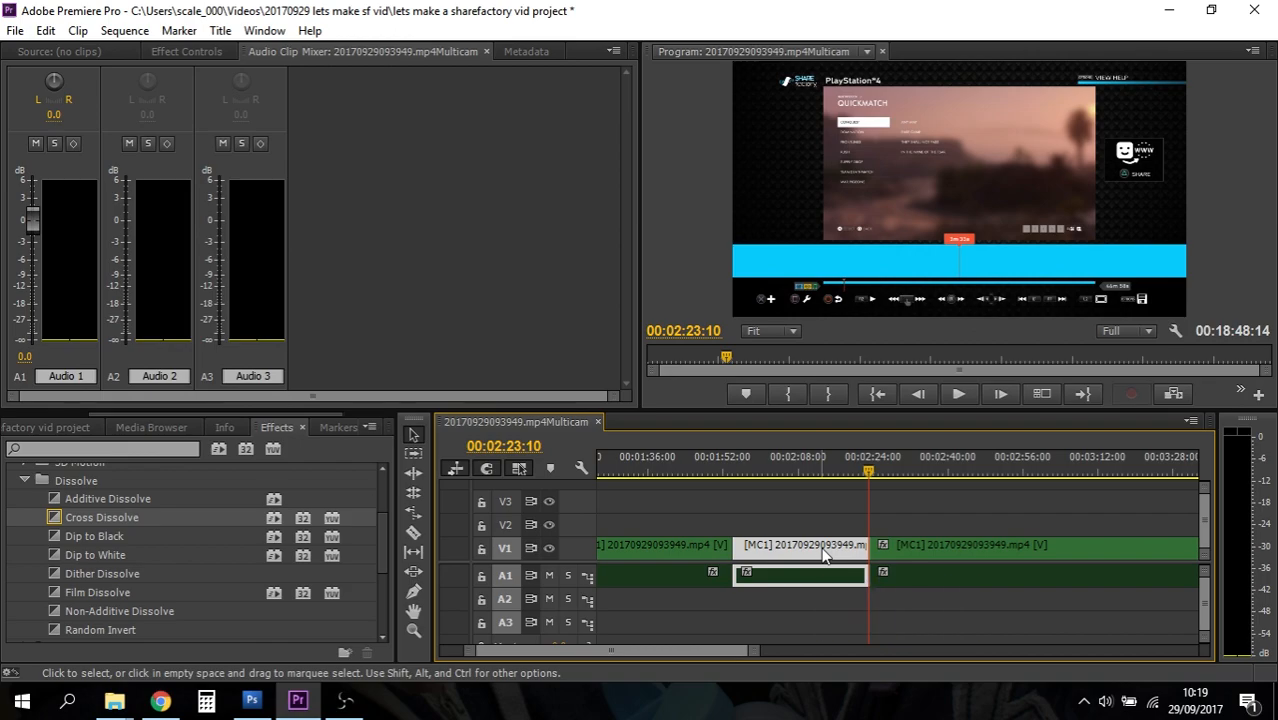
right_click(824, 557)
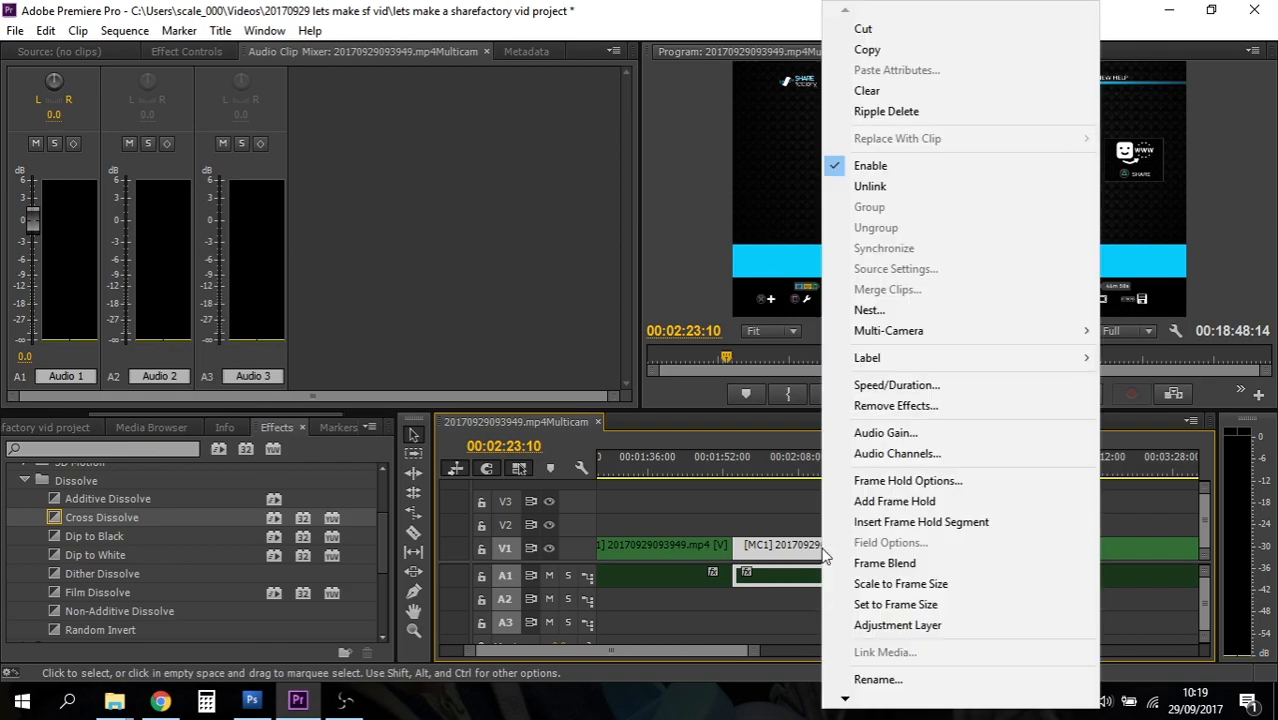
left_click(886, 113)
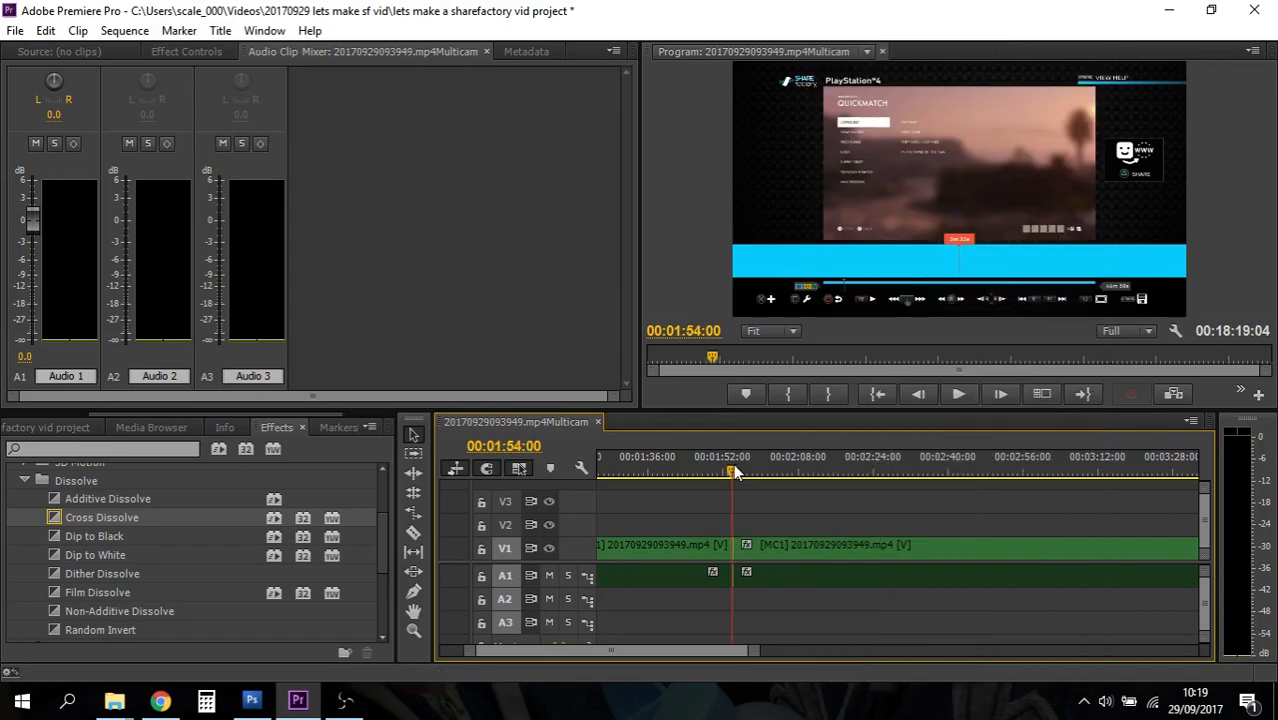
Apply the default transitions to the edit point at 00:01:54:00 and move the playhead to 00:01:54:48
double_click(737, 545)
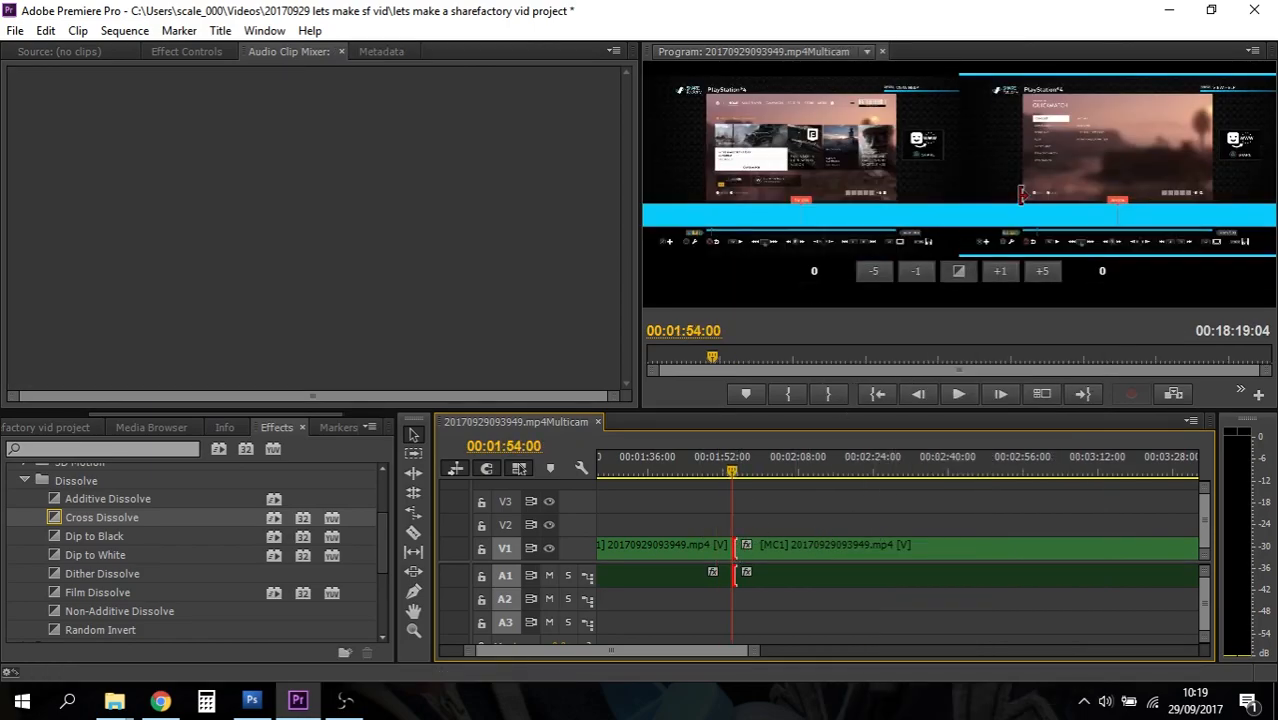
left_click(966, 271)
left_click(736, 462)
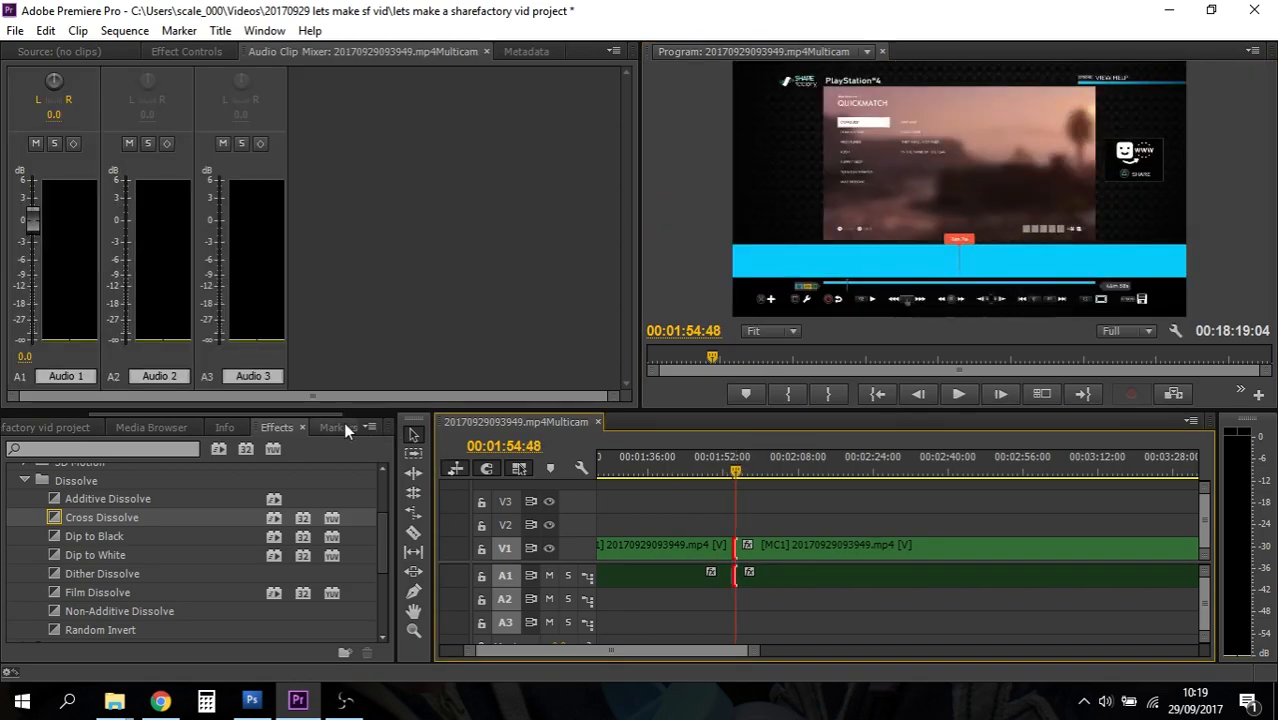
Show the edit history and undo the default transitions, the ripple delete and both Razor cuts
left_click_drag(322, 414, 371, 424)
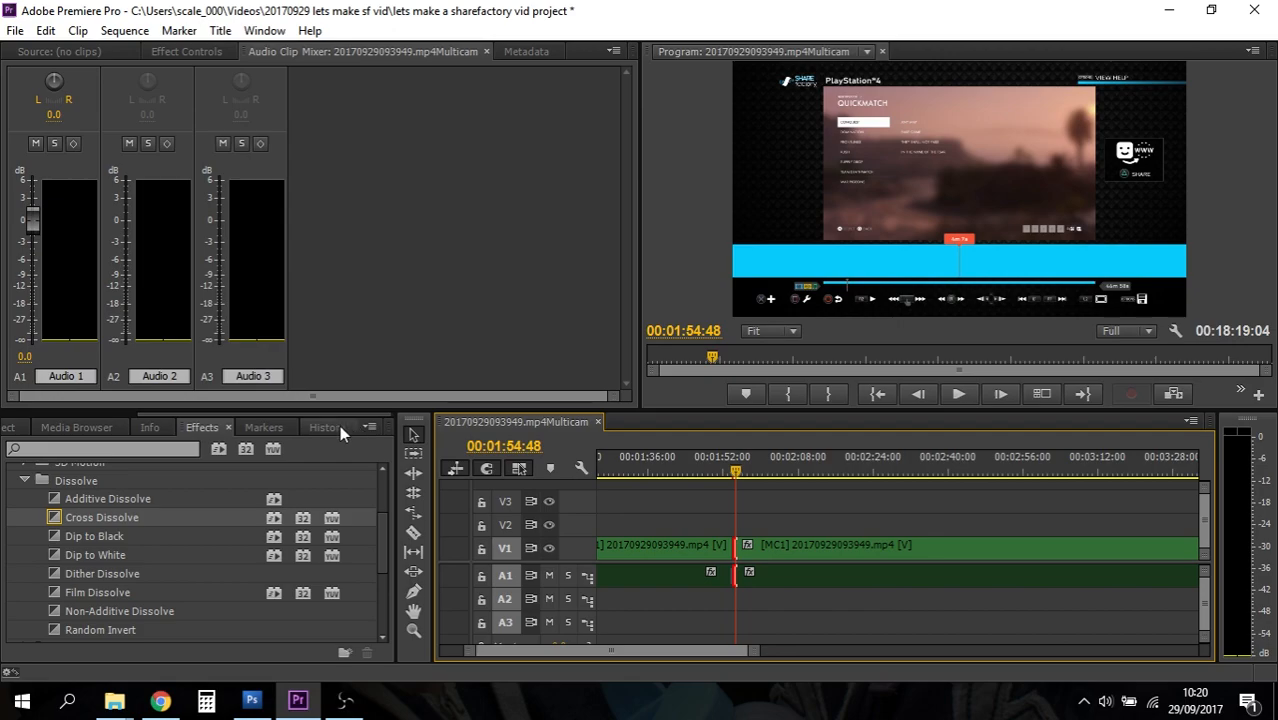
left_click(47, 31)
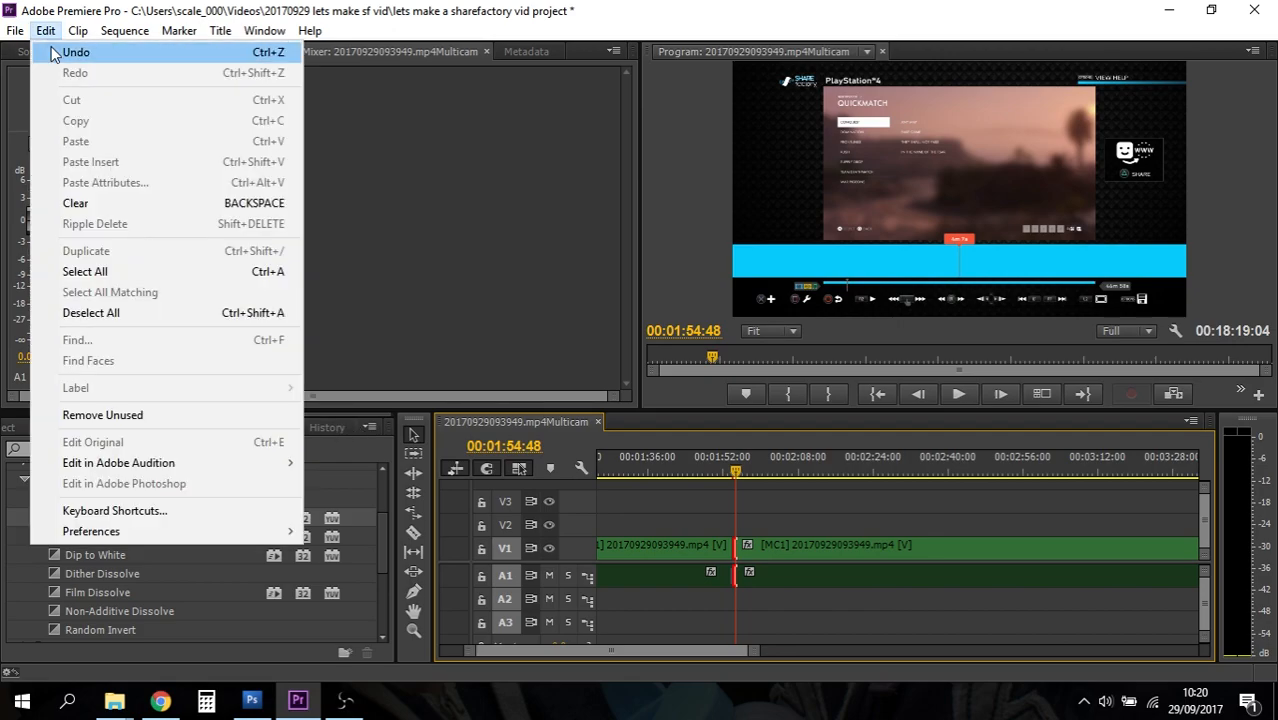
left_click(330, 429)
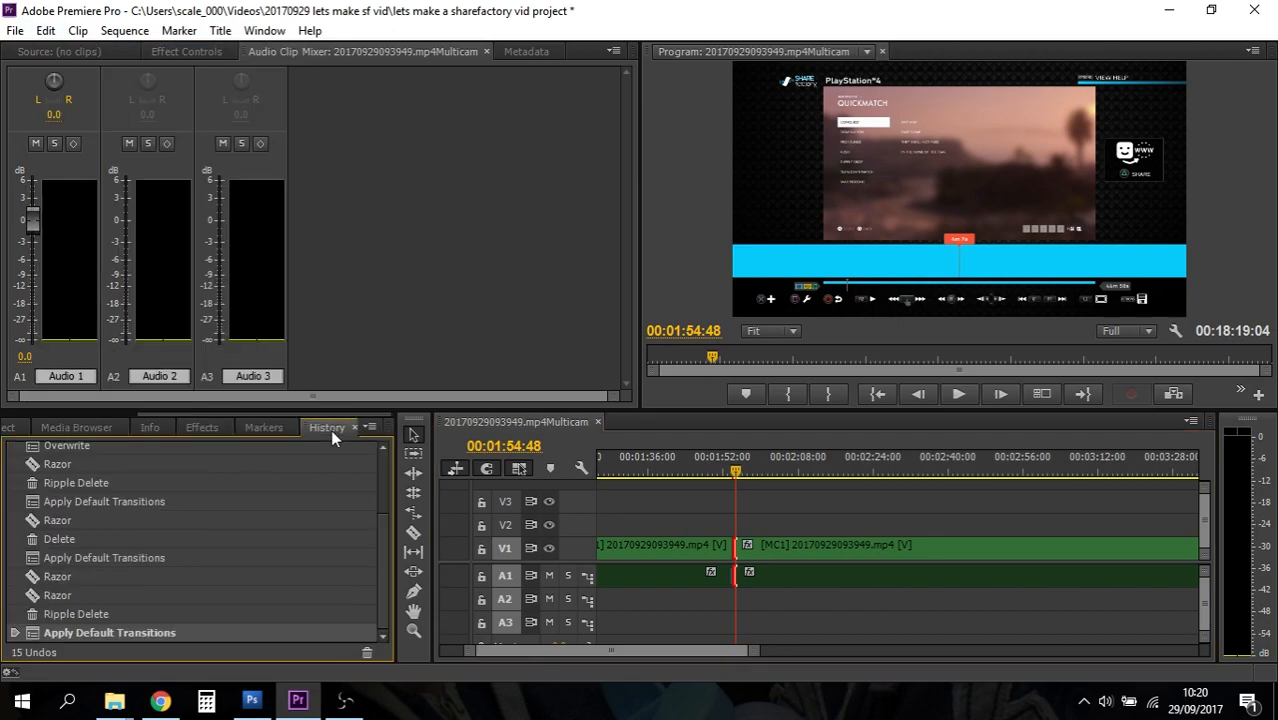
left_click(46, 31)
left_click(58, 52)
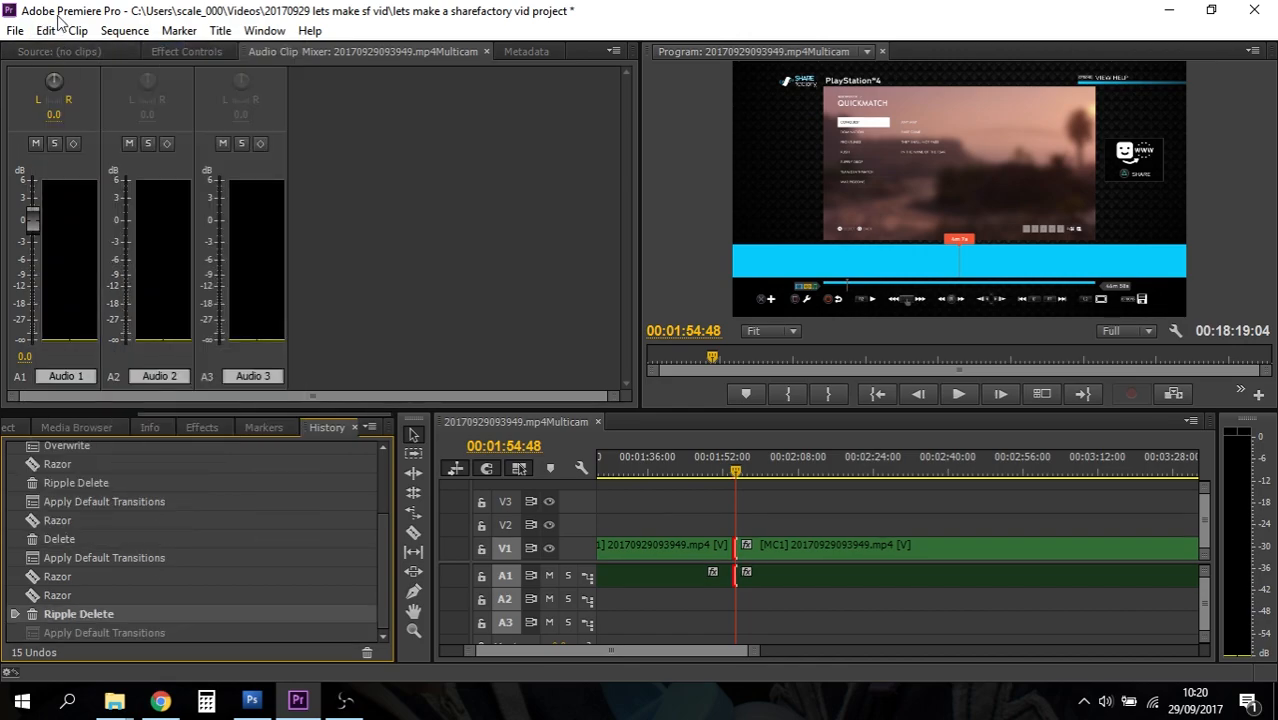
left_click(46, 31)
left_click(62, 64)
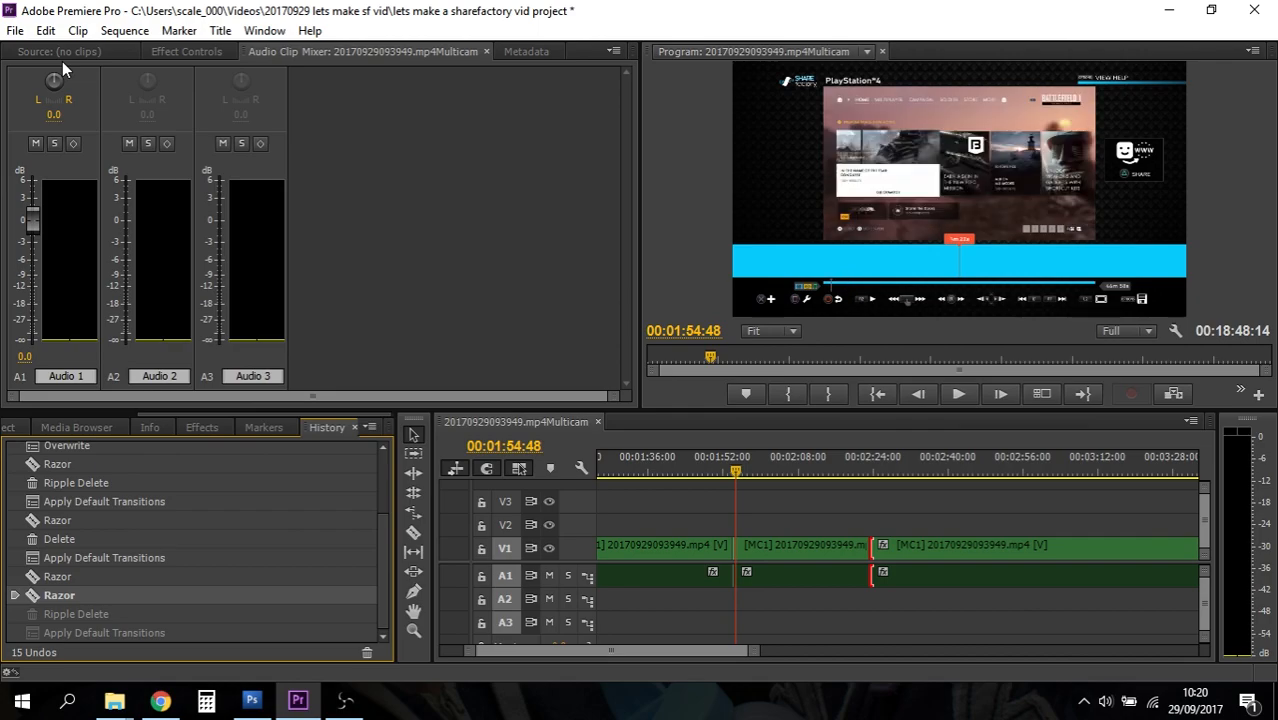
left_click(55, 33)
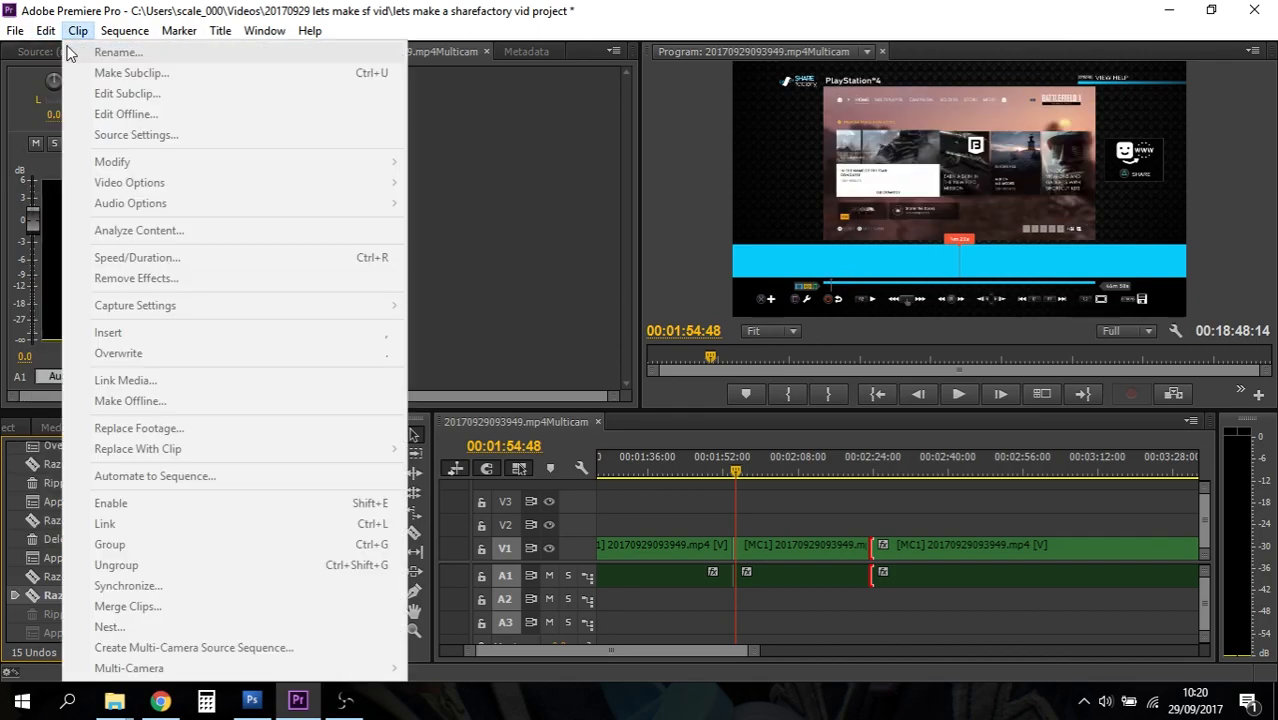
left_click(57, 52)
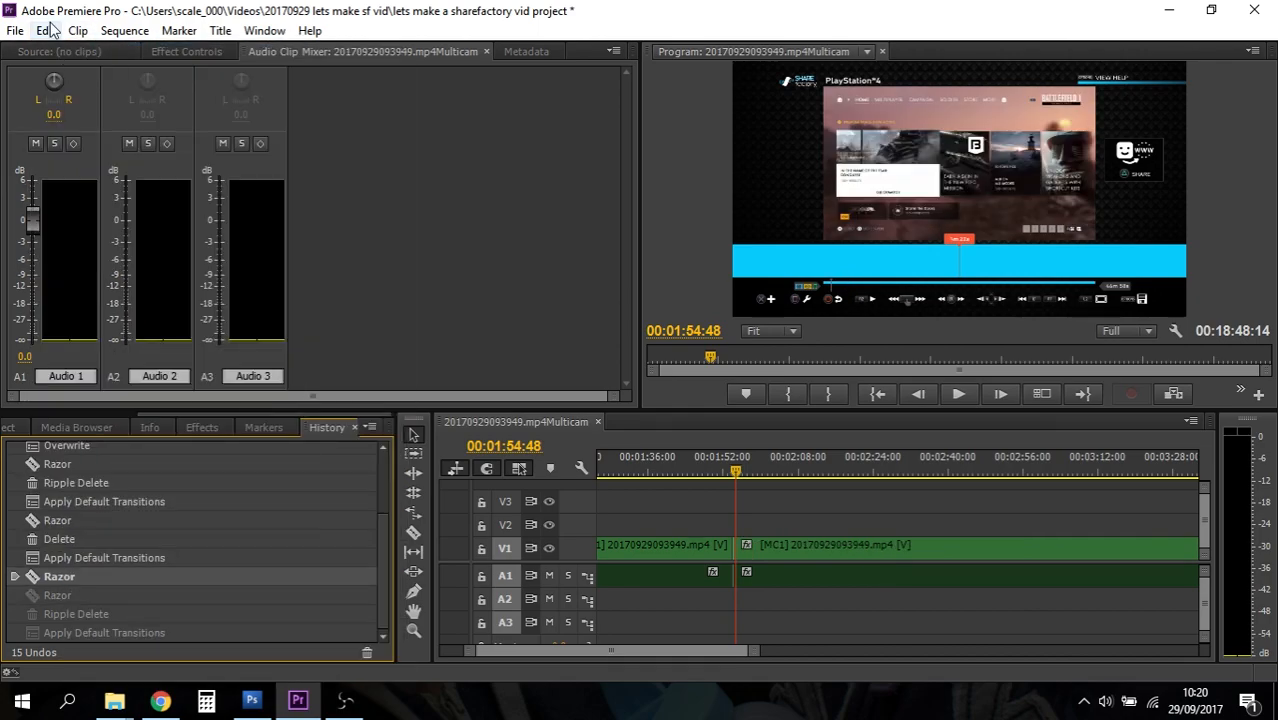
left_click(50, 30)
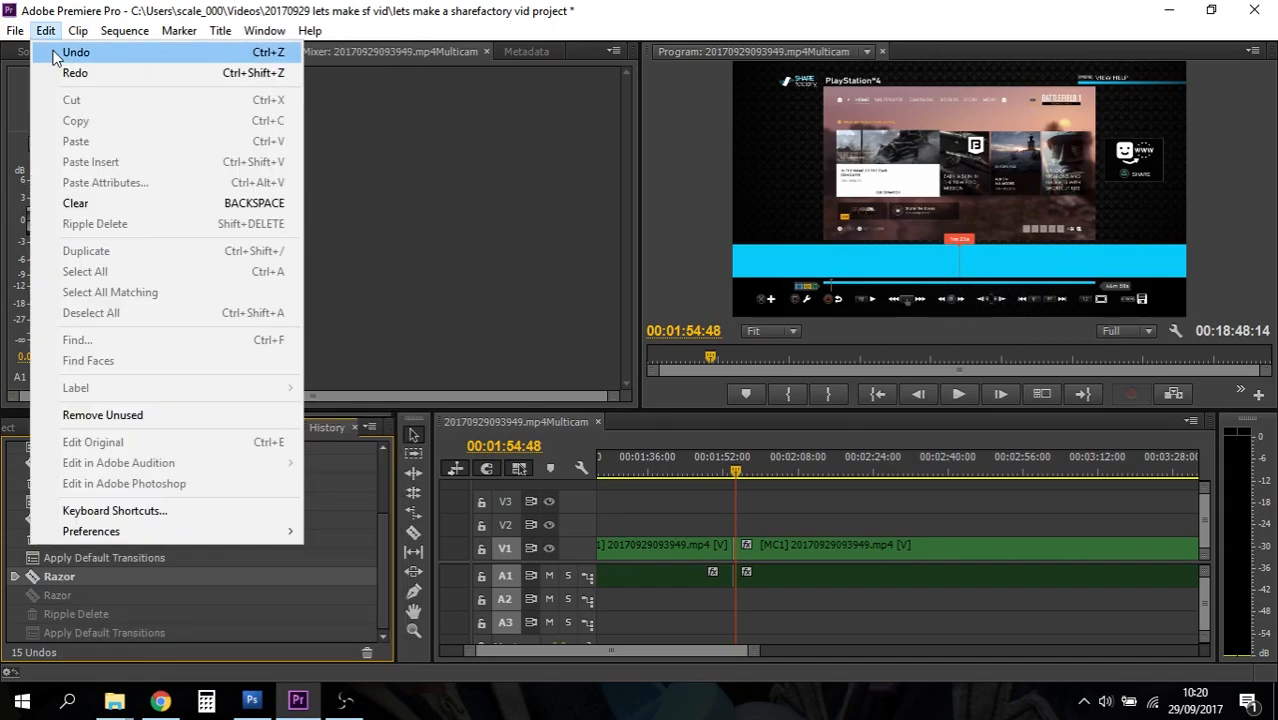
left_click(57, 52)
Split the multicam clip just before 00:02:40 with the Razor tool and scrub the preceding section to 00:02:31:22
key("c")
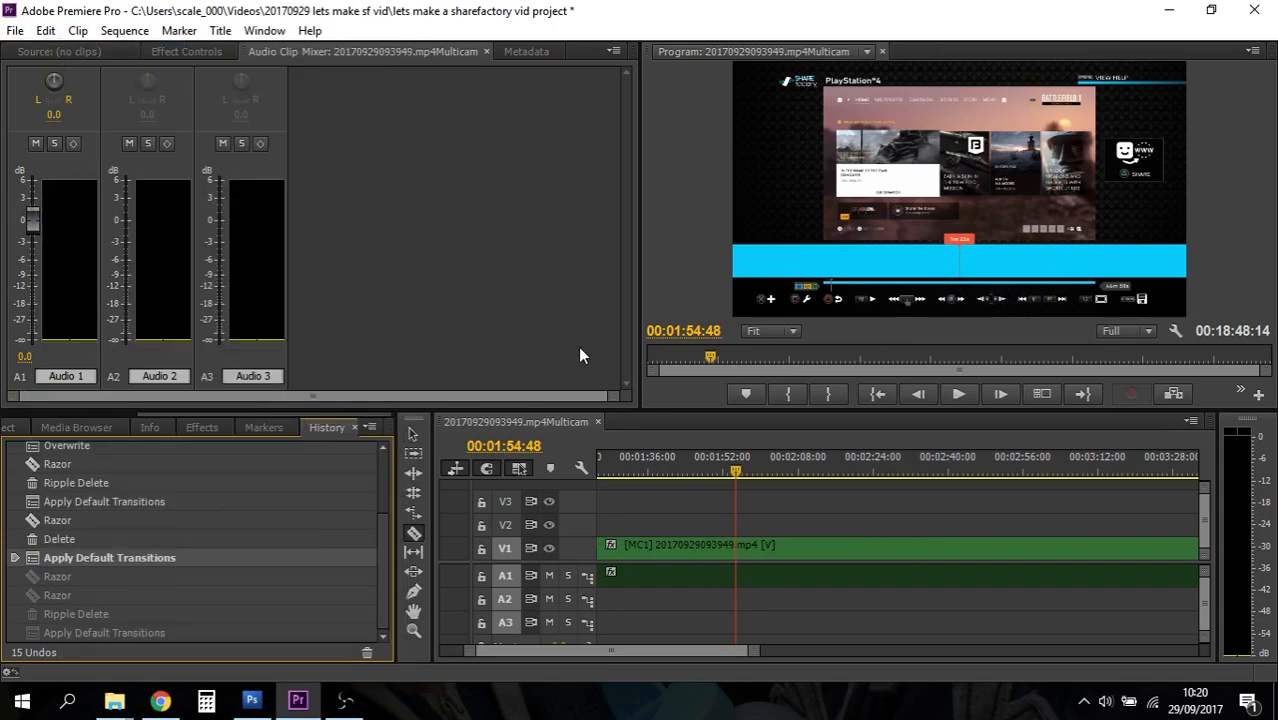
left_click(946, 547)
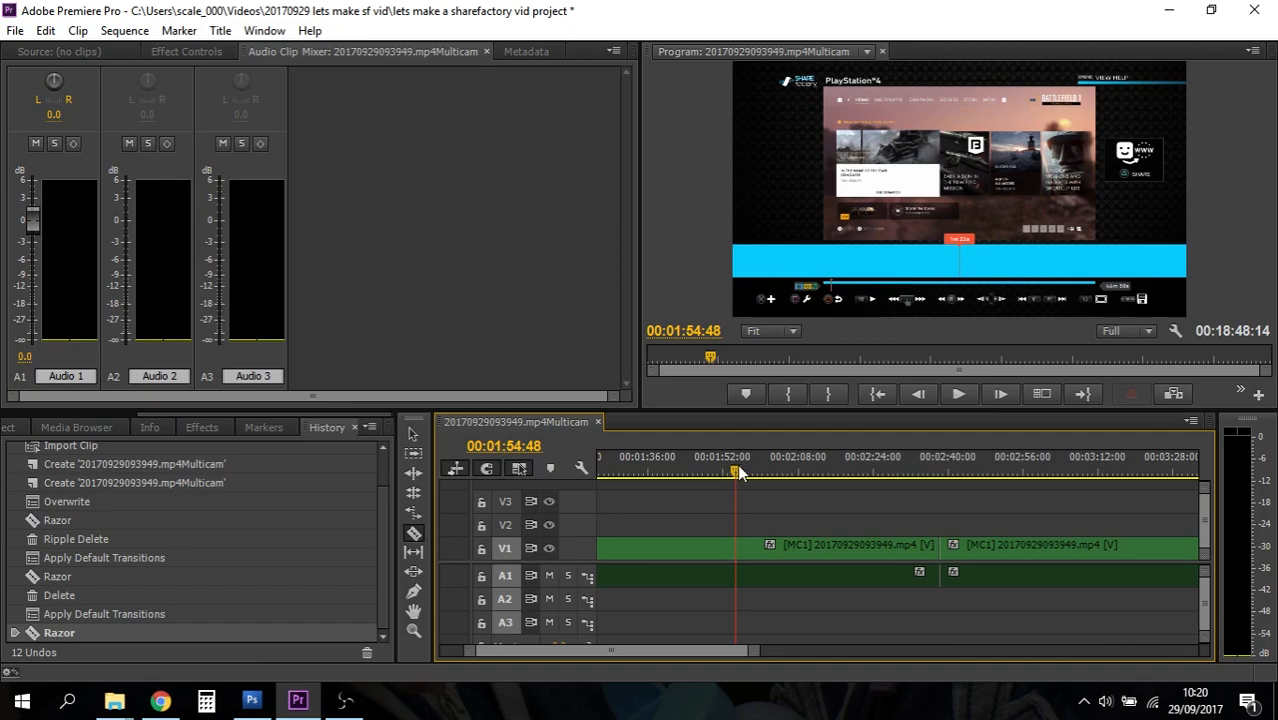
left_click(856, 478)
left_click_drag(858, 480, 911, 490)
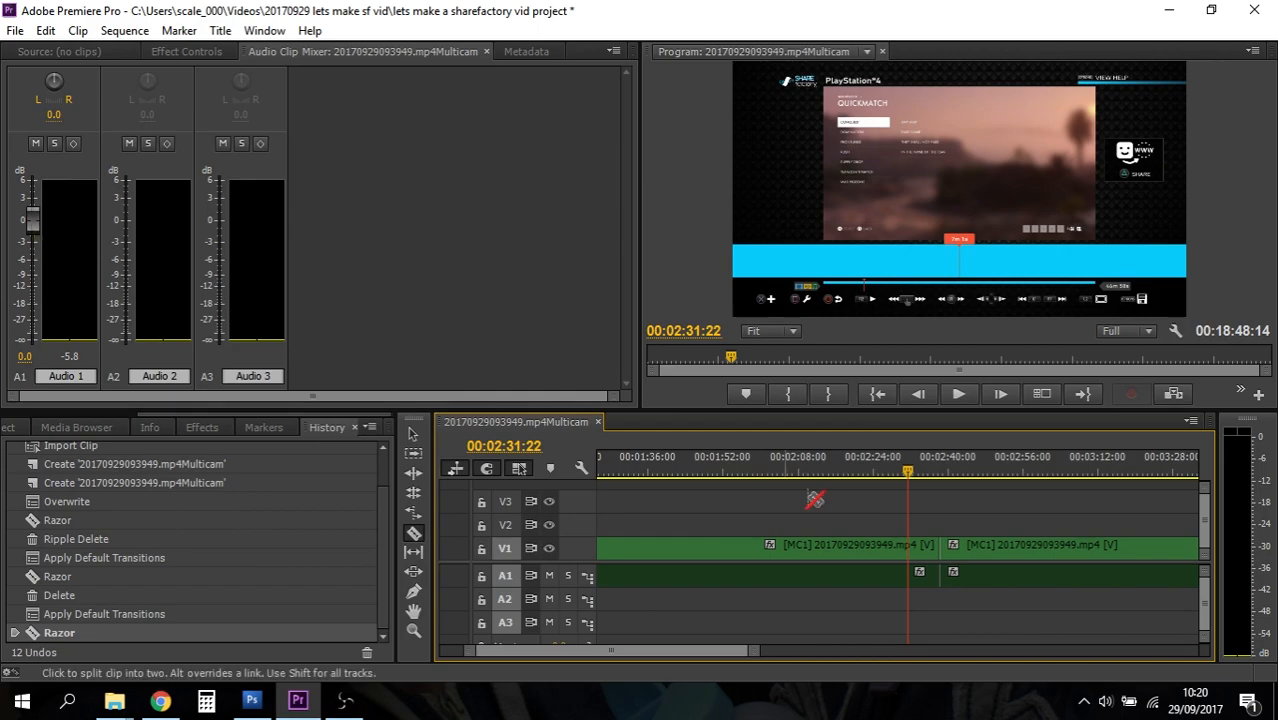
Lower the Audio 1 clip volume after the cut to -20.4 dB, audition it by scrubbing, and raise it to 0.1 dB
left_click_drag(984, 476, 998, 477)
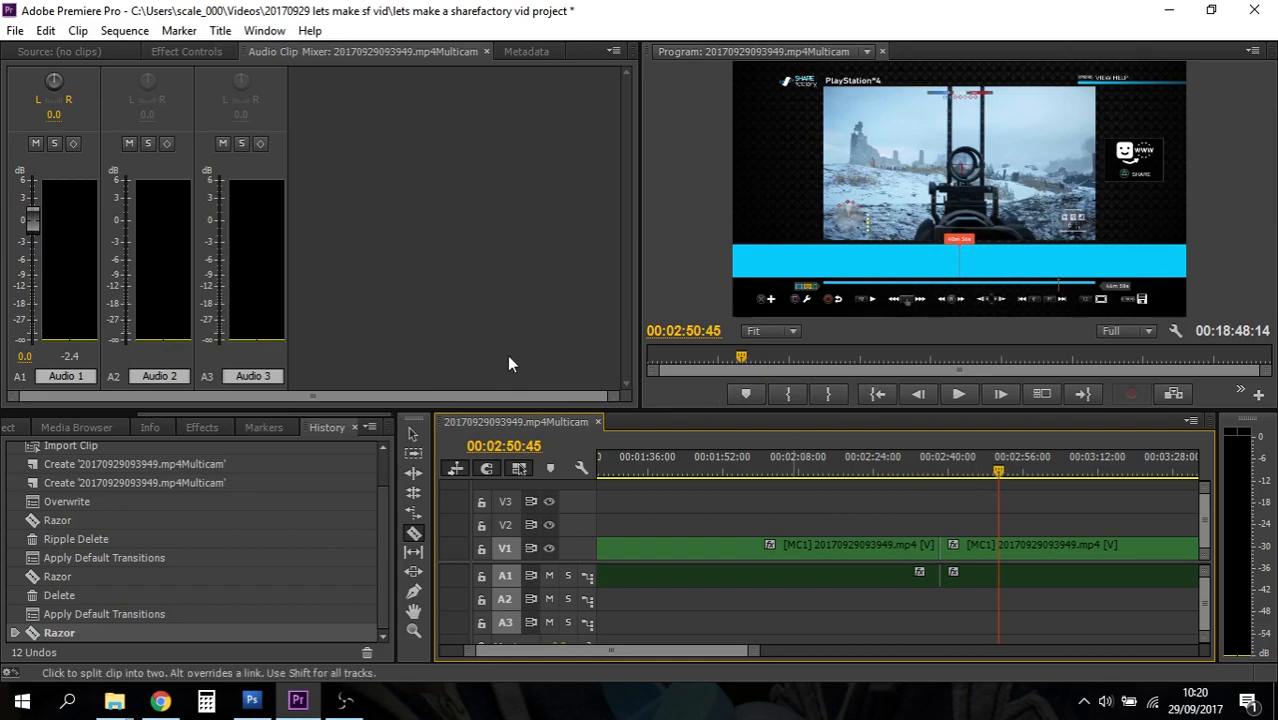
left_click_drag(38, 224, 38, 307)
mouse_move(998, 472)
left_mouse_down()
mouse_move(1051, 471)
mouse_move(1008, 470)
left_mouse_up()
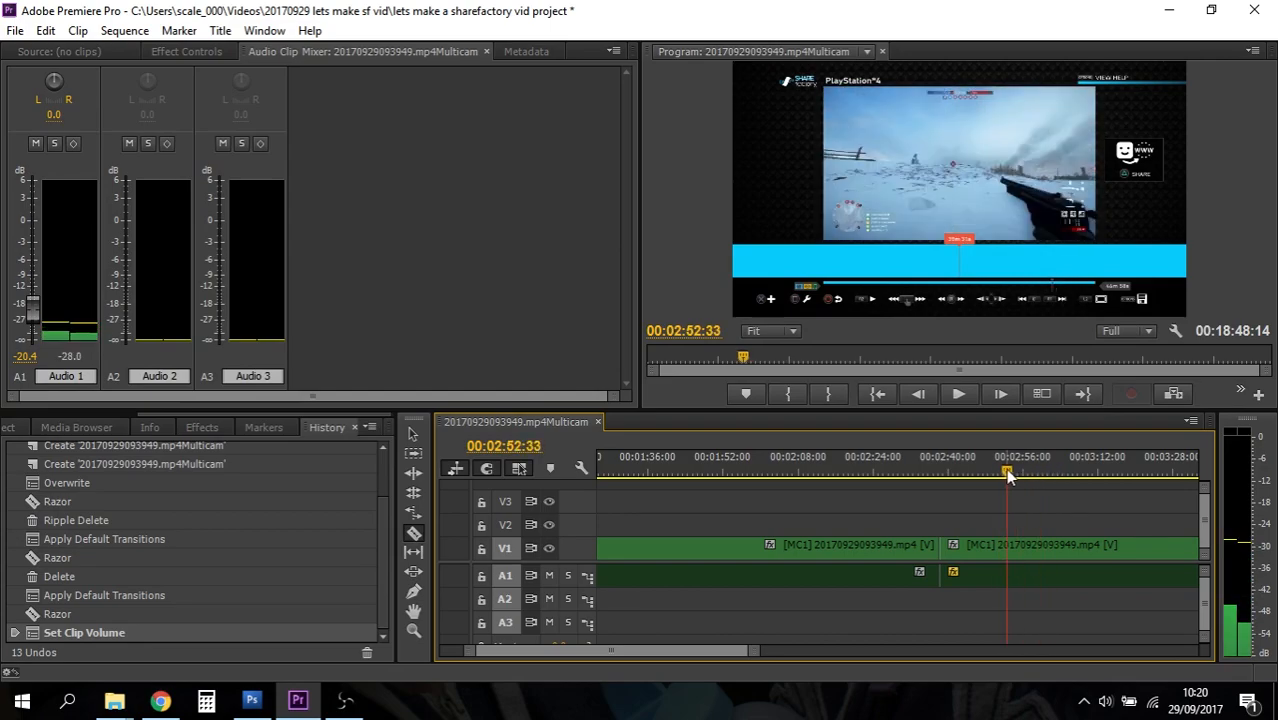
left_click_drag(33, 310, 35, 227)
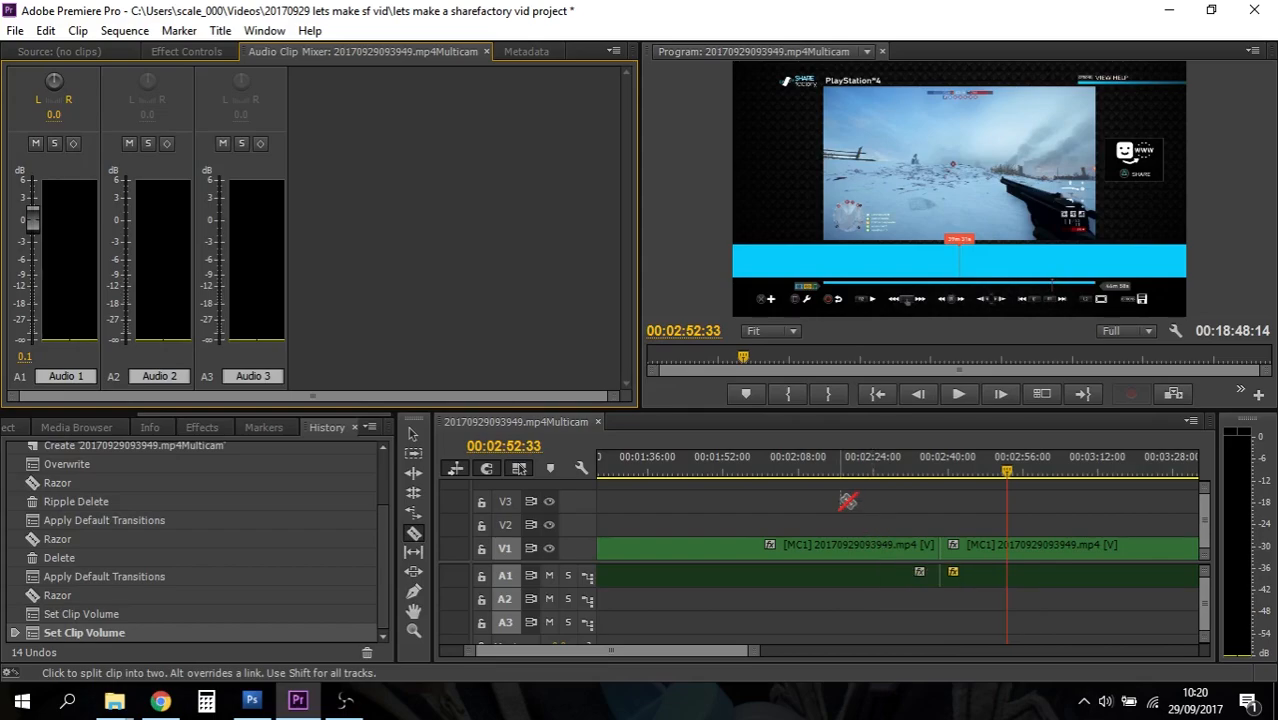
left_click(17, 31)
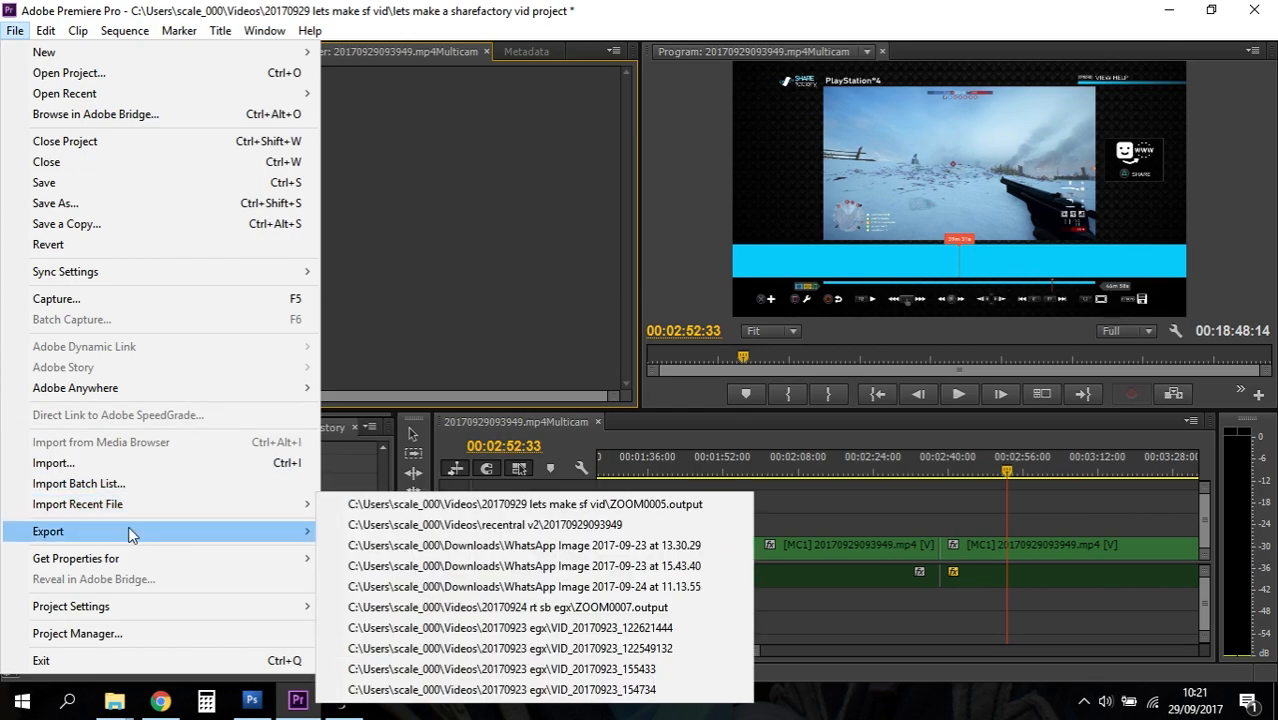
mouse_move(130, 535)
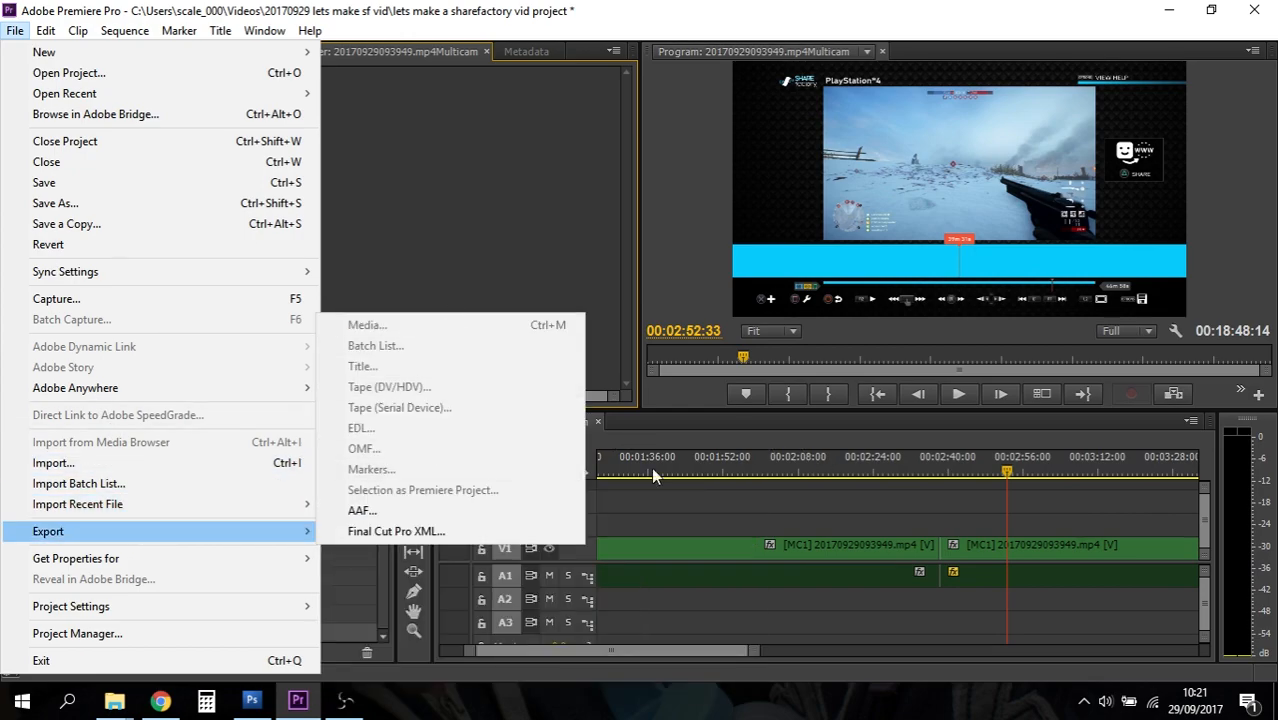
left_click(793, 605)
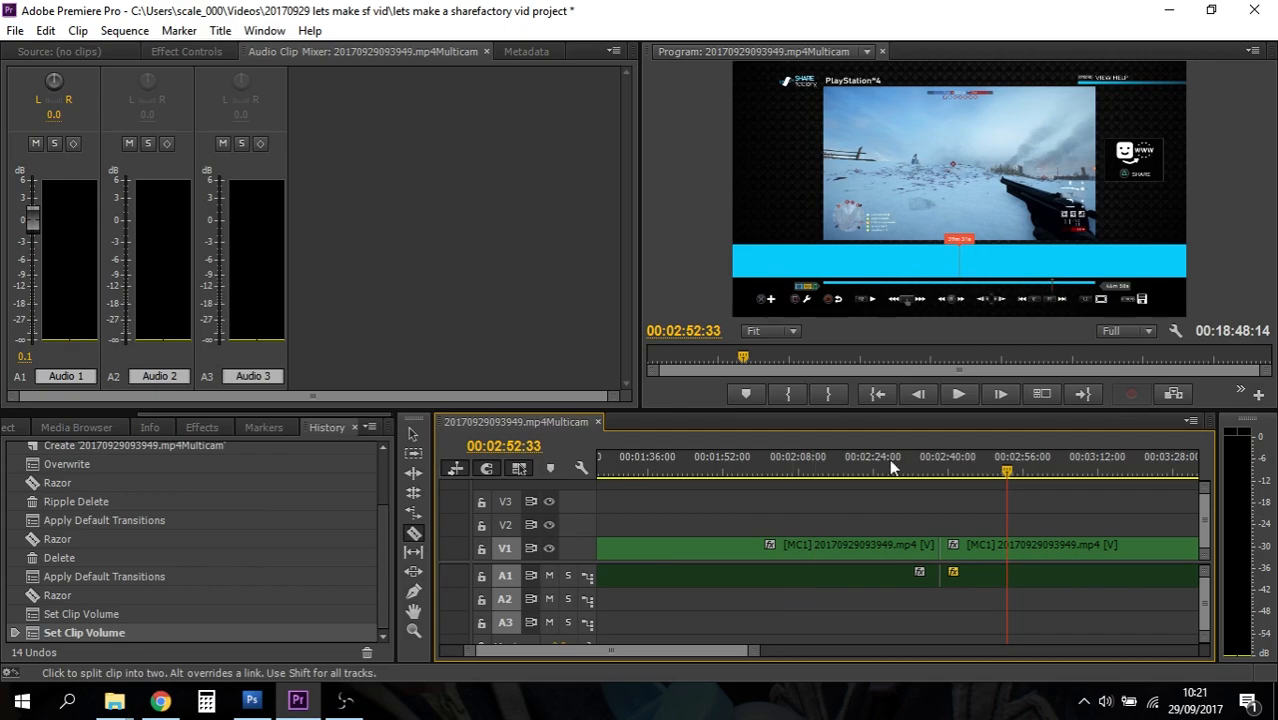
Undo both clip volume changes and the Razor cut just before 00:02:40
left_click(46, 30)
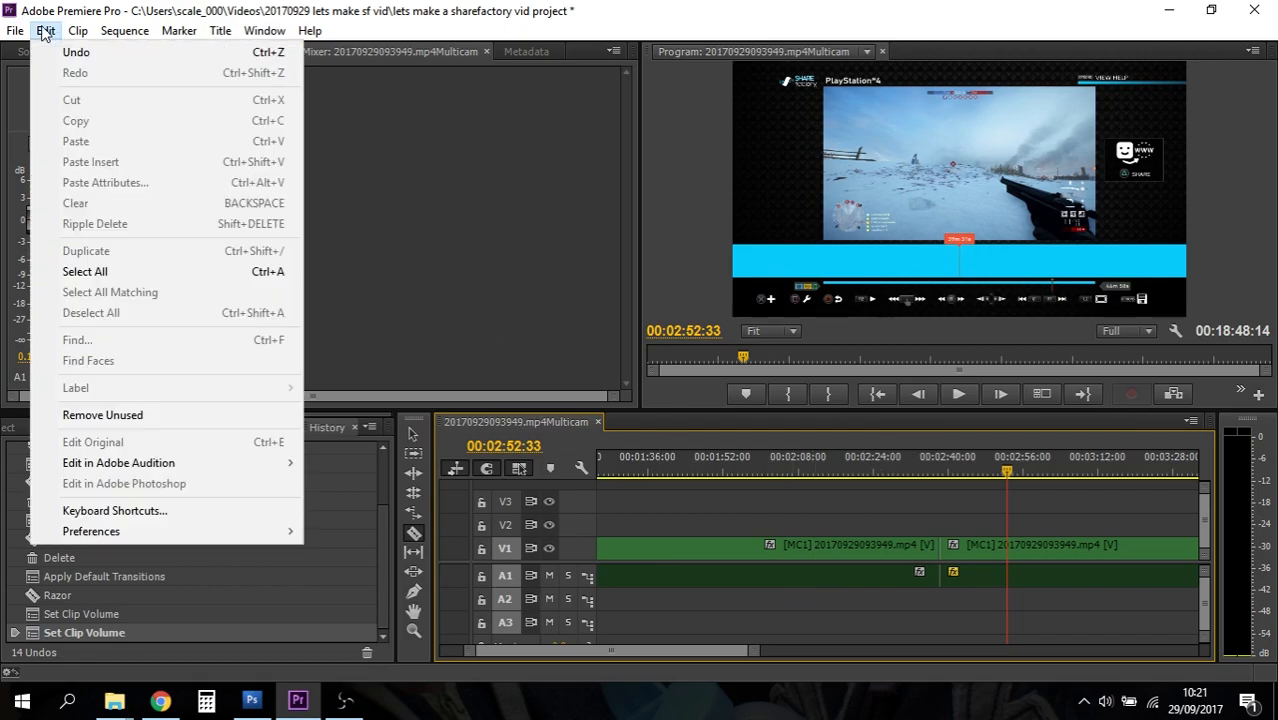
left_click(55, 51)
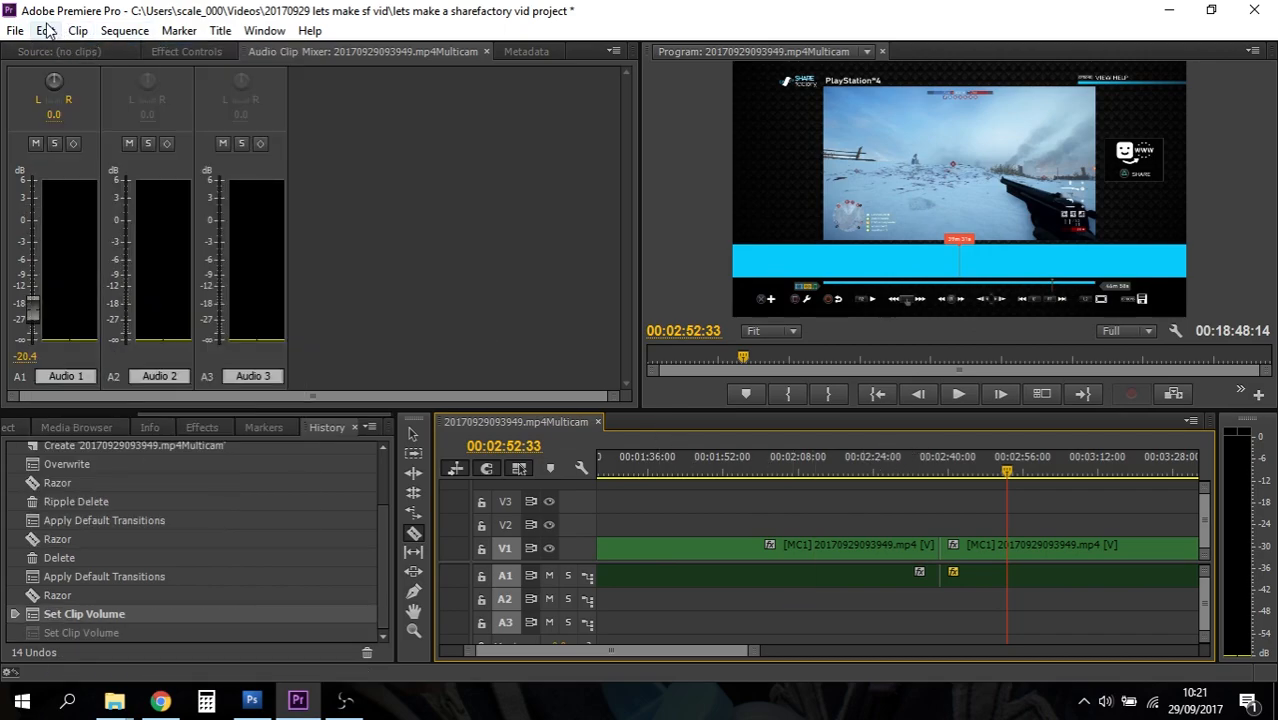
left_click(46, 30)
left_click(67, 56)
left_click(46, 30)
left_click(59, 55)
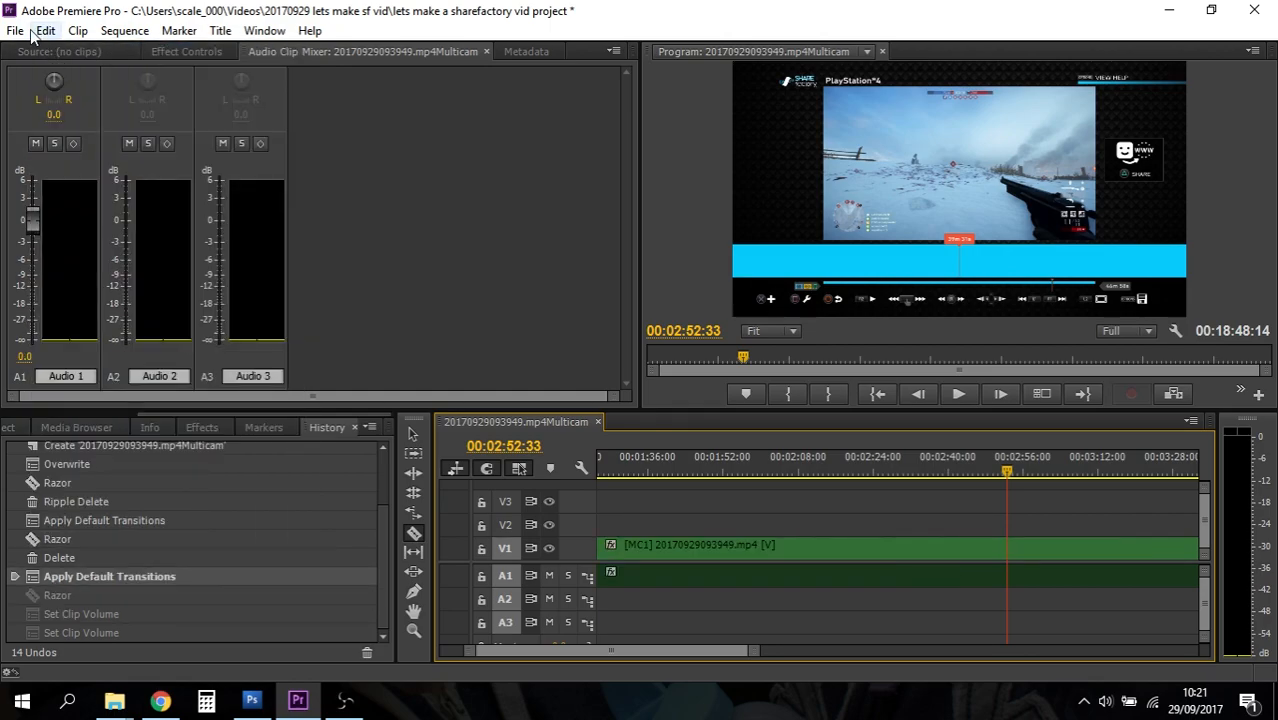
Open the media export settings for the multicam sequence
left_click(15, 30)
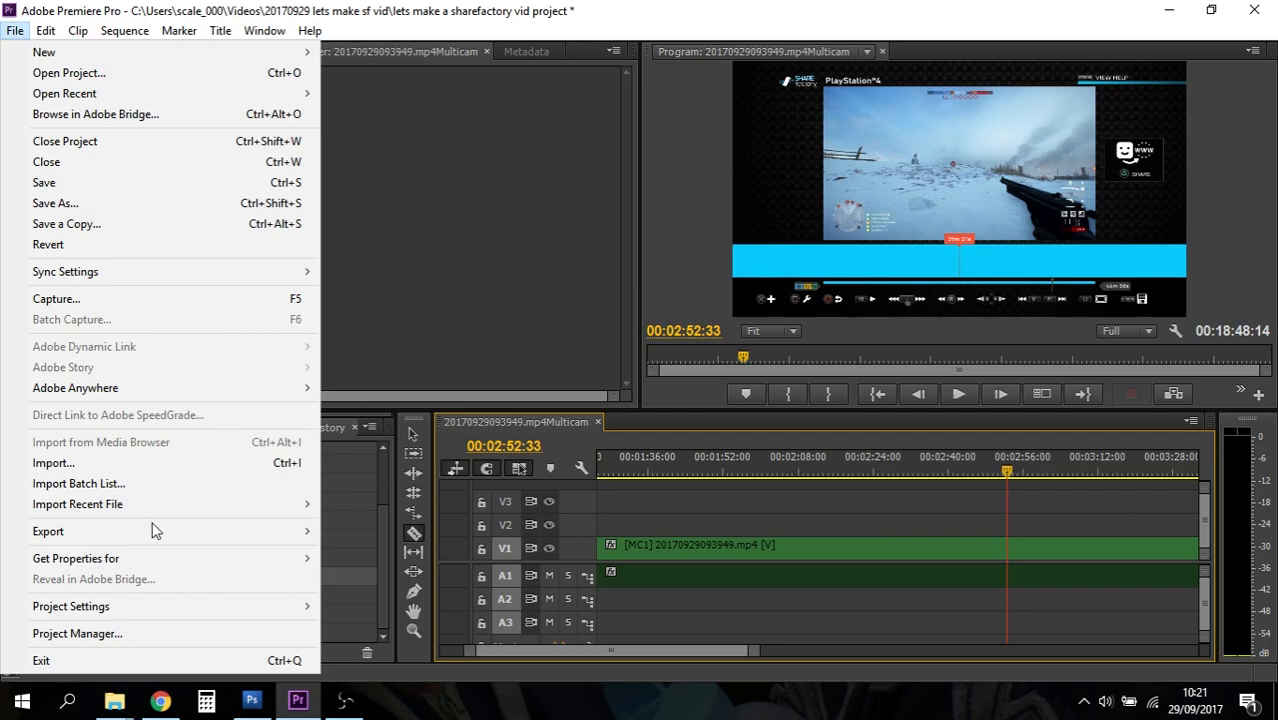
mouse_move(155, 531)
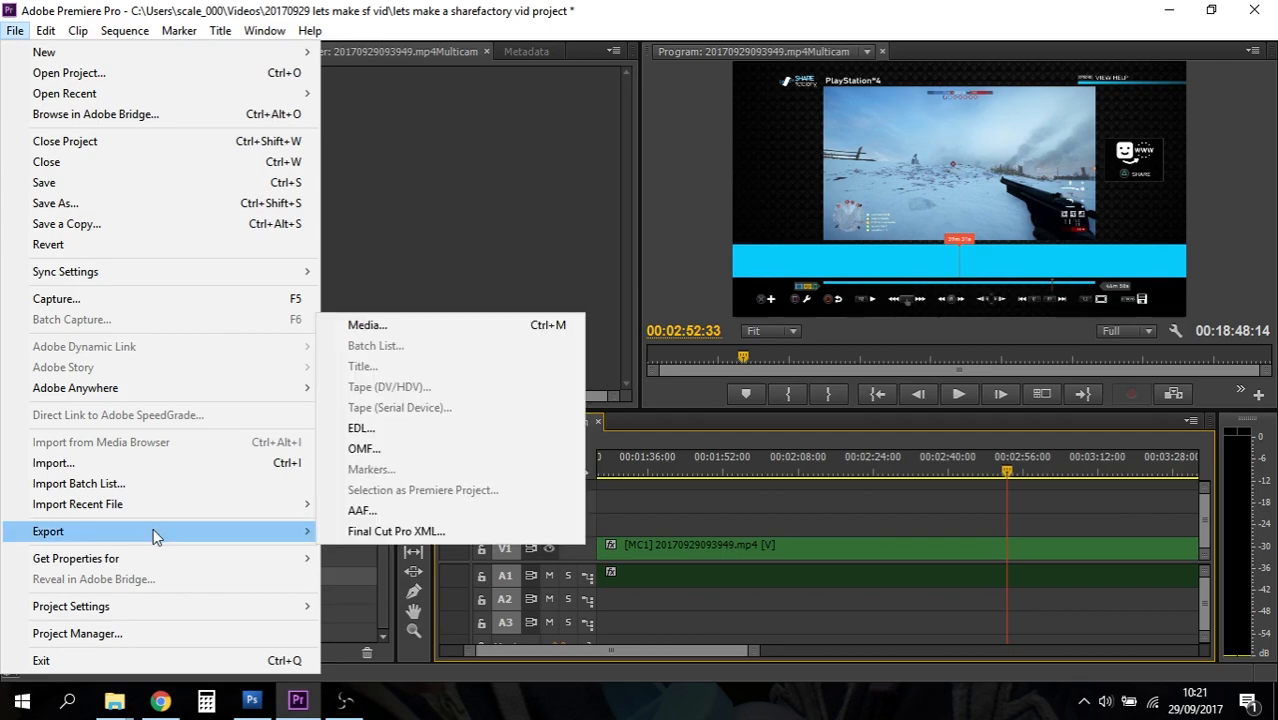
left_click(398, 333)
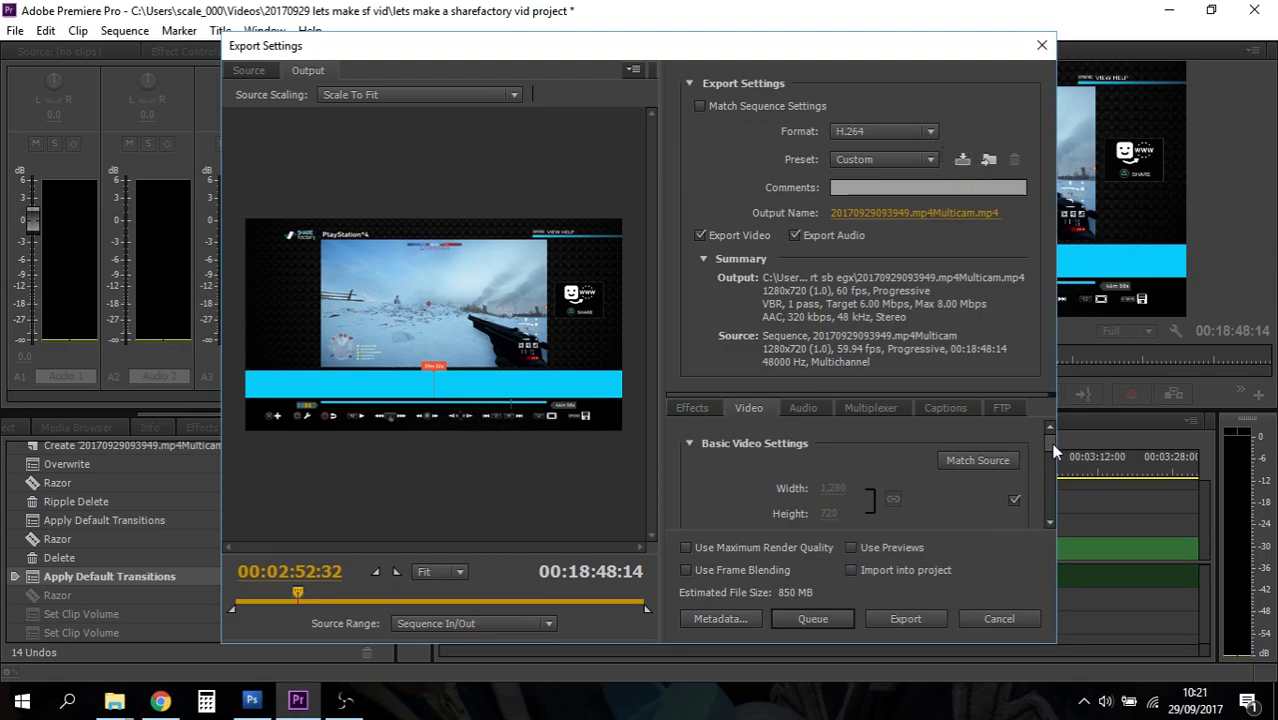
Review the video export settings, from frame size and frame rate down to the bitrate and advanced settings
scroll(1052, 450, "down", 4)
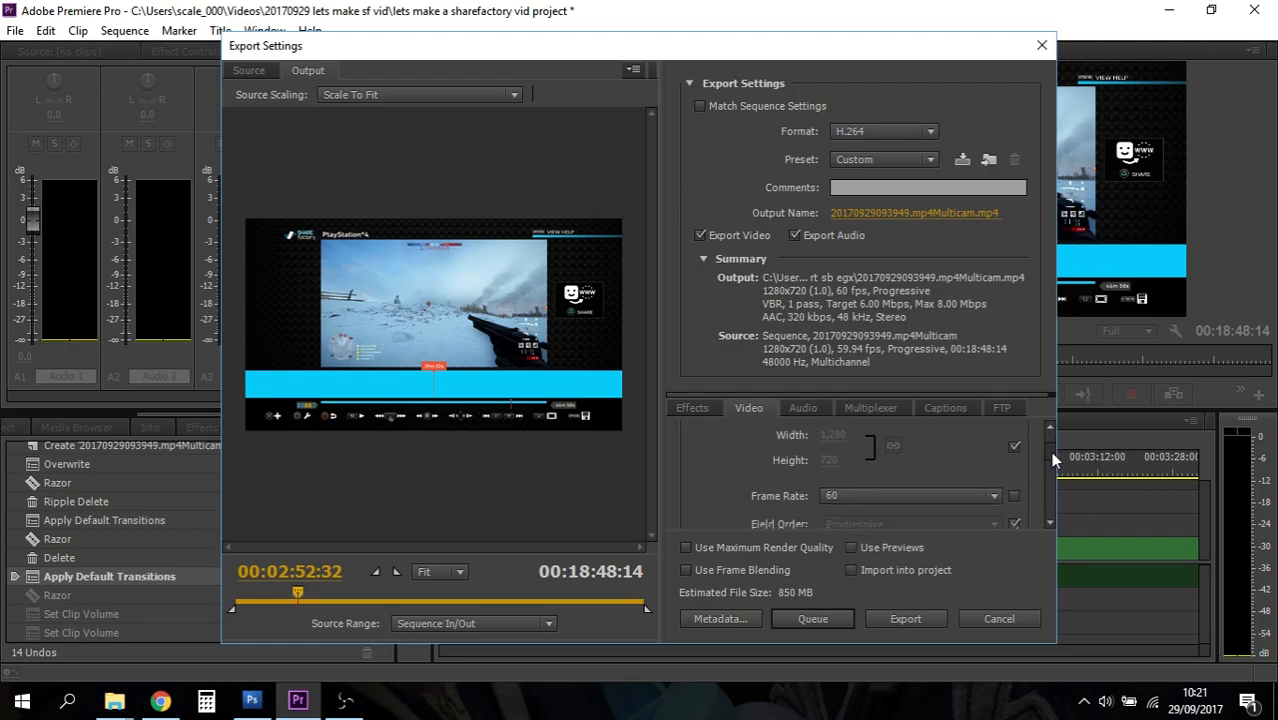
scroll(1050, 455, "down", 5)
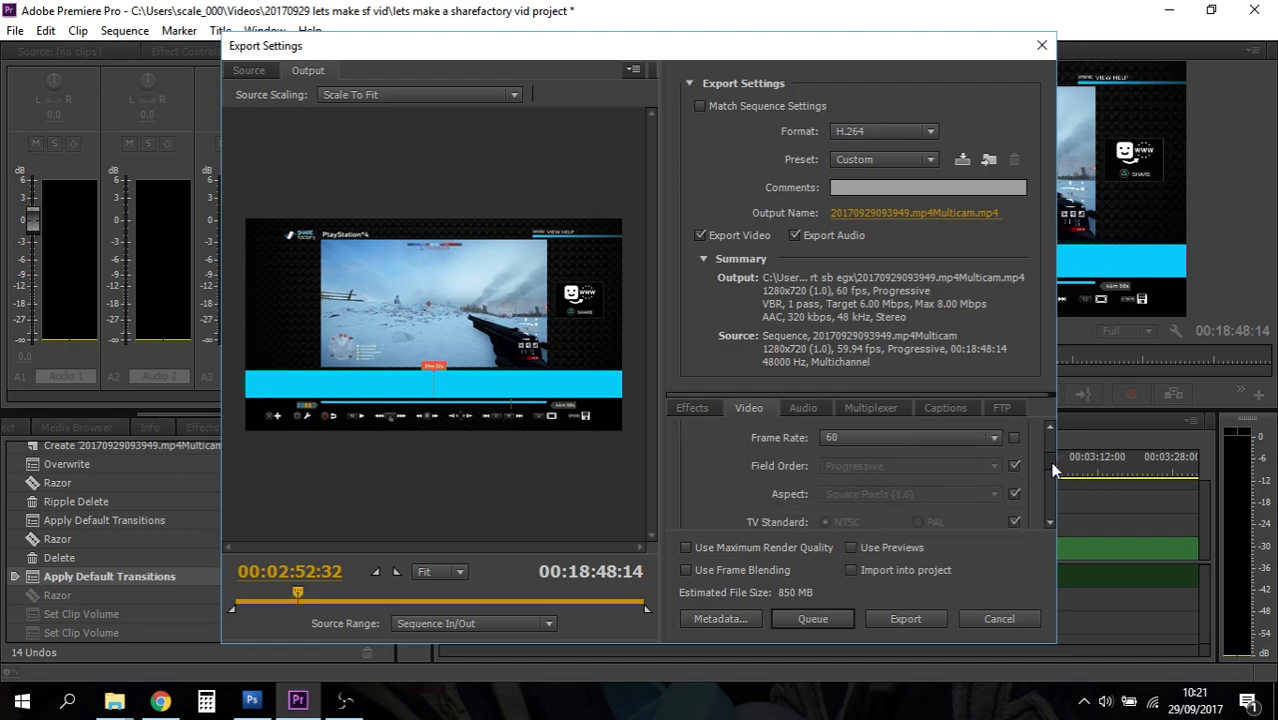
scroll(1052, 483, "down", 5)
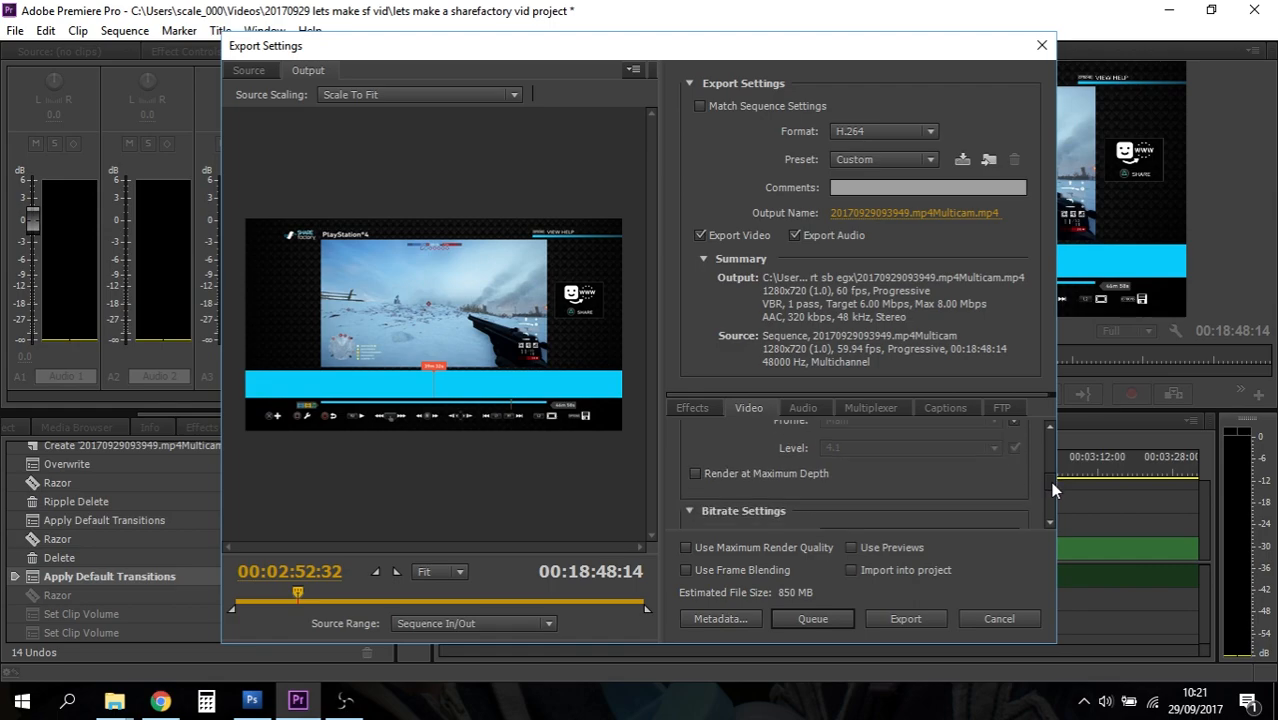
scroll(1055, 500, "down", 1)
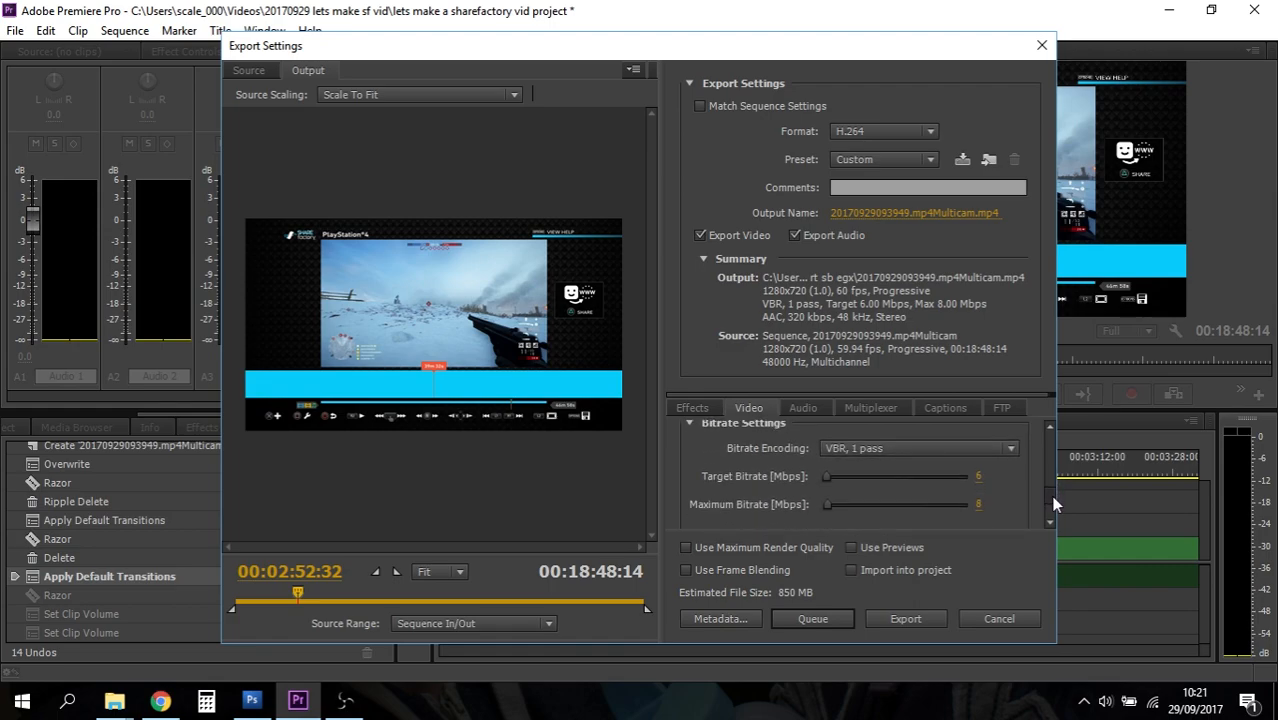
scroll(1055, 503, "down", 3)
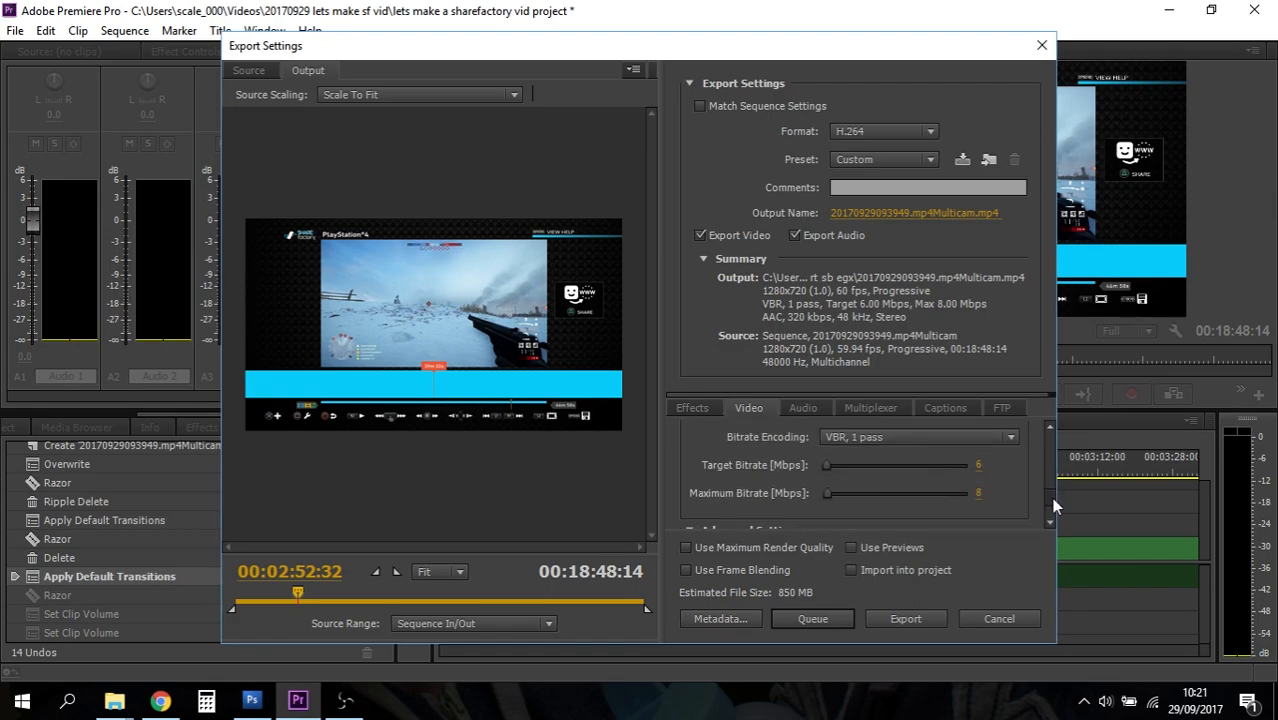
scroll(1052, 516, "down", 1)
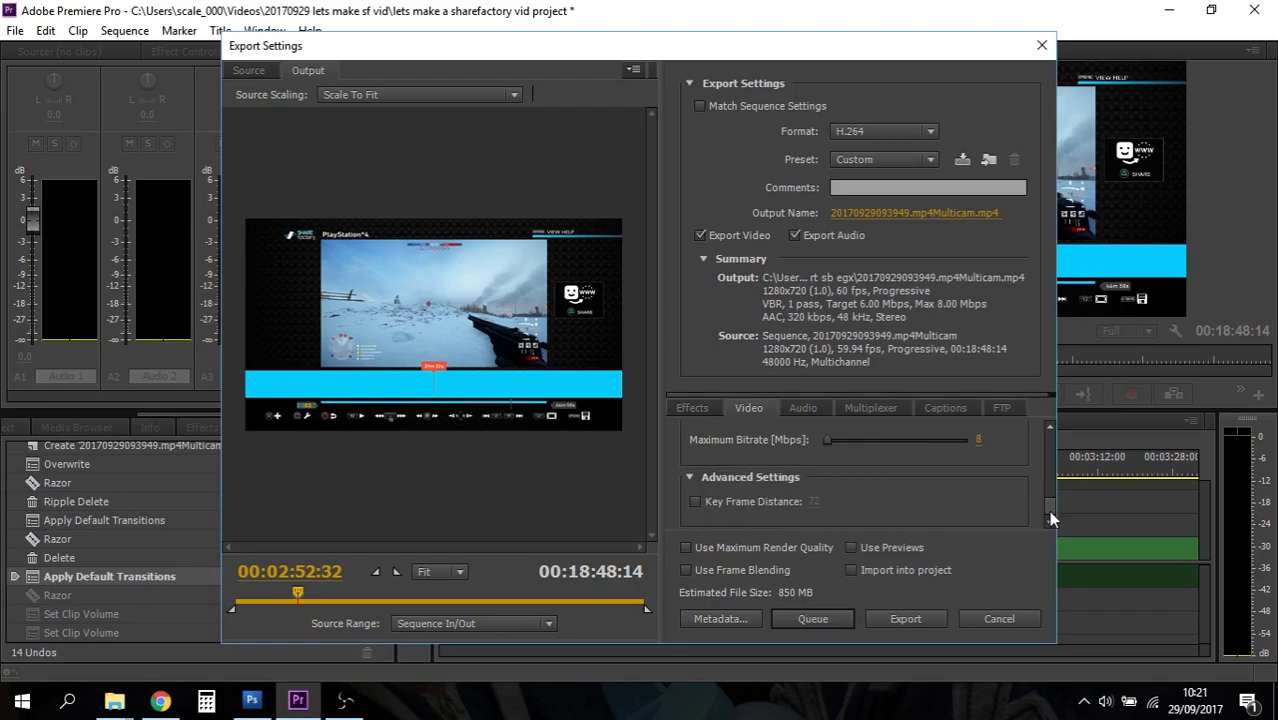